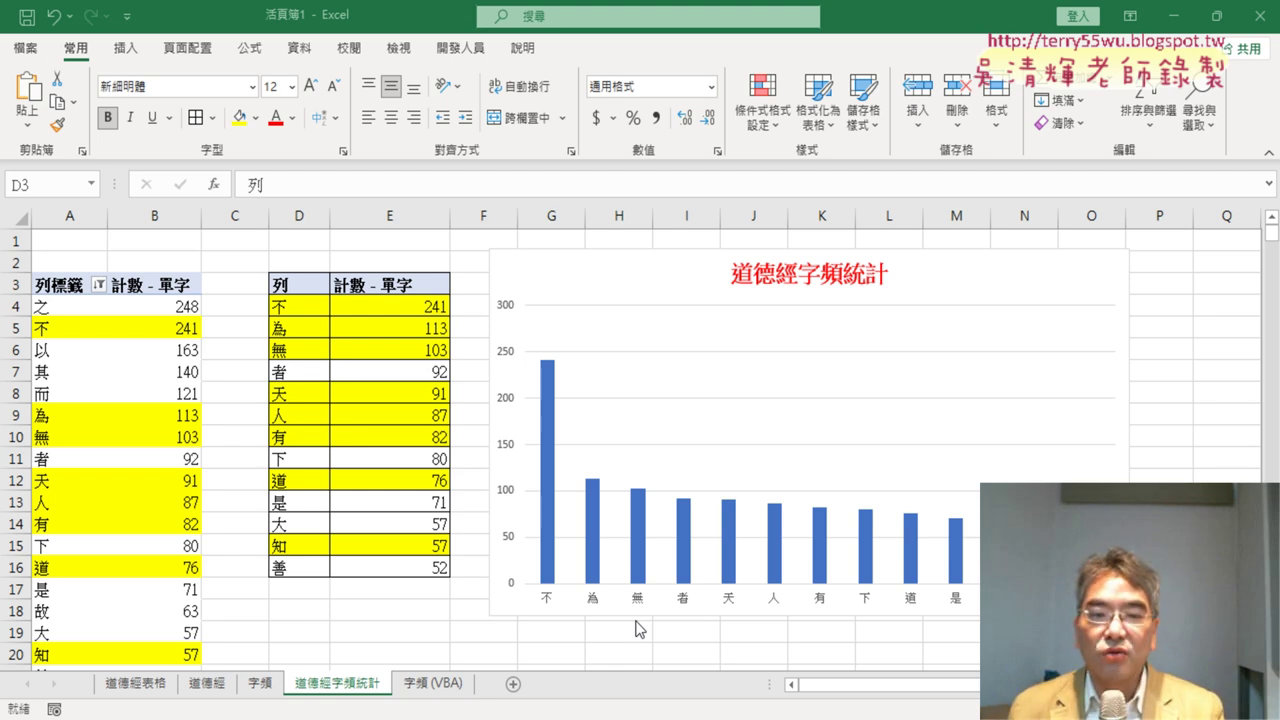
- Switch to the 字頻 (VBA) sheet and scroll down its one-character-per-row column A
left_click(441, 683)
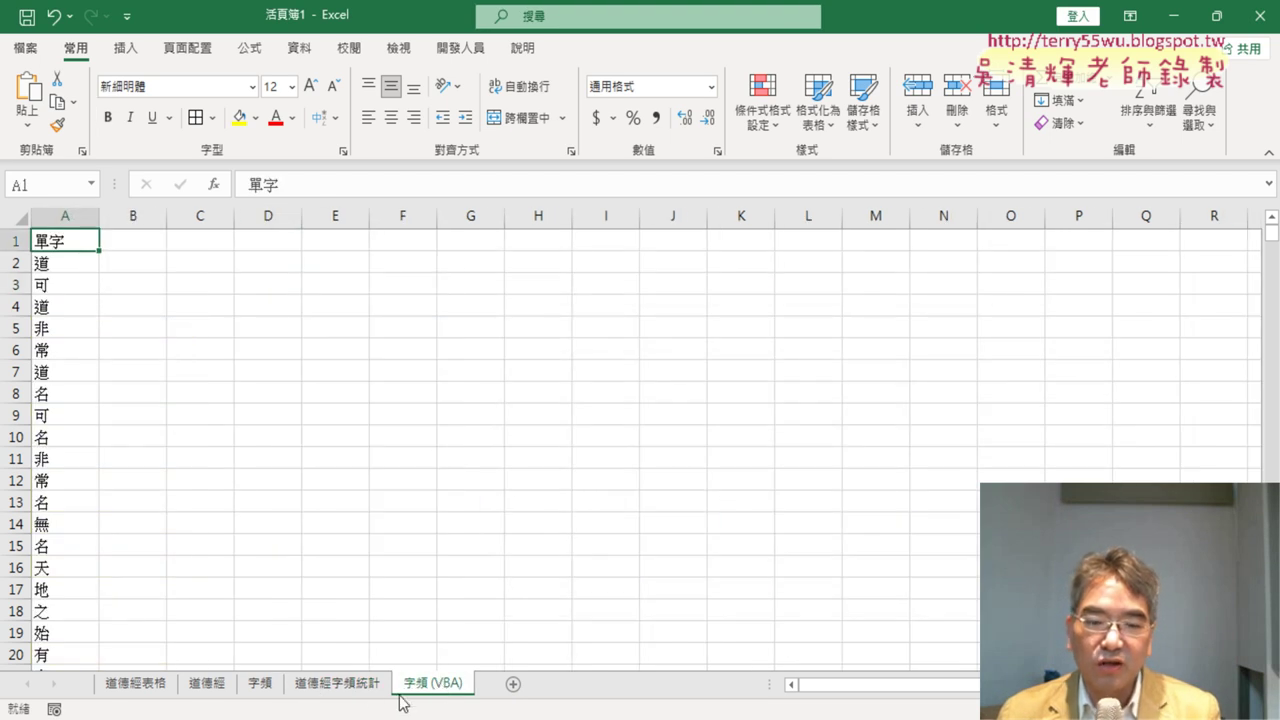
scroll(41, 443, "down", 9)
scroll(41, 443, "down", 7)
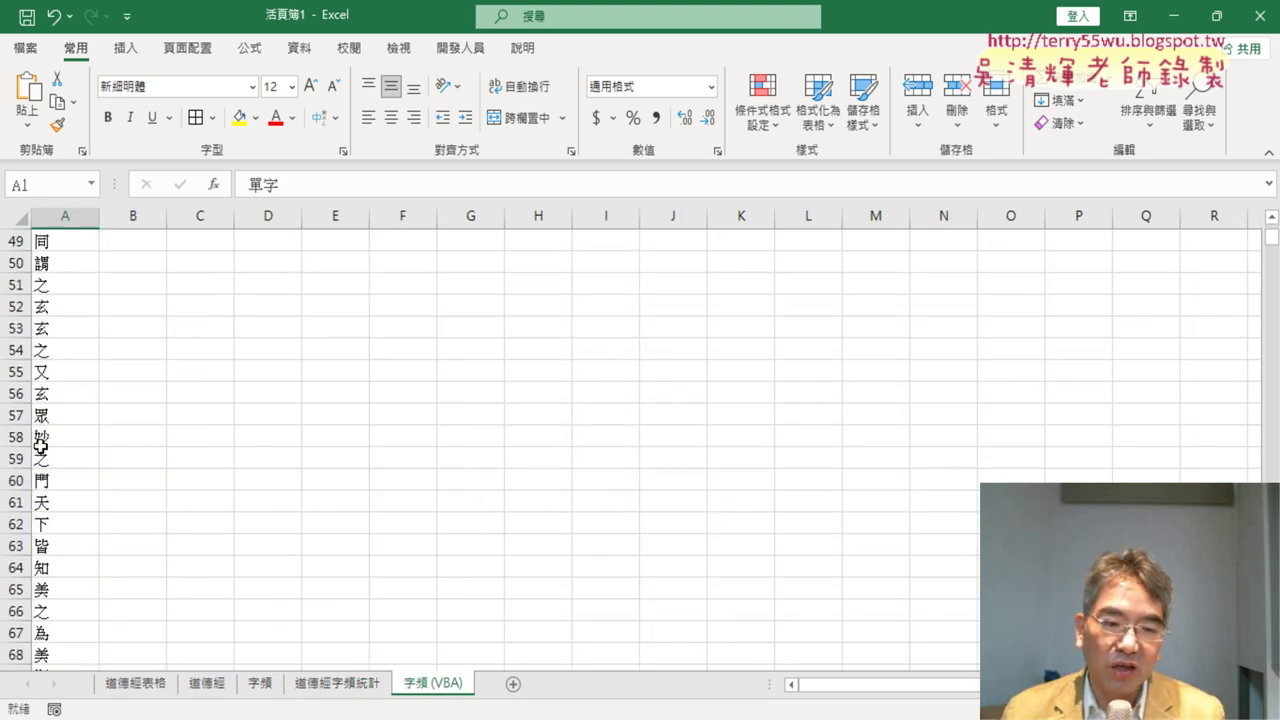
scroll(41, 443, "down", 8)
scroll(41, 443, "down", 7)
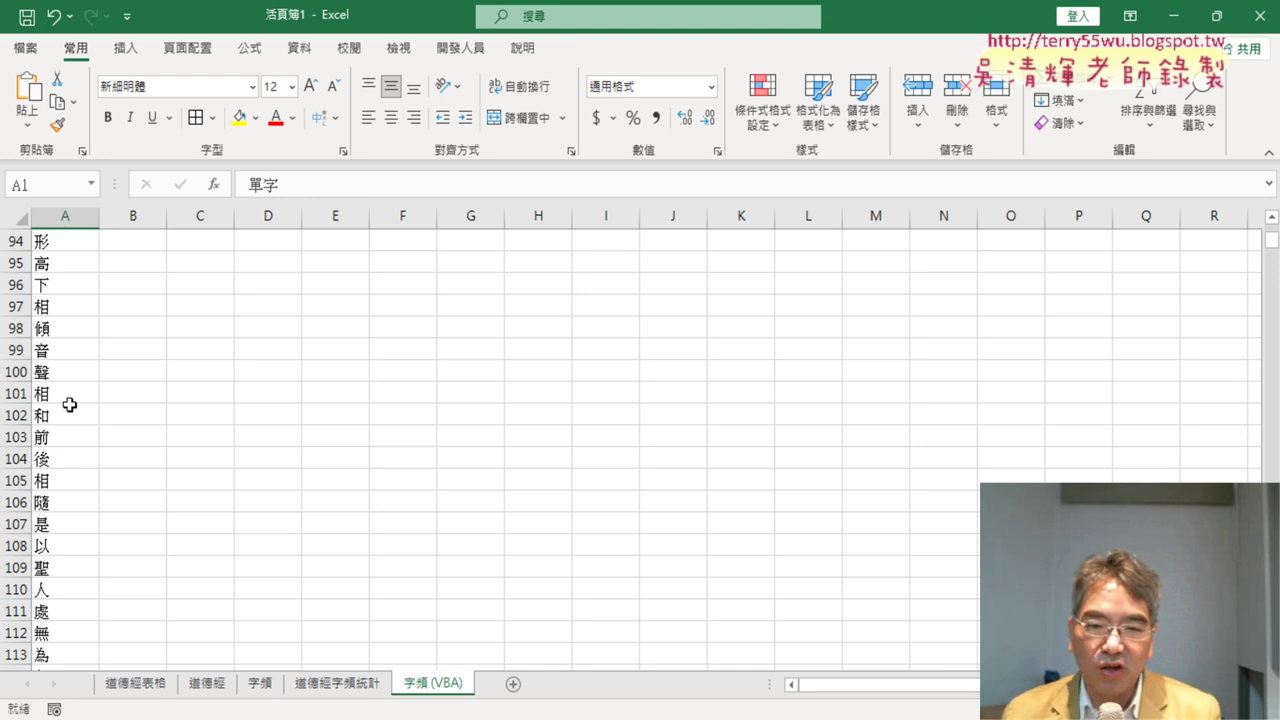
- Show the 道德經表格 sheet, mark the four macro buttons and two macro names in red, then clear the ink
left_click(137, 684)
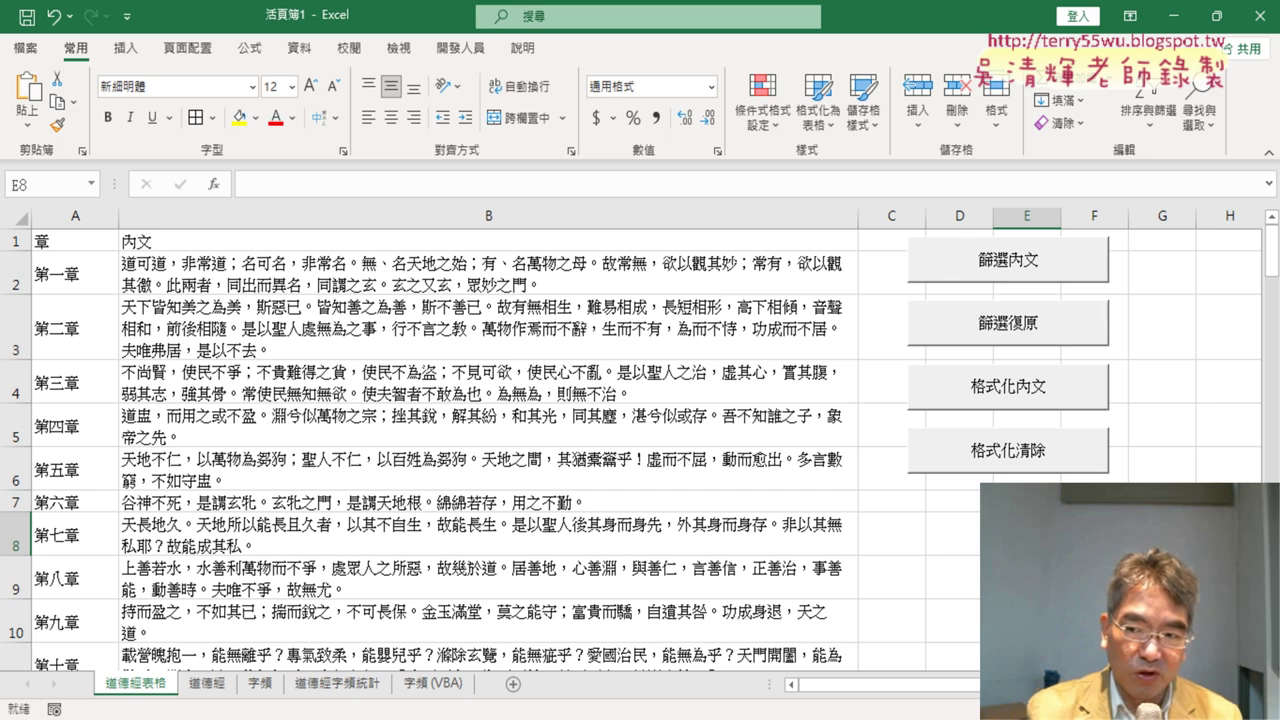
left_click_drag(868, 392, 980, 490)
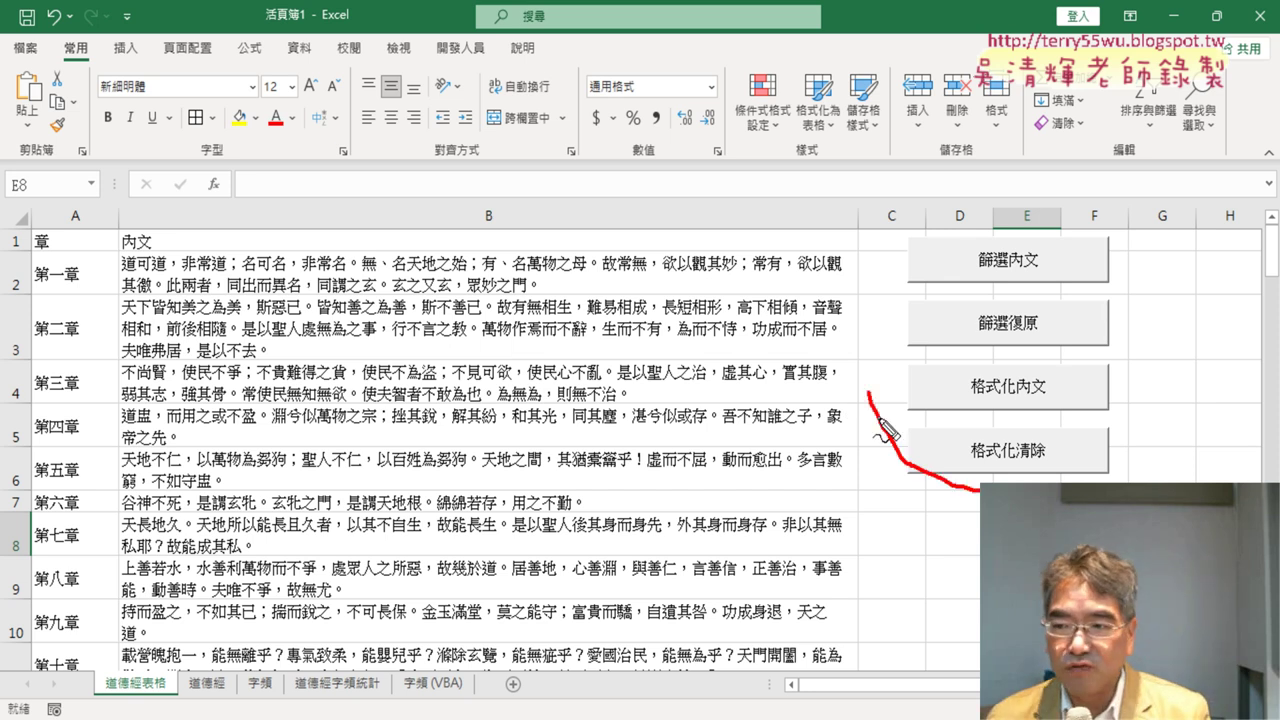
left_click_drag(883, 432, 990, 488)
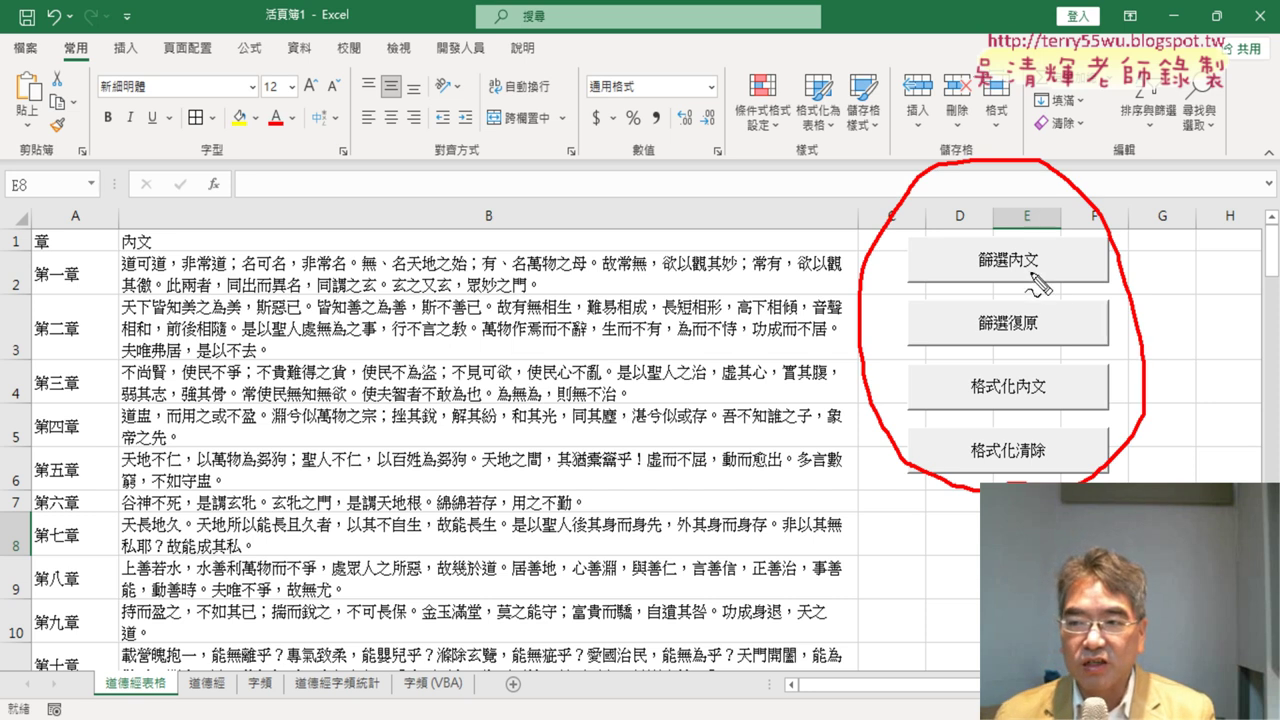
left_click_drag(984, 270, 1042, 264)
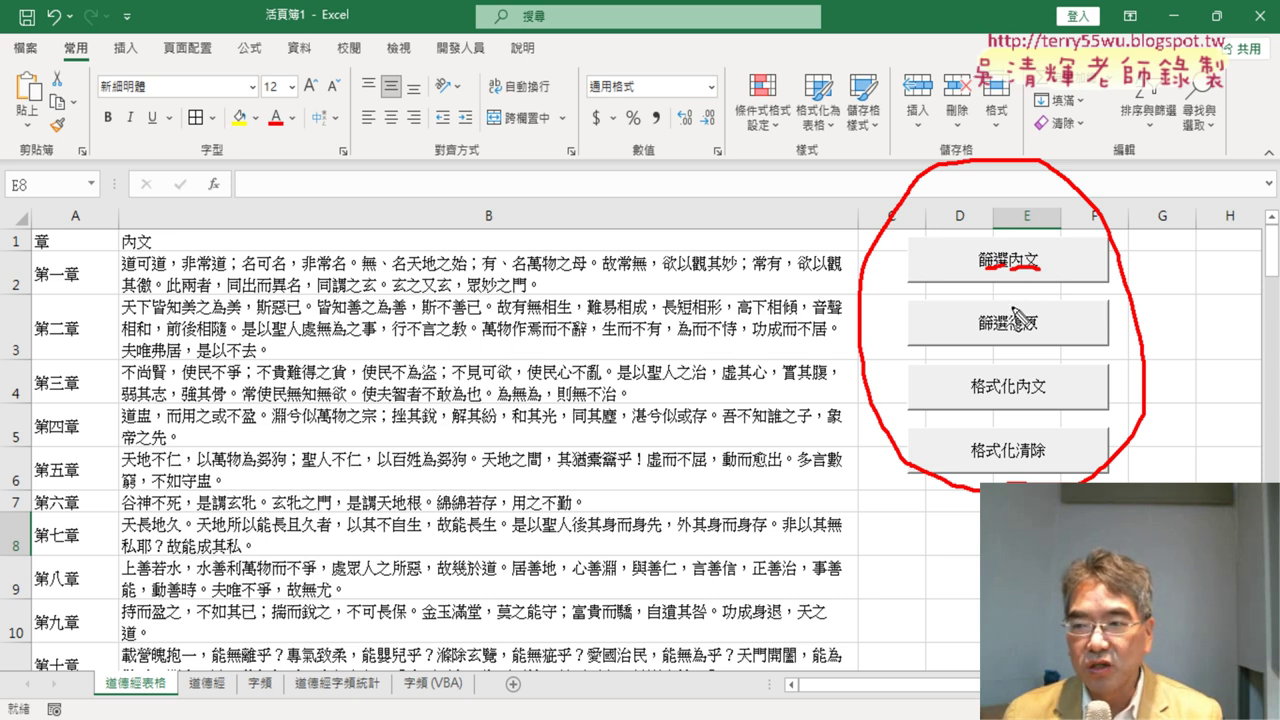
left_click_drag(1009, 335, 1040, 333)
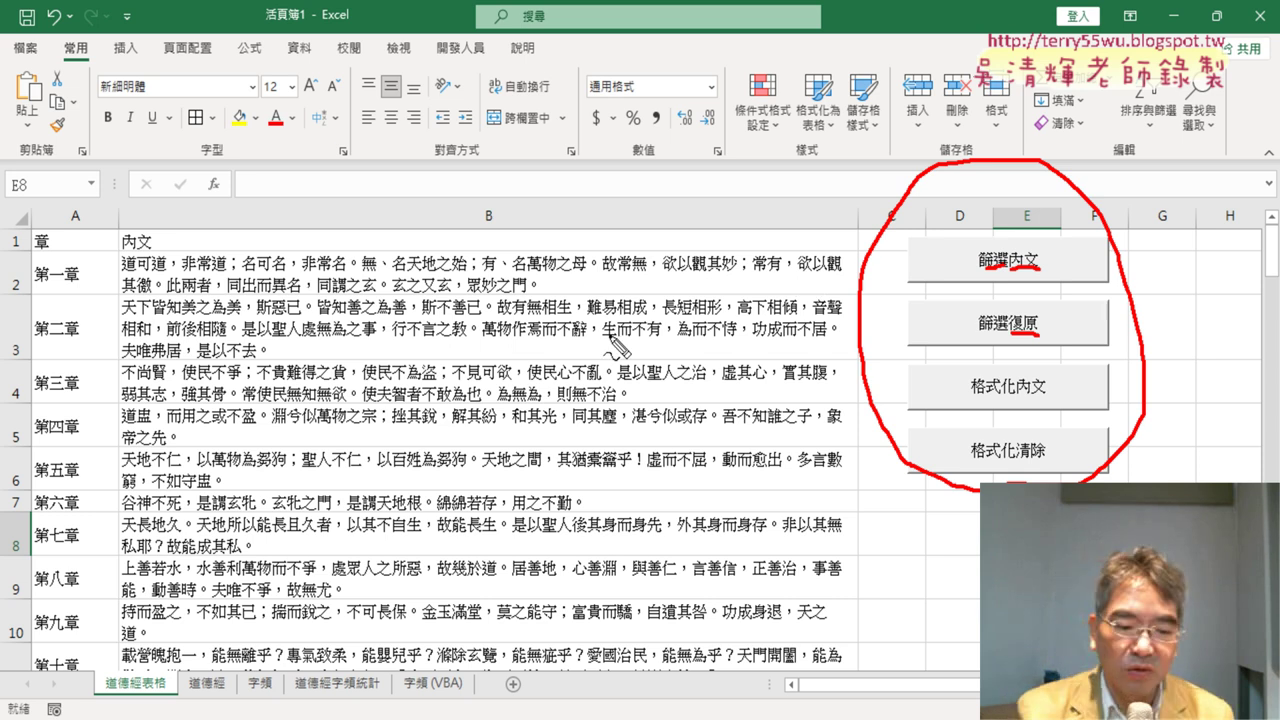
key("Escape")
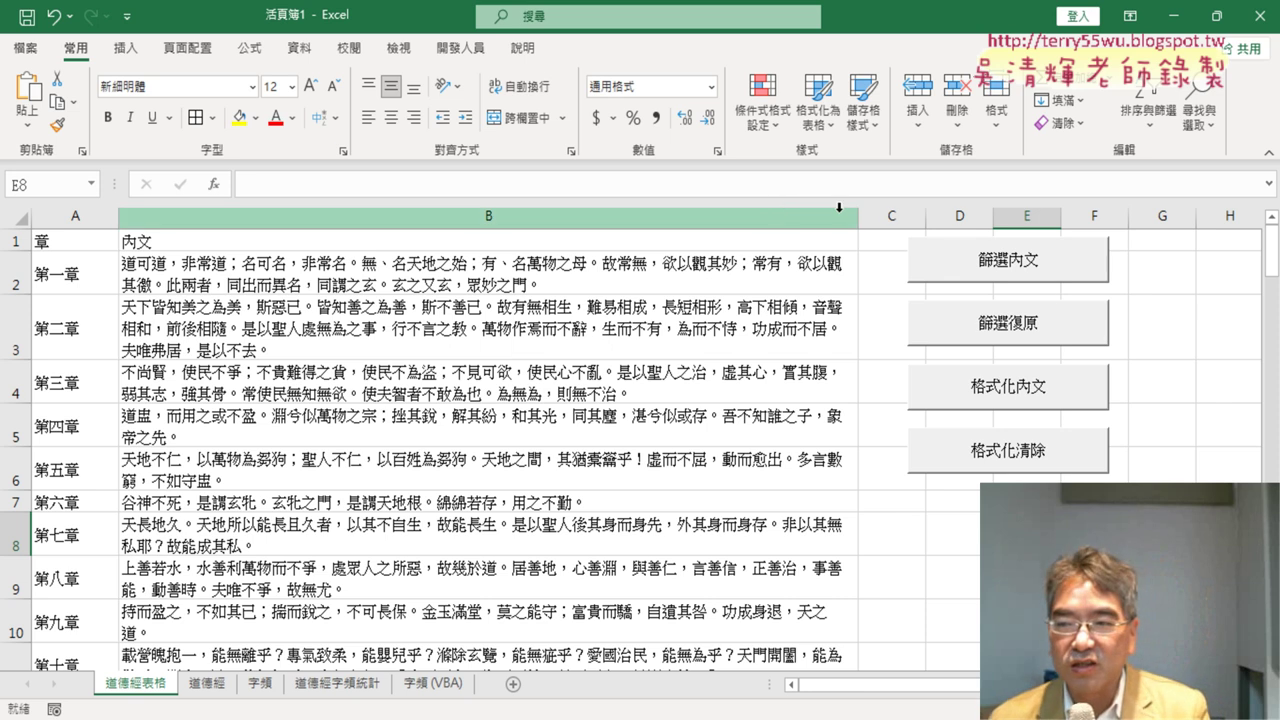
- Run 篩選內文 with keyword 地, leaving 9 of 80 chapter records visible
left_click(1026, 265)
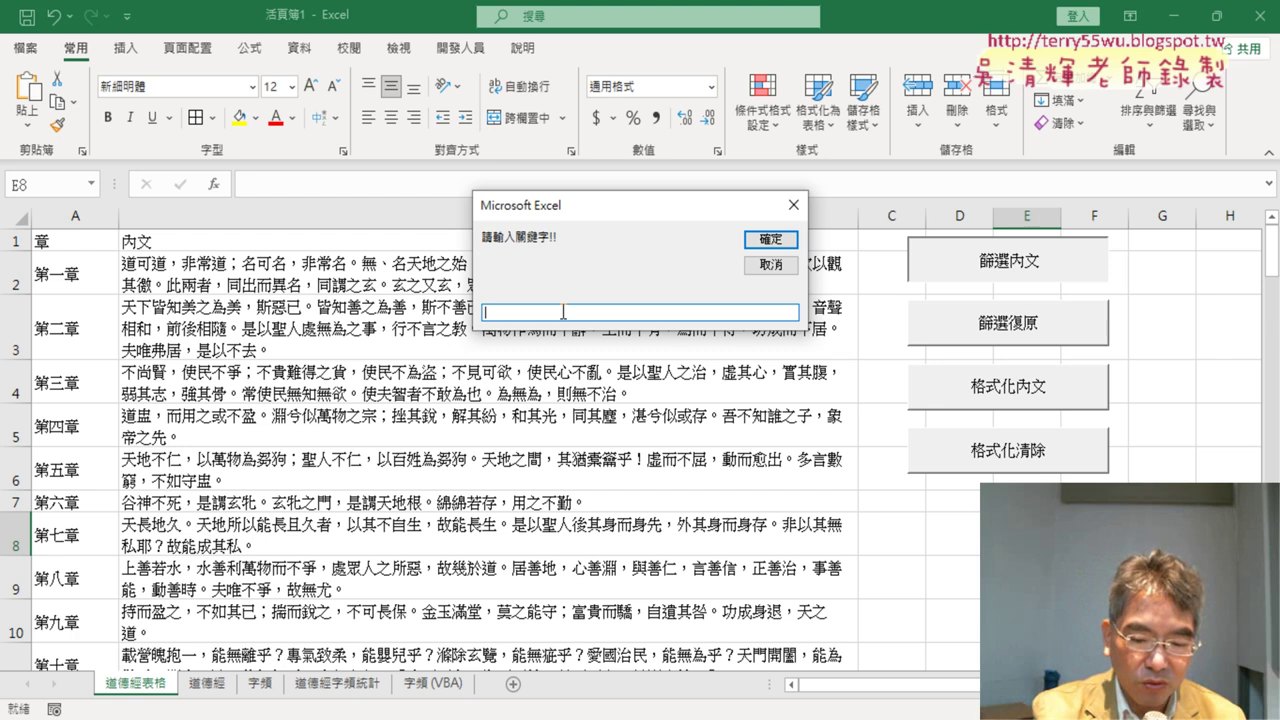
type("ㄉㄧ")
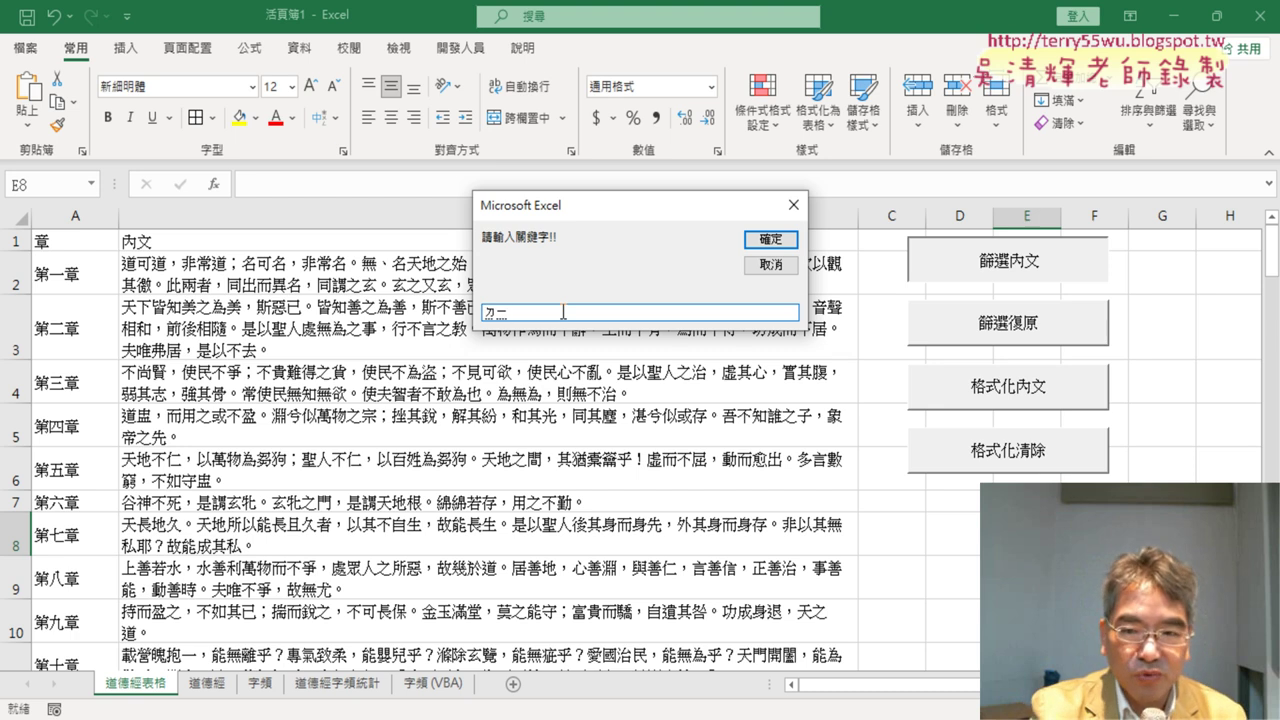
type("4")
key("Down")
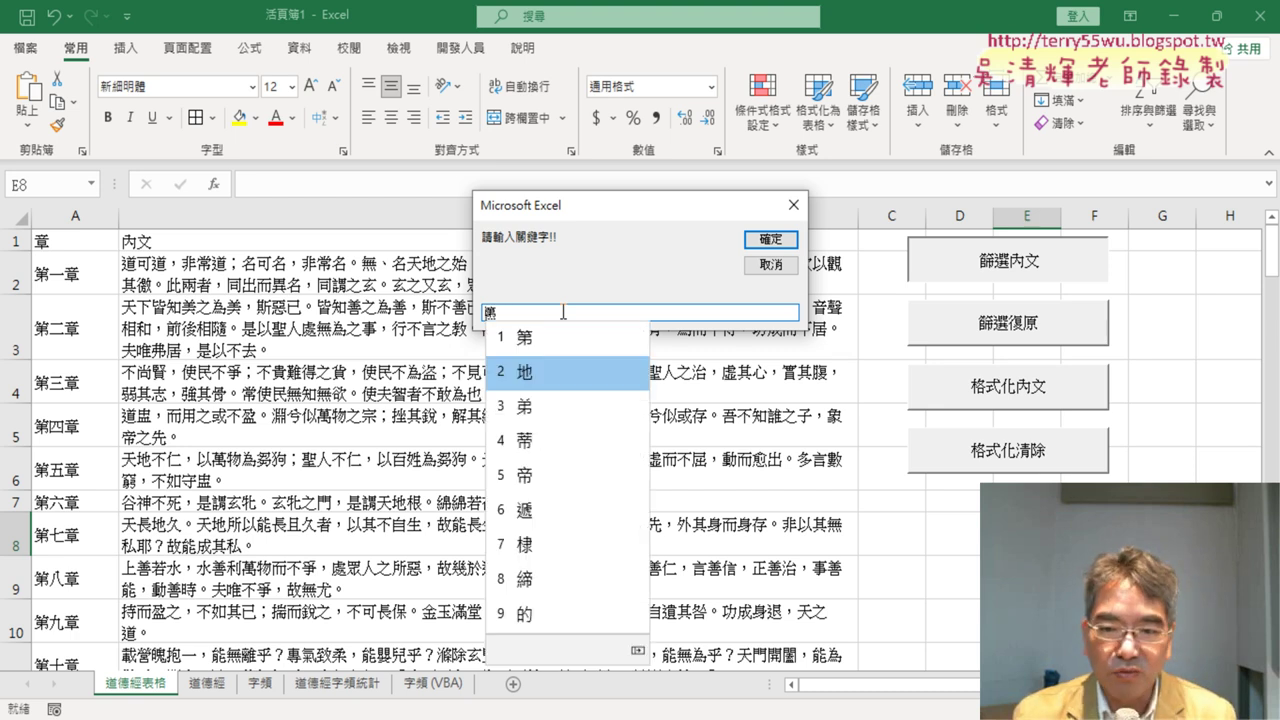
key("Return")
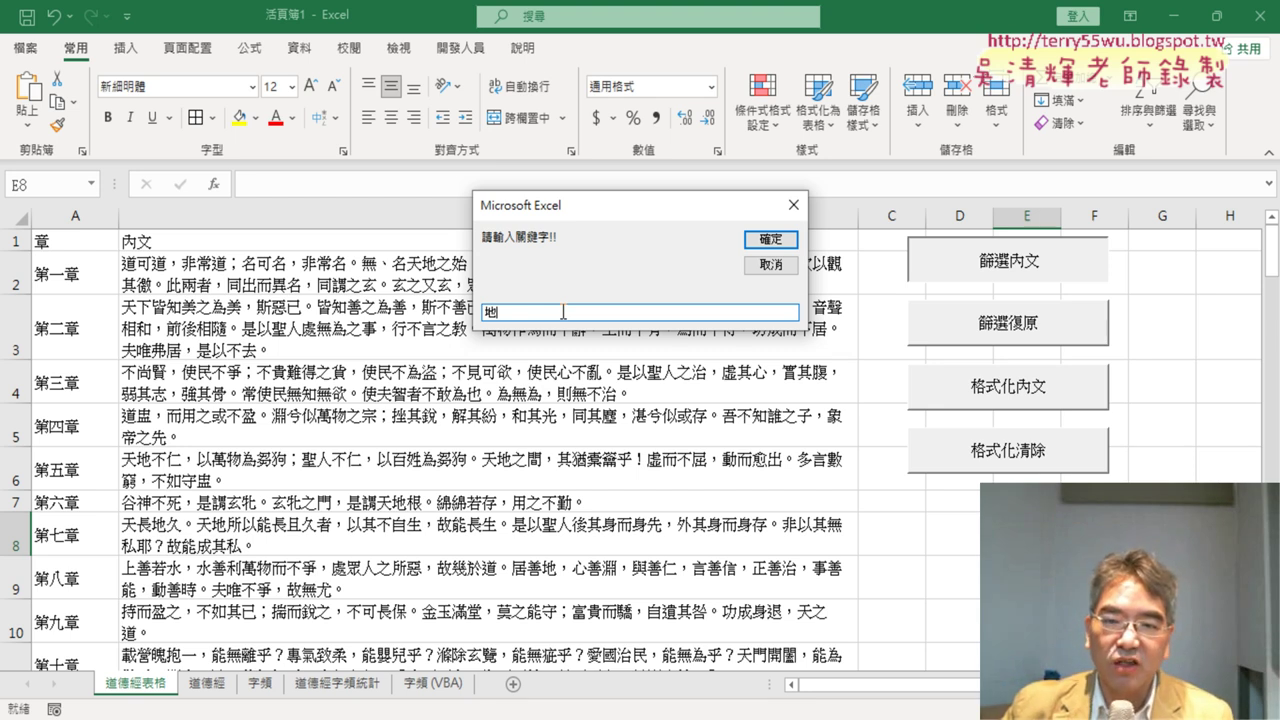
left_click(772, 240)
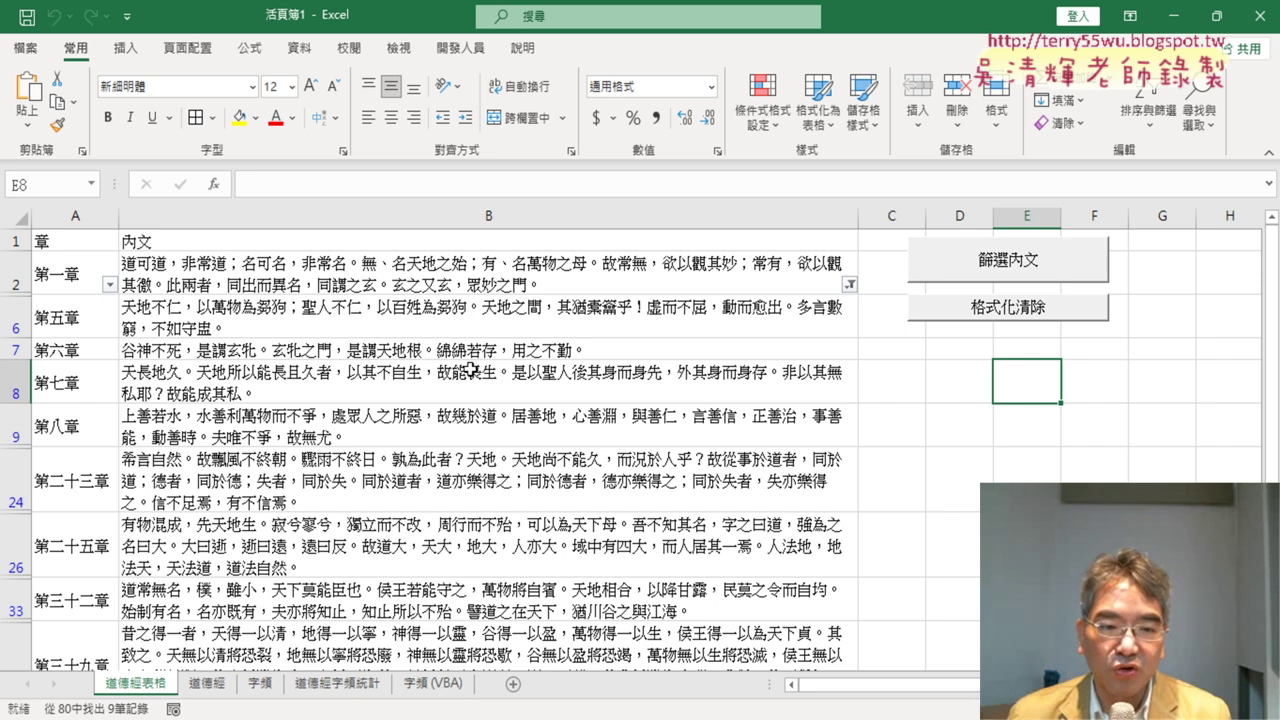
scroll(470, 370, "down", 2)
scroll(430, 362, "up", 2)
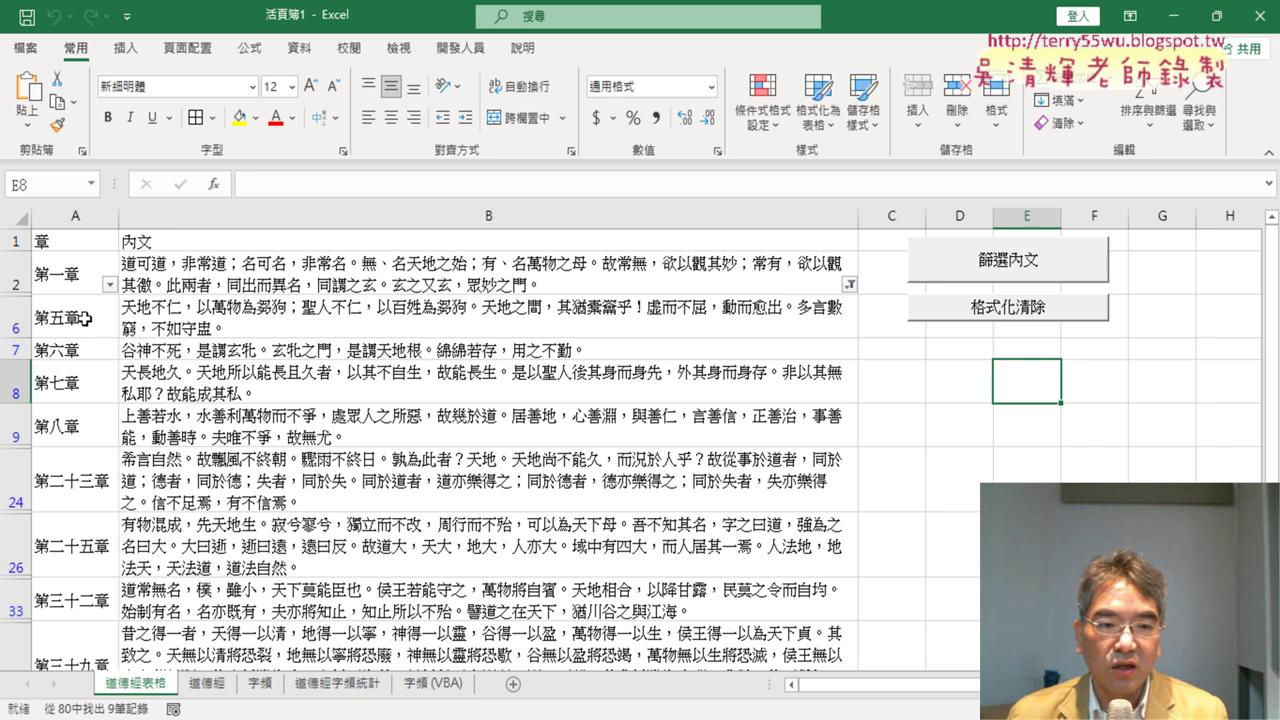
scroll(95, 440, "down", 2)
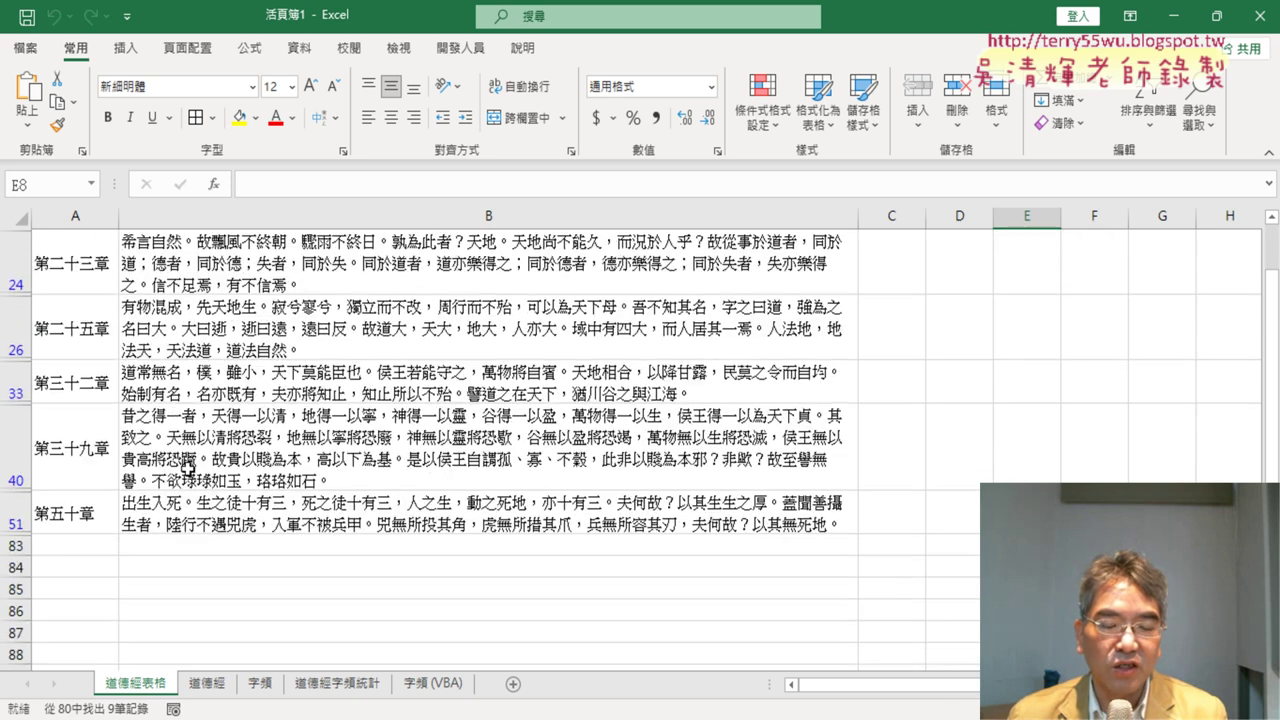
scroll(316, 404, "up", 2)
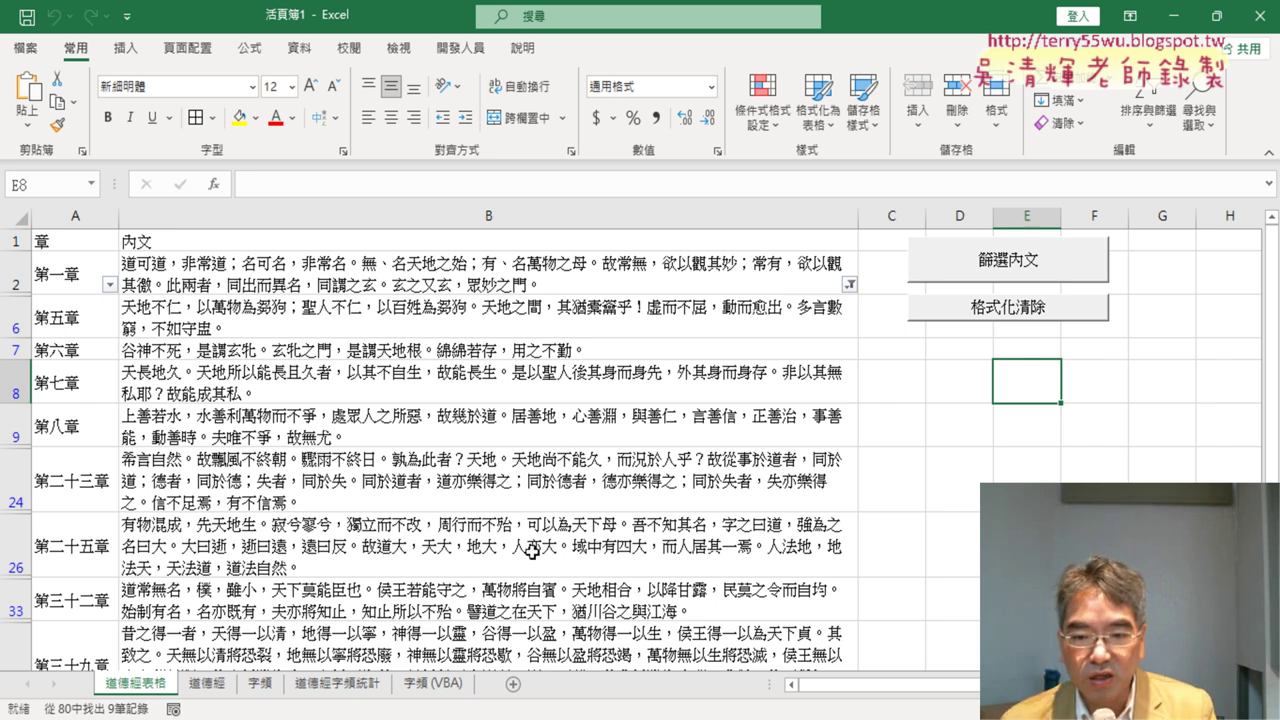
scroll(456, 557, "down", 1)
scroll(456, 557, "down", 1)
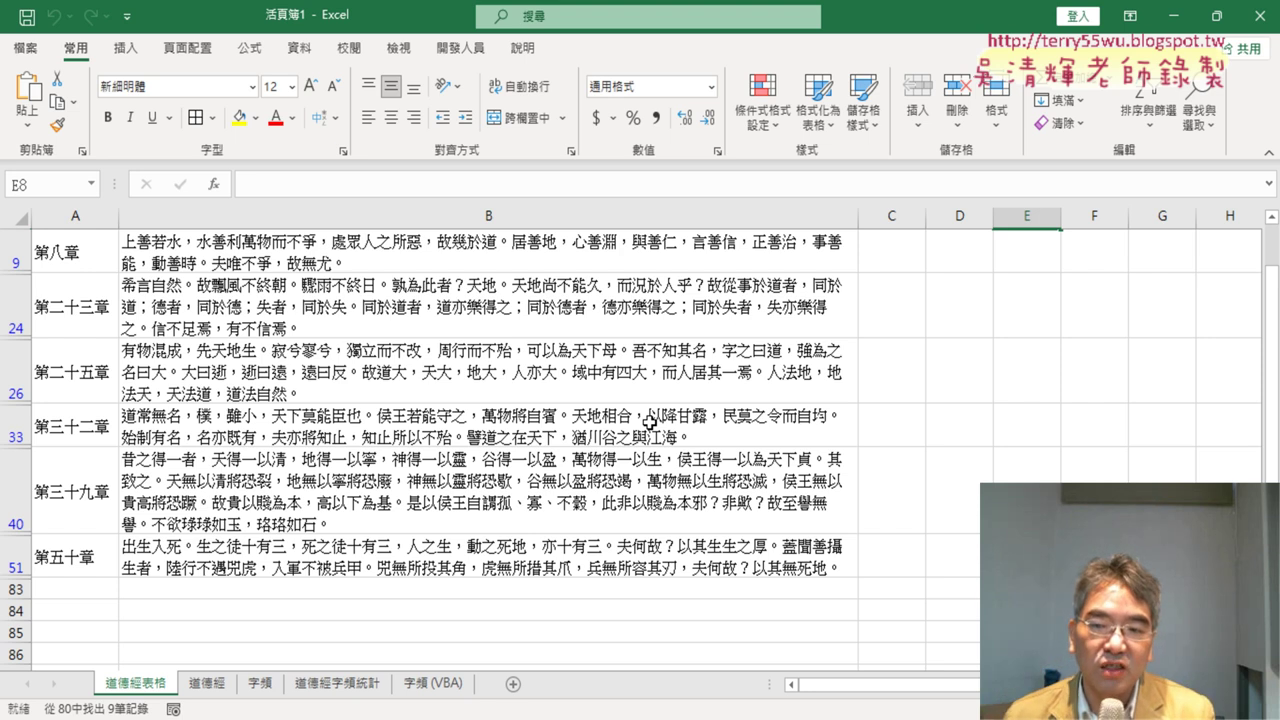
scroll(650, 422, "up", 3)
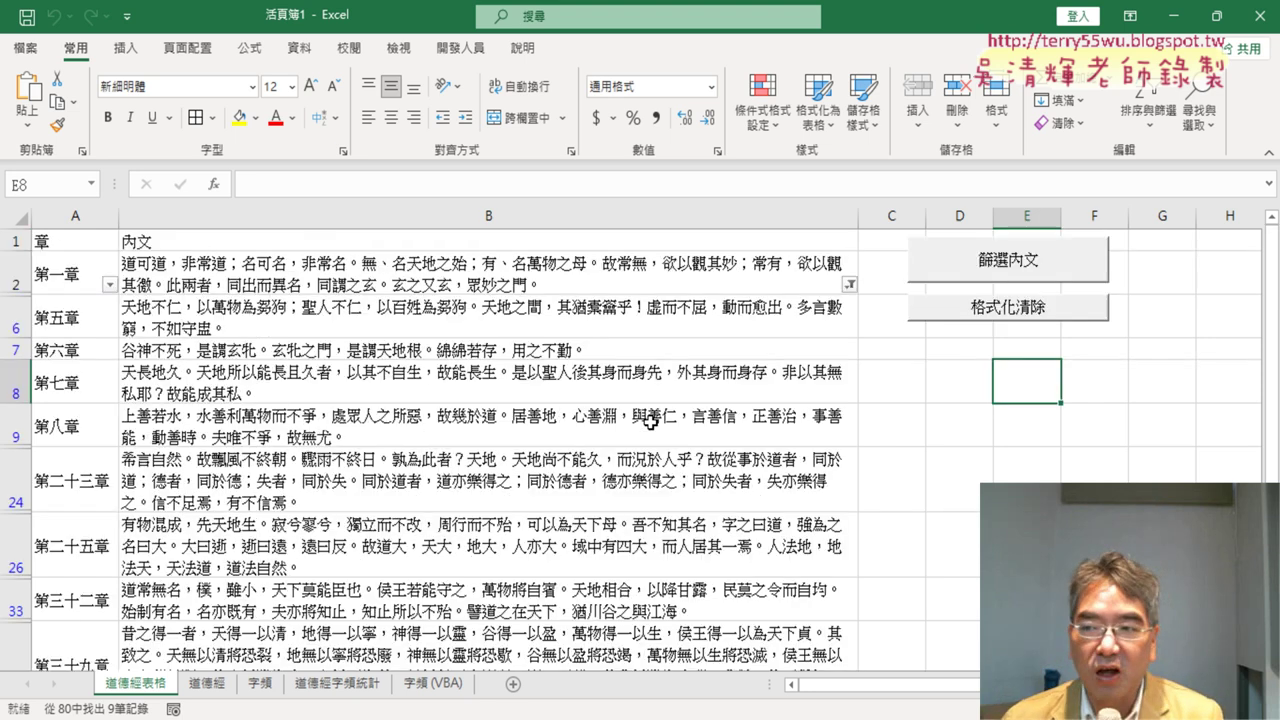
- From the Developer tab, open Visual Basic and run the 篩選復原 macro in Module1
left_click(460, 50)
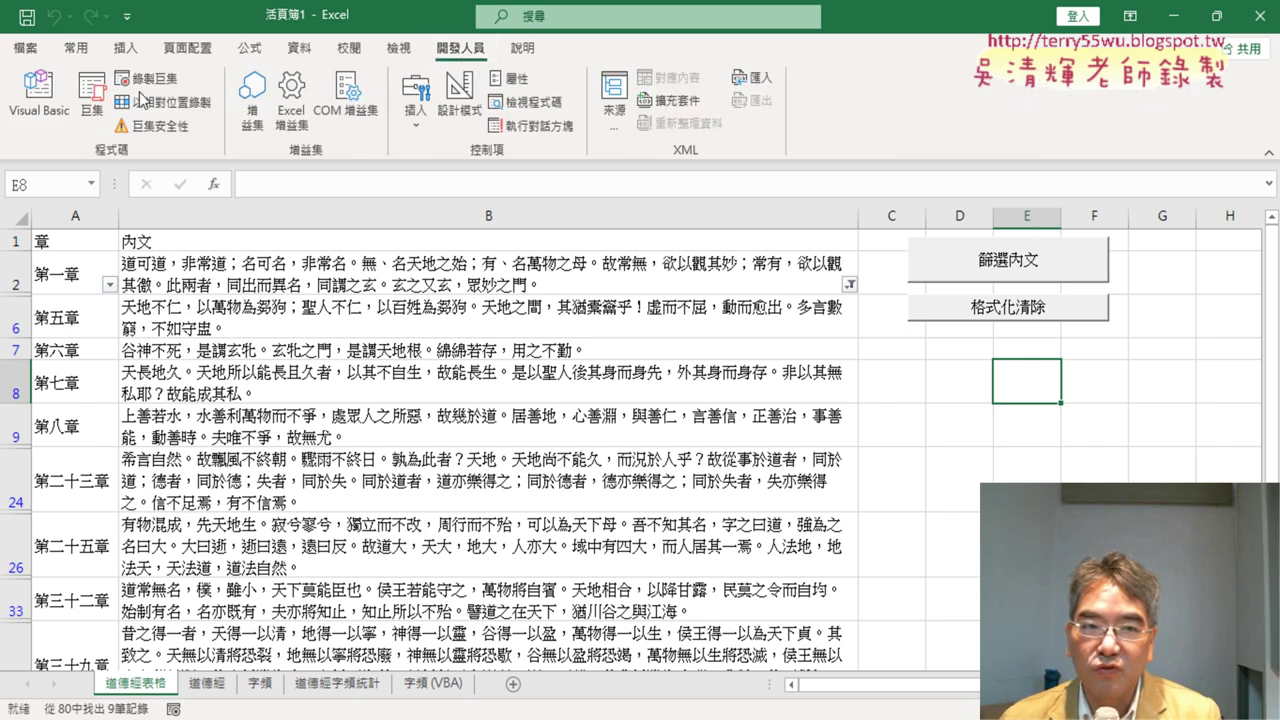
left_click(50, 112)
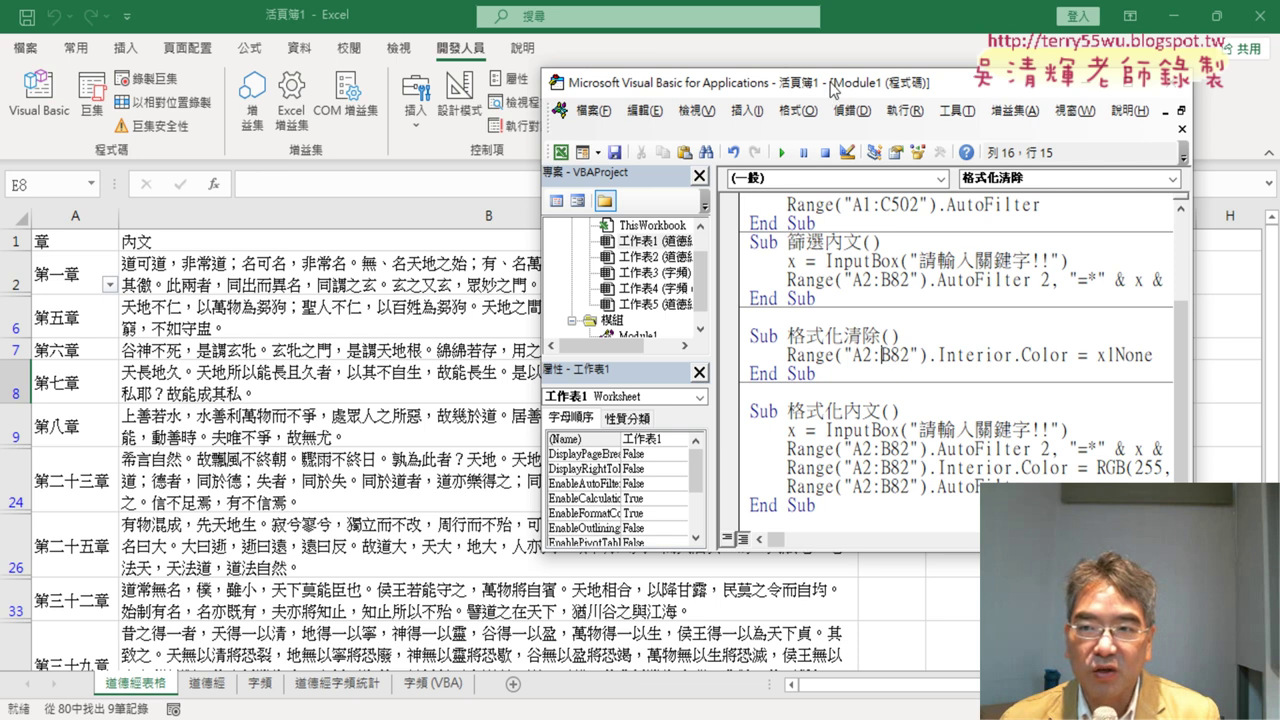
left_click_drag(833, 83, 435, 87)
scroll(428, 264, "up", 2)
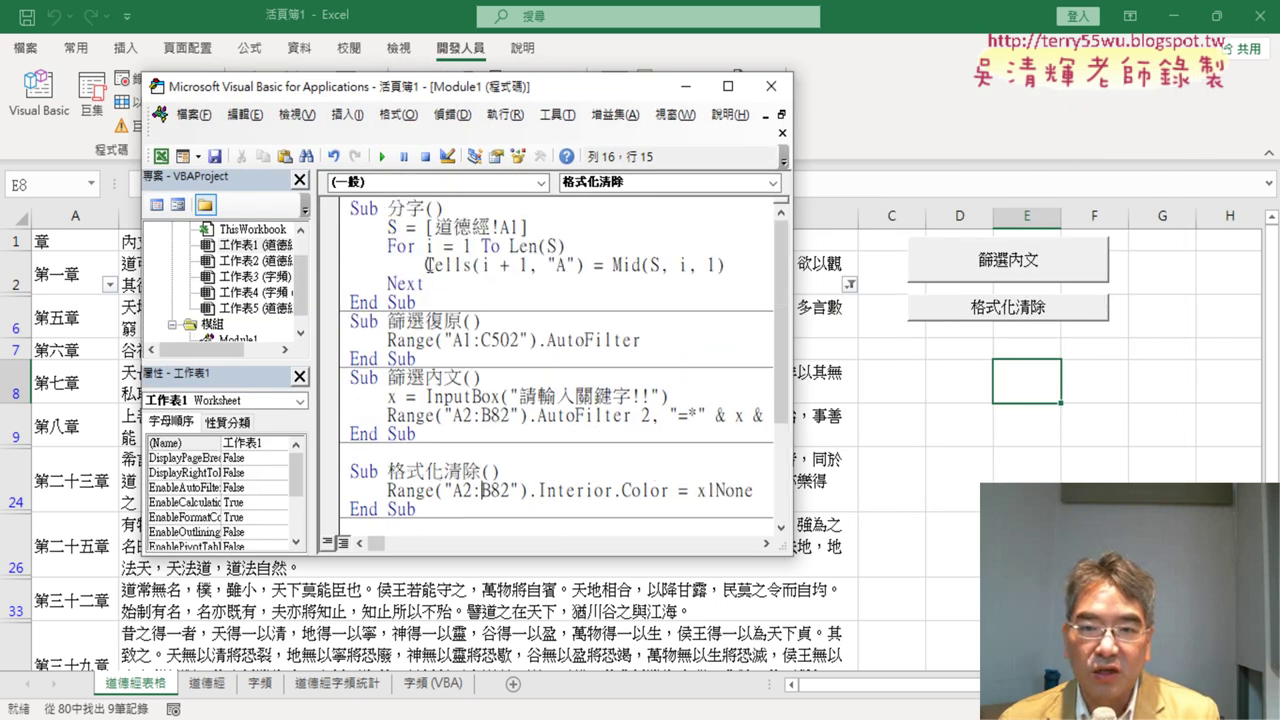
left_click(488, 340)
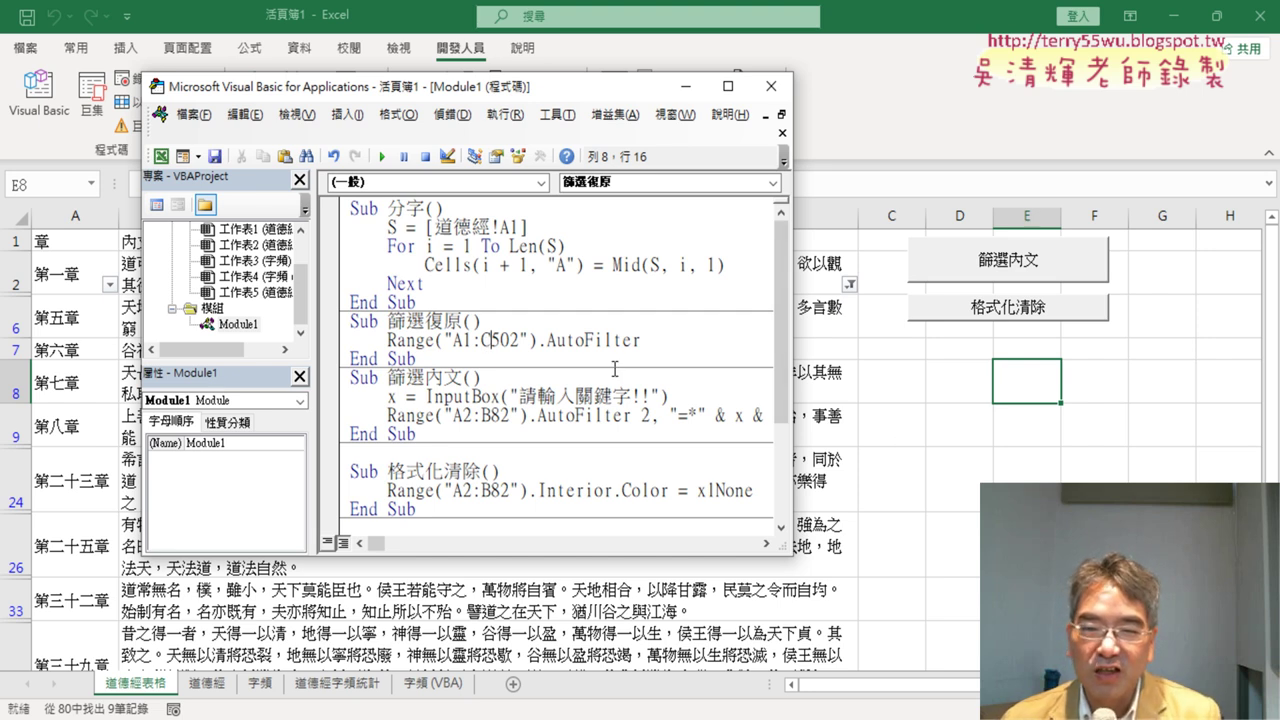
left_click(381, 156)
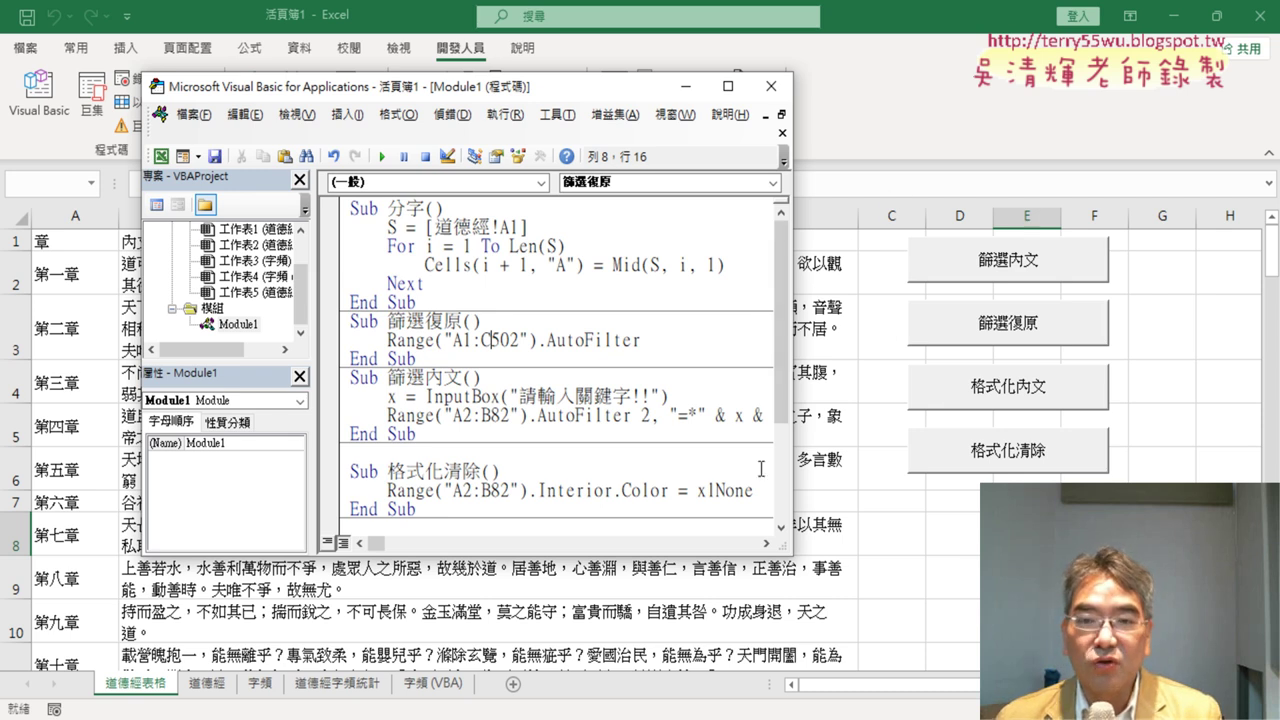
- Filter the chapters by 地 again, then run 篩選復原 from the VBA editor to show all rows
left_click(1008, 264)
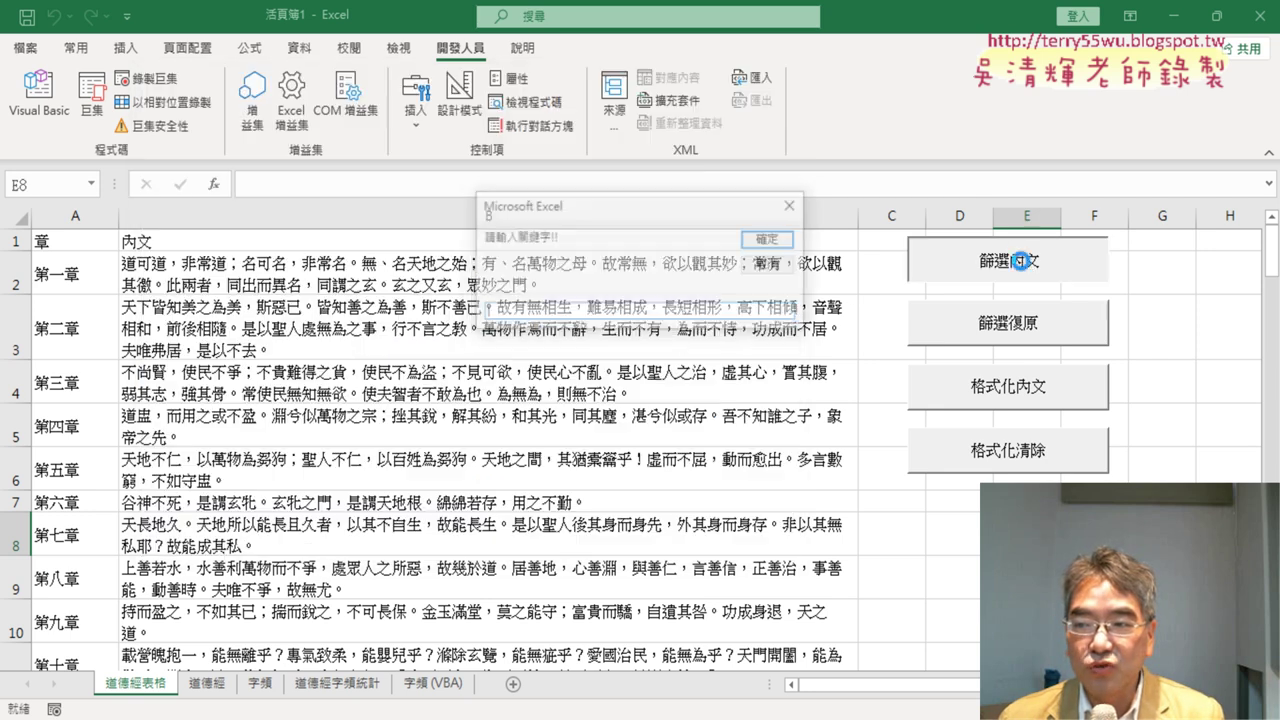
type("ㄉㄧ")
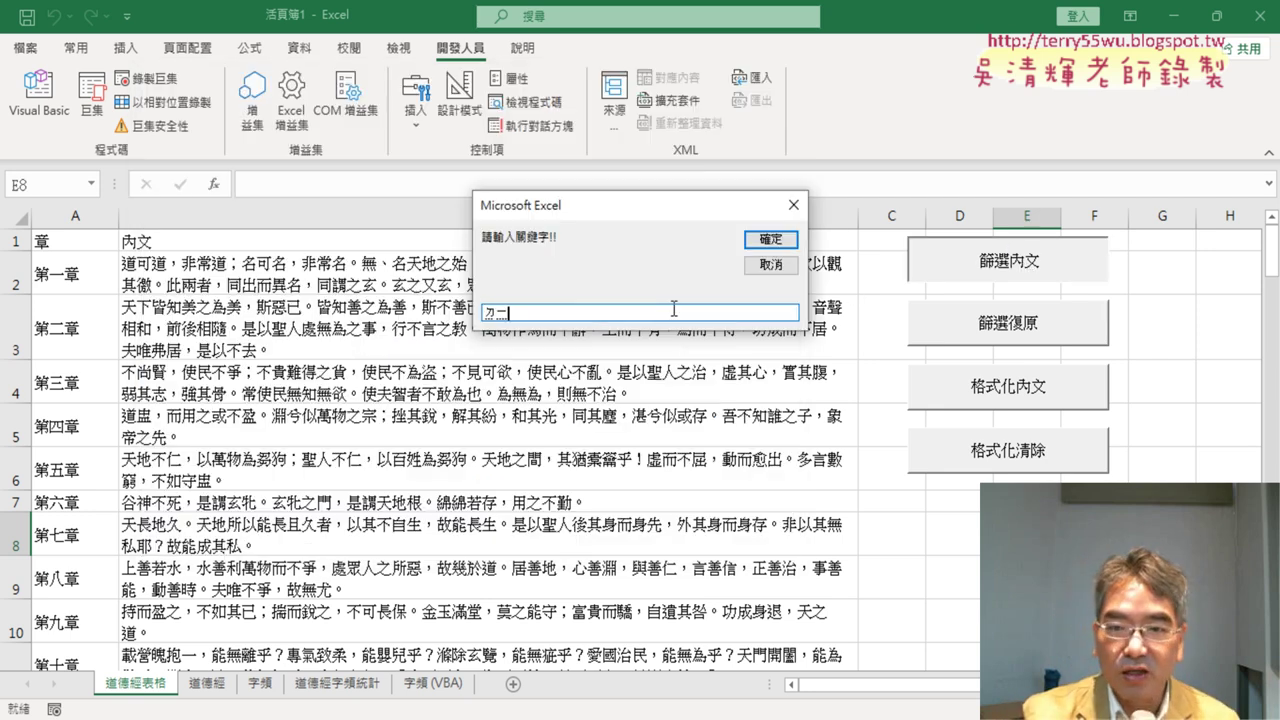
type("ˋ")
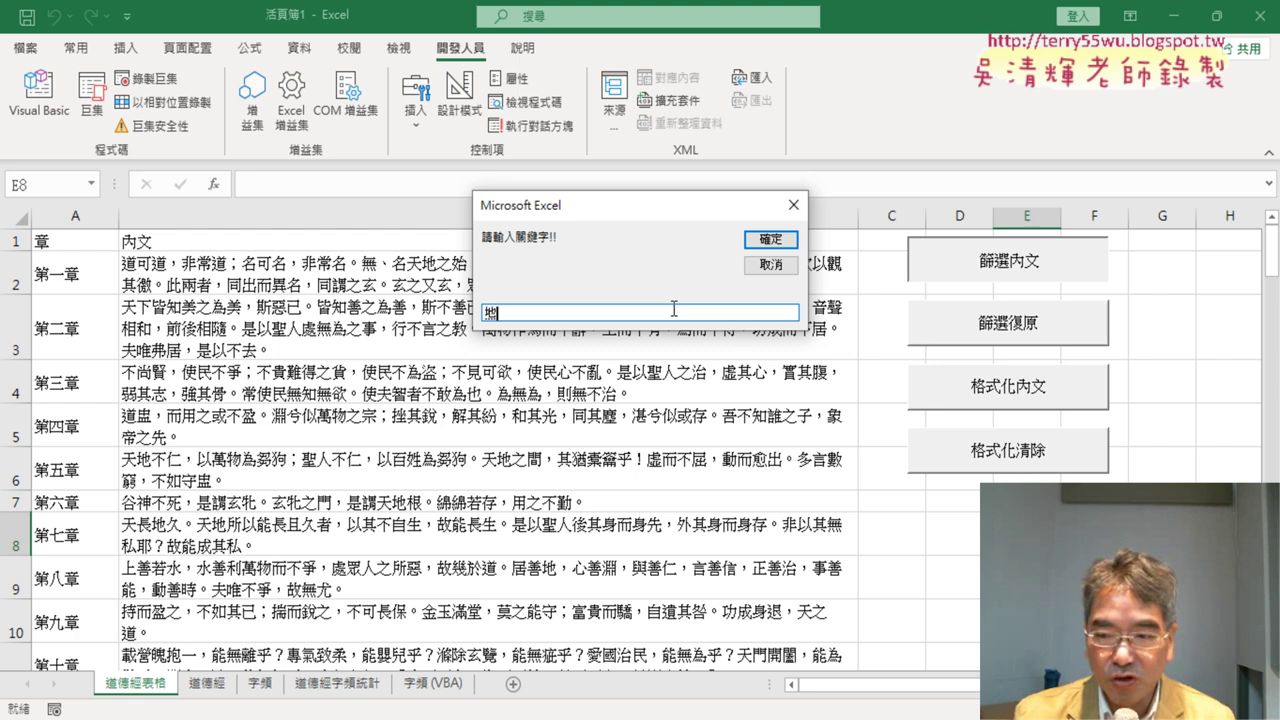
key("Return")
key("Return")
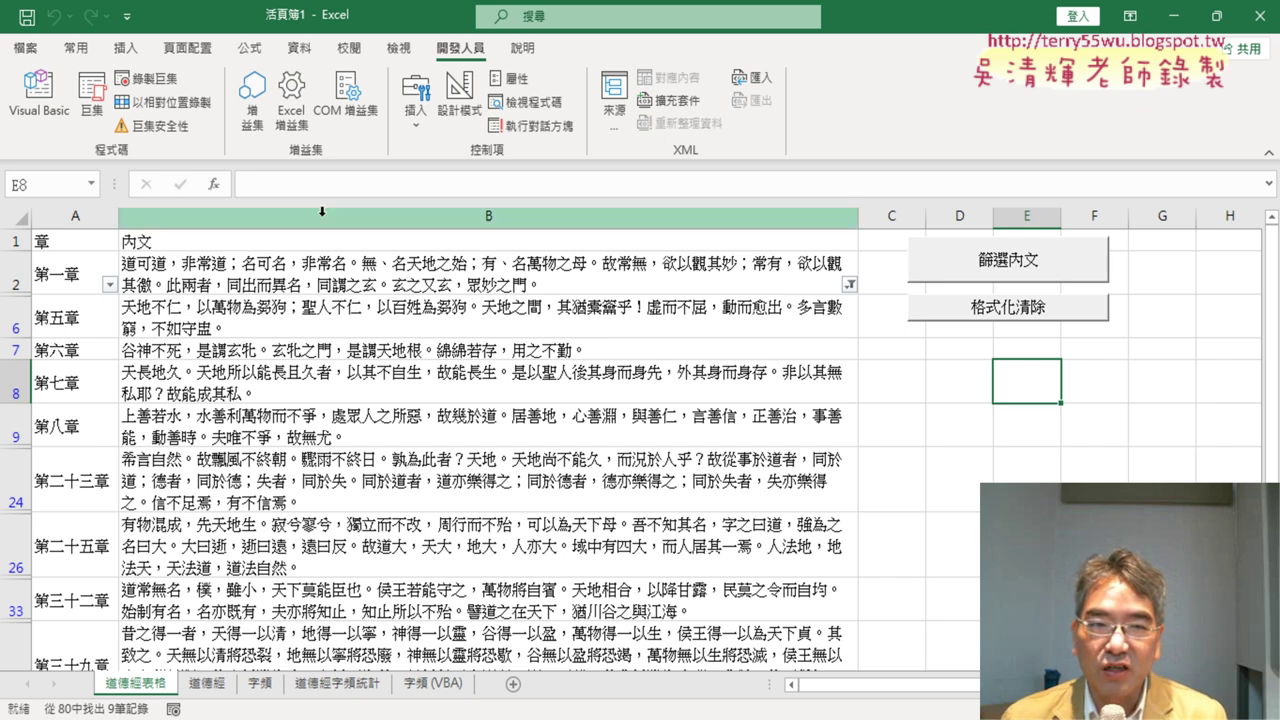
left_click(38, 95)
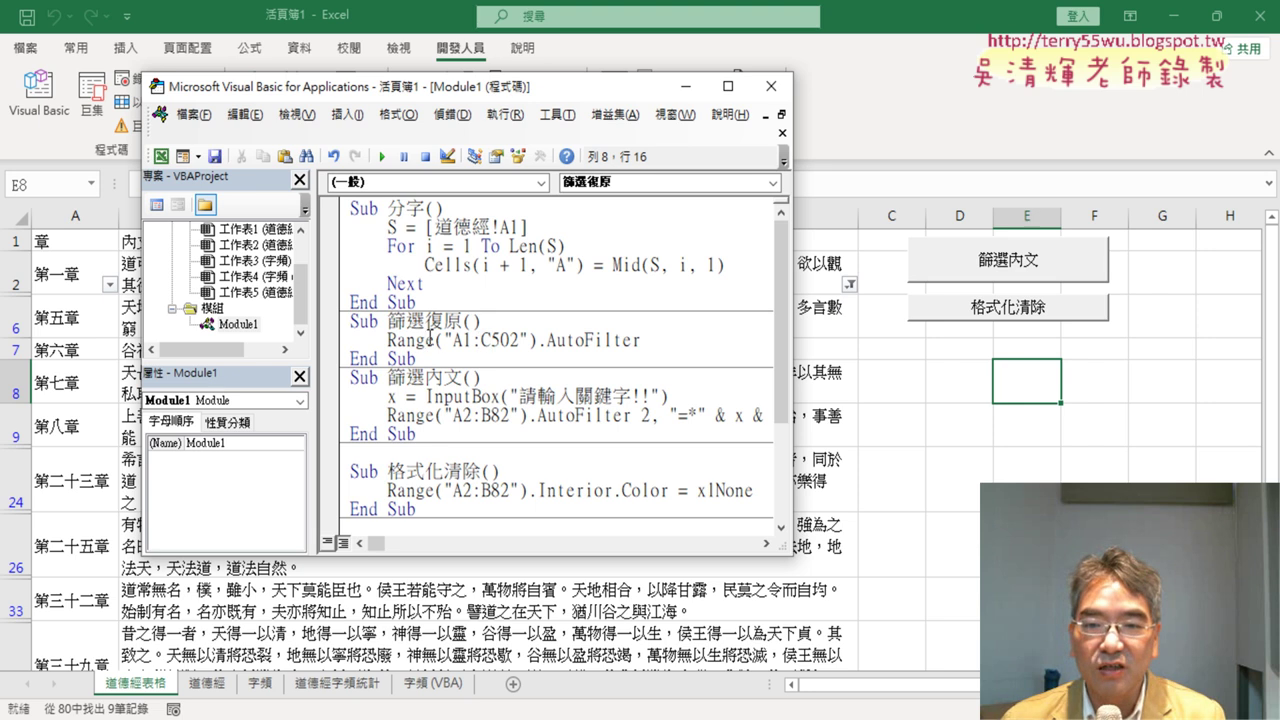
left_click(383, 157)
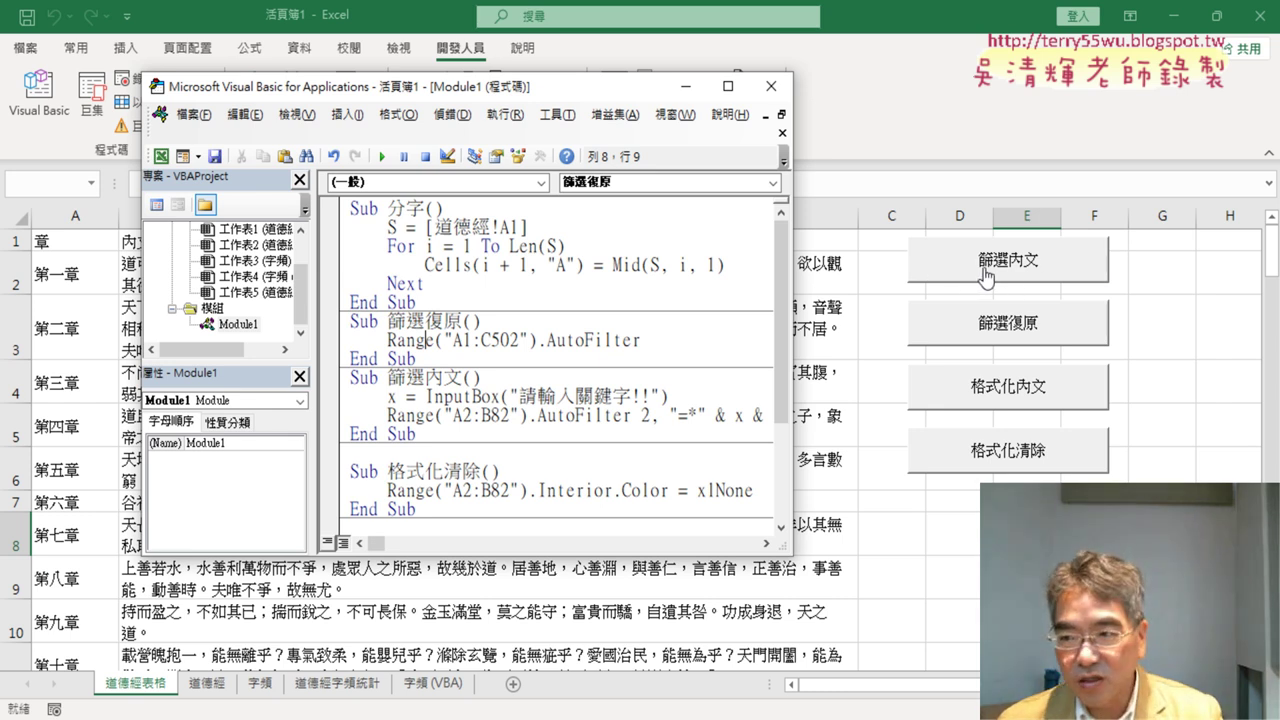
- Select the 篩選內文, 篩選復原, 格式化內文 and 格式化清除 buttons together
left_click(948, 275, "ctrl")
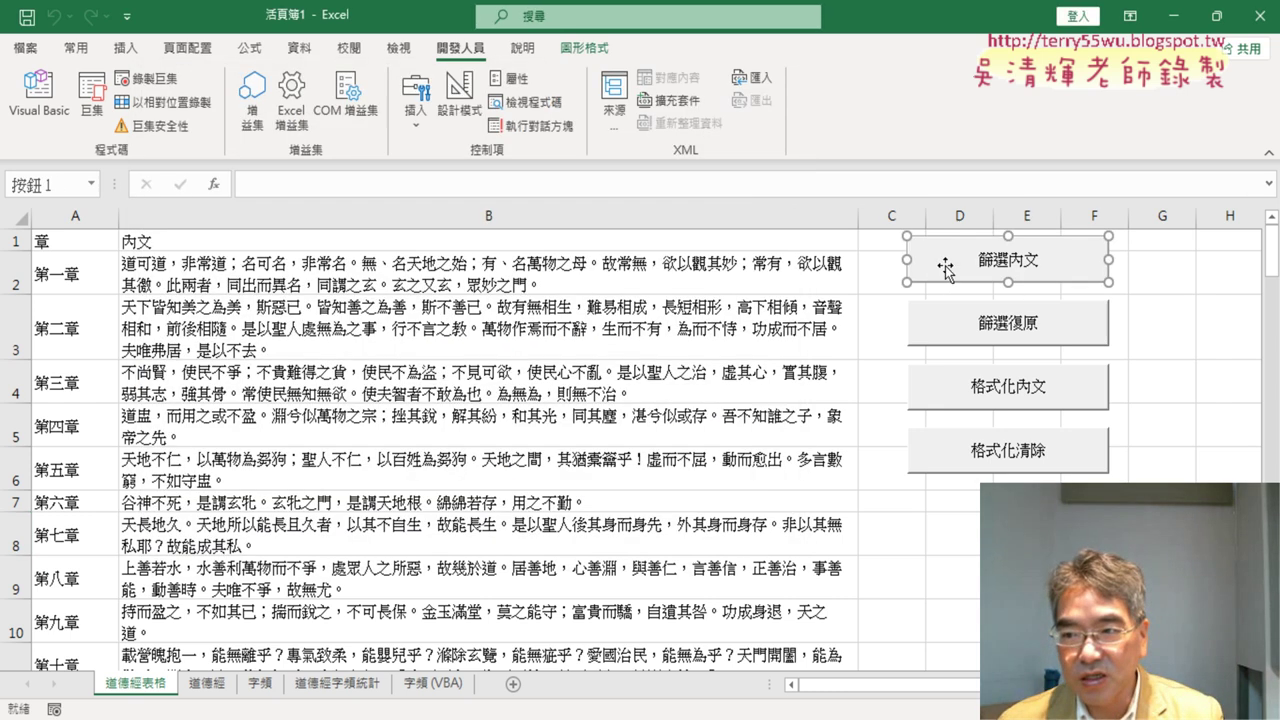
left_click(948, 323, "ctrl")
left_click(952, 386, "ctrl")
left_click(953, 452, "ctrl")
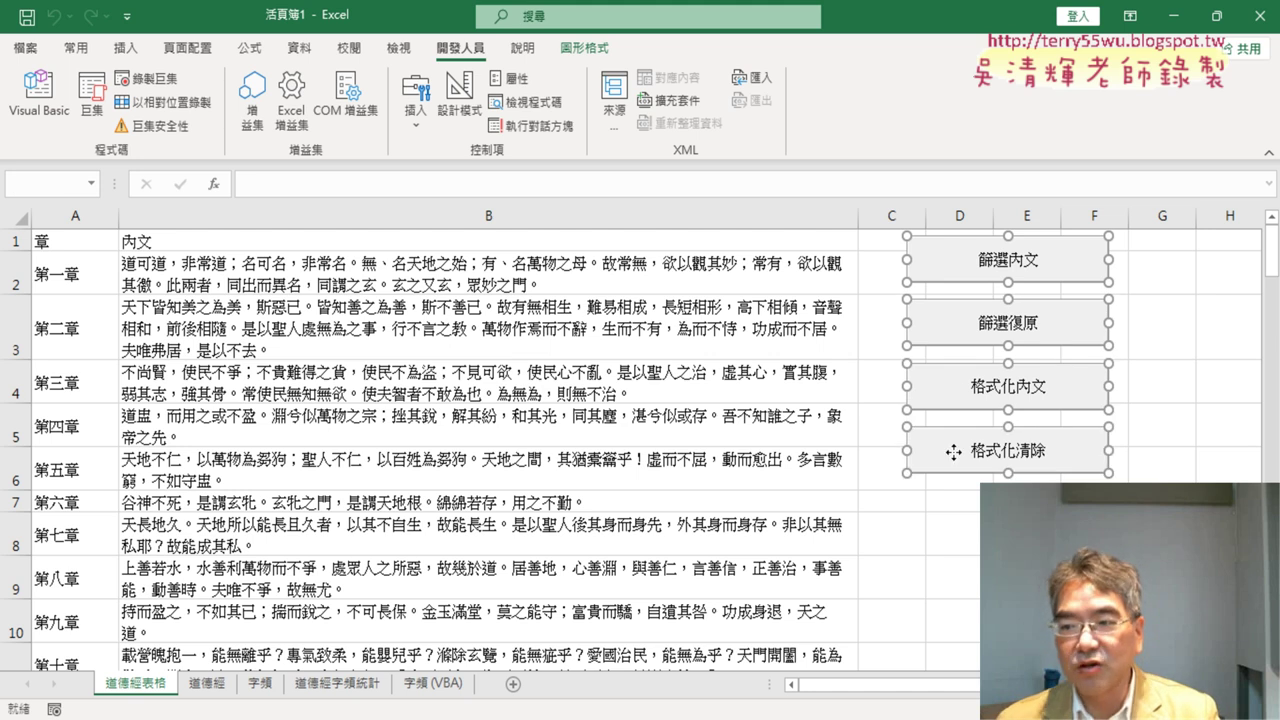
right_click(946, 268)
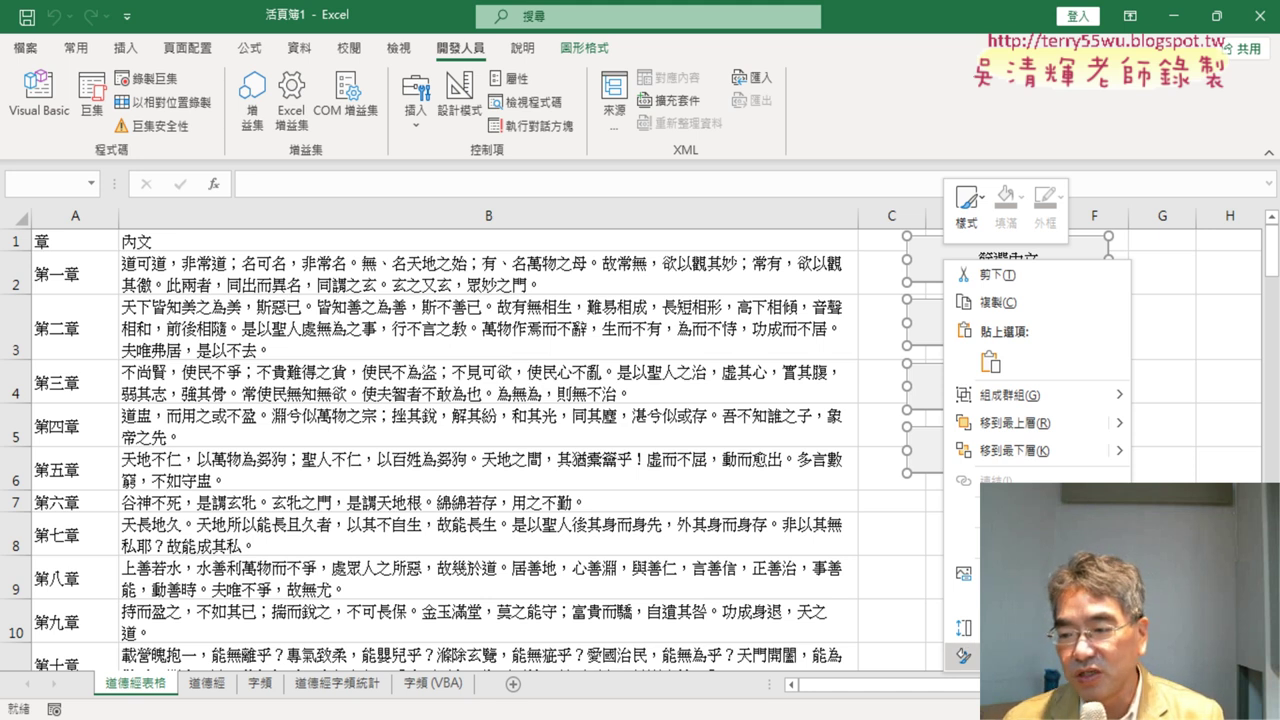
- Set the selected buttons to 'Don't move or size with cells', then start the 篩選內文 prompt
left_click(1040, 655)
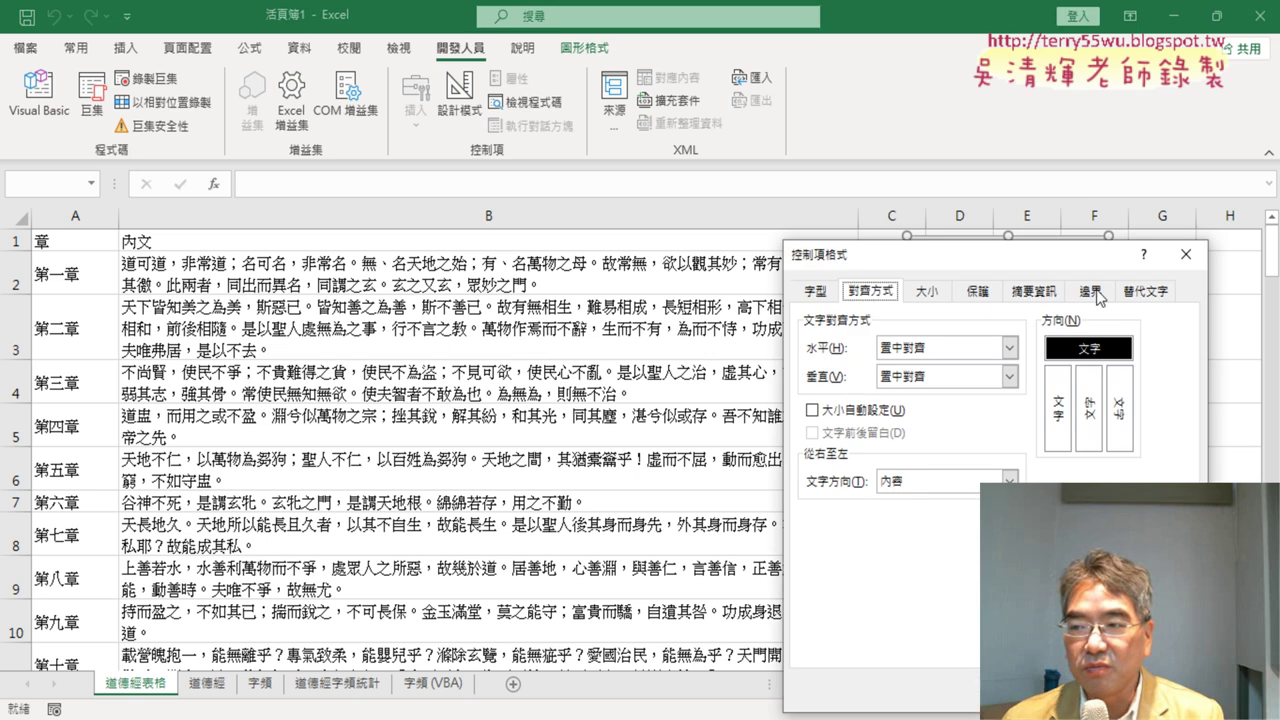
left_click_drag(1057, 254, 804, 146)
left_click(777, 183)
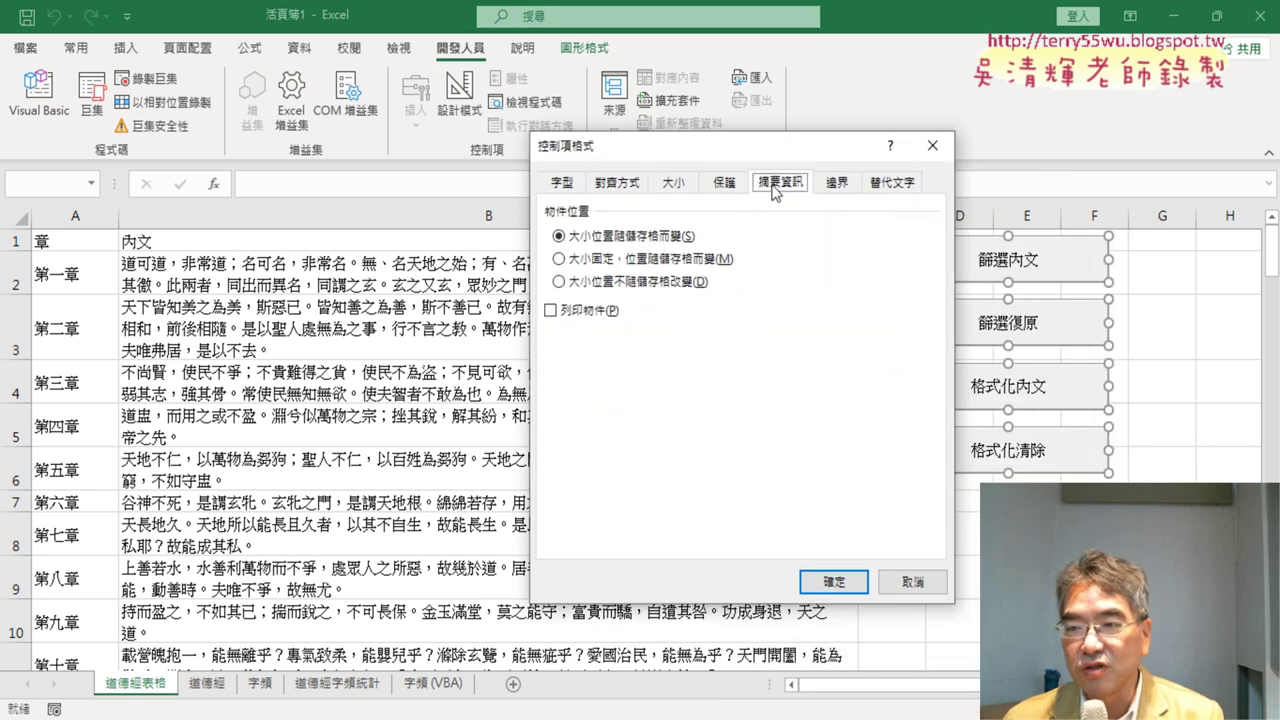
left_click(606, 284)
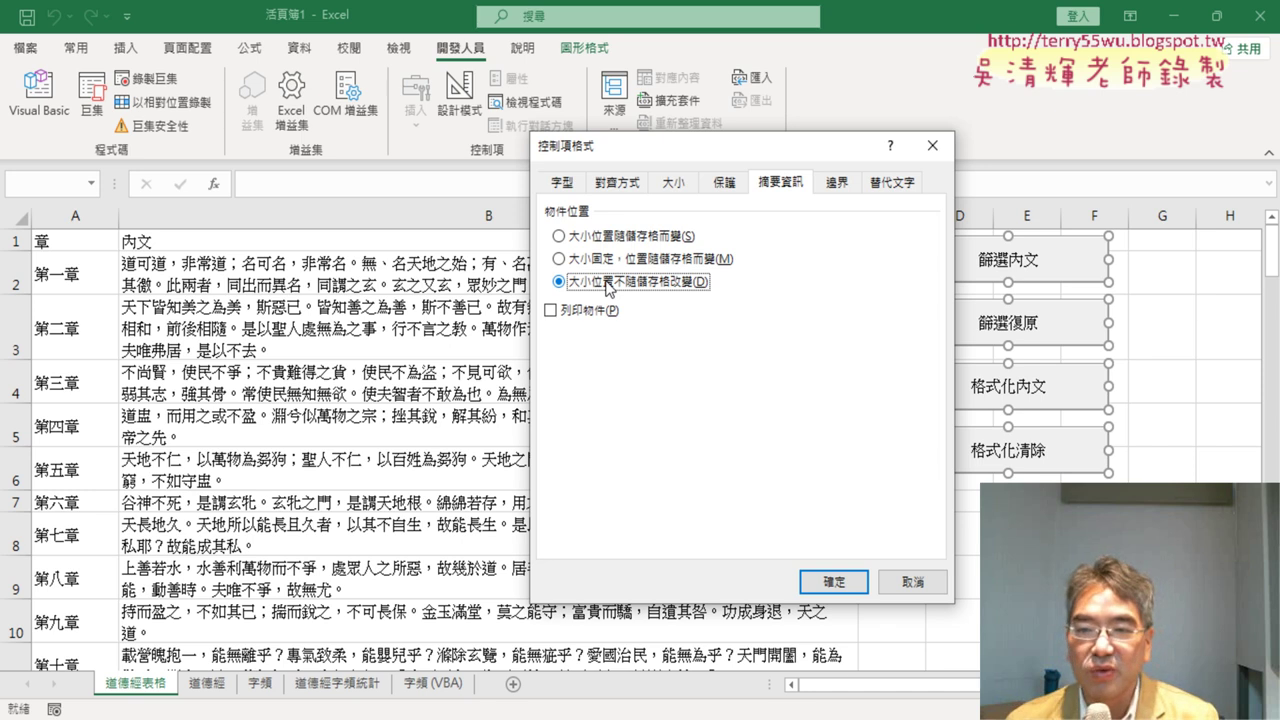
left_click(838, 584)
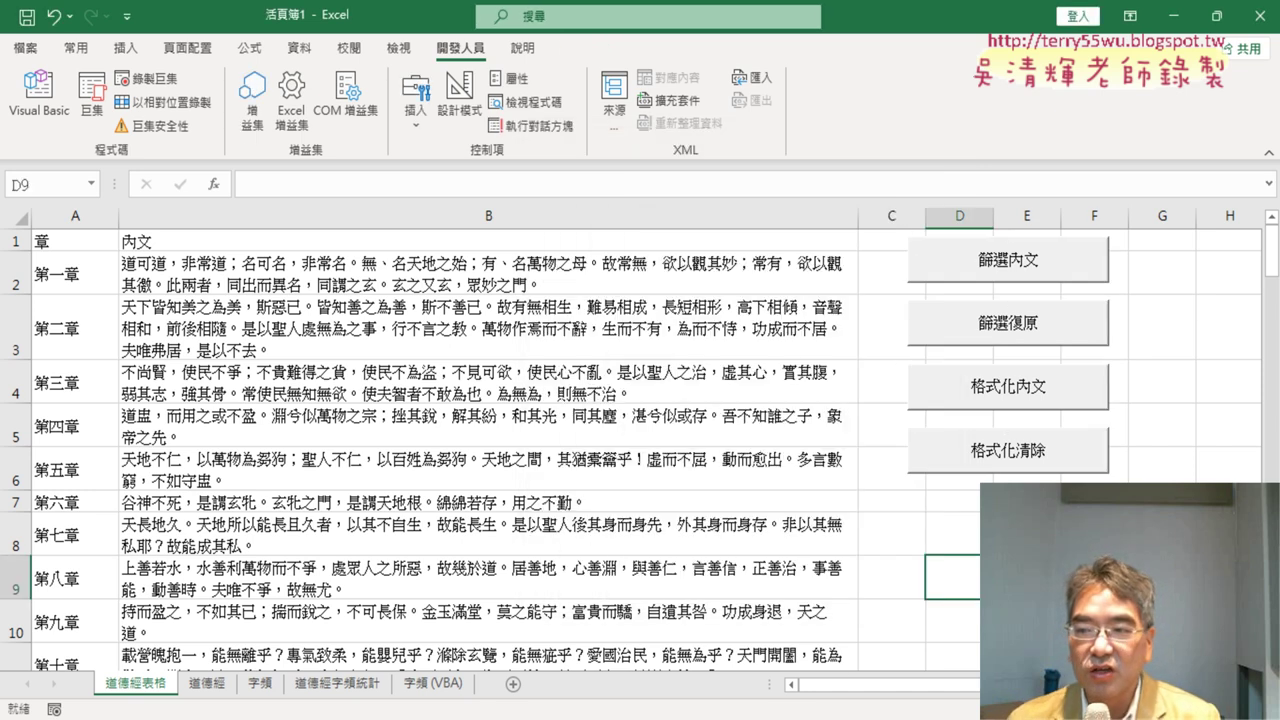
left_click(1025, 278)
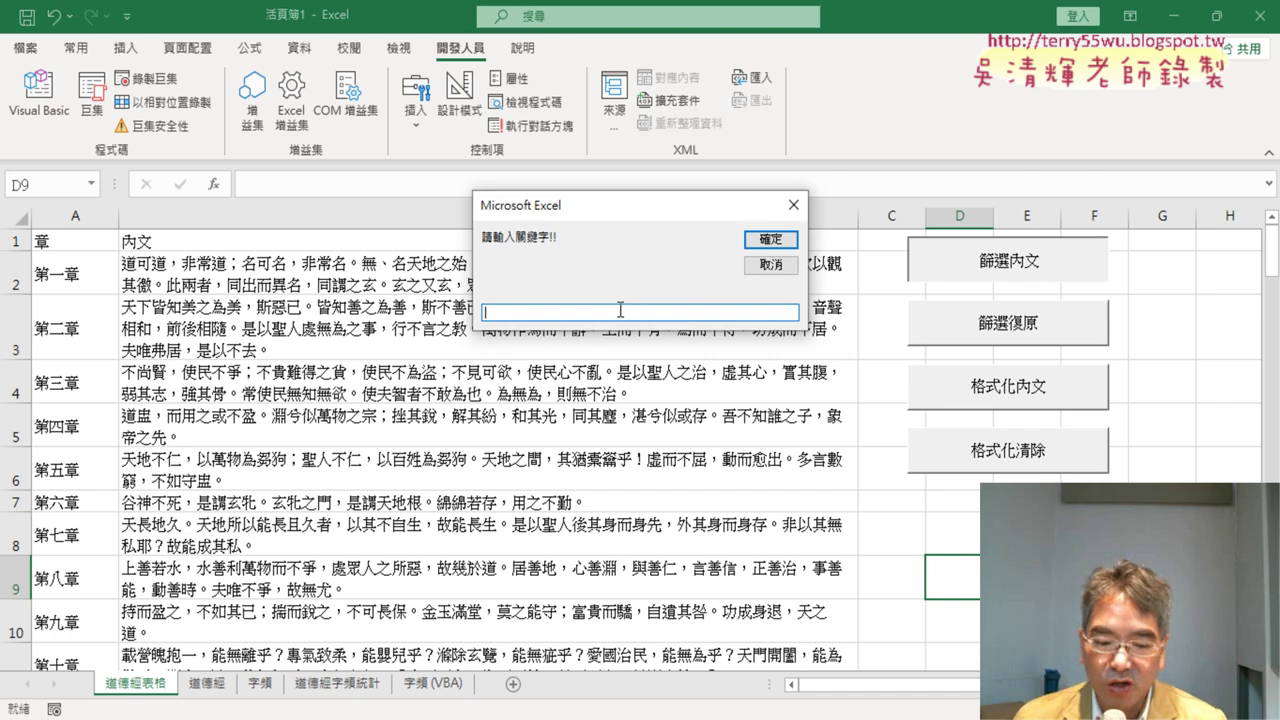
type("德")
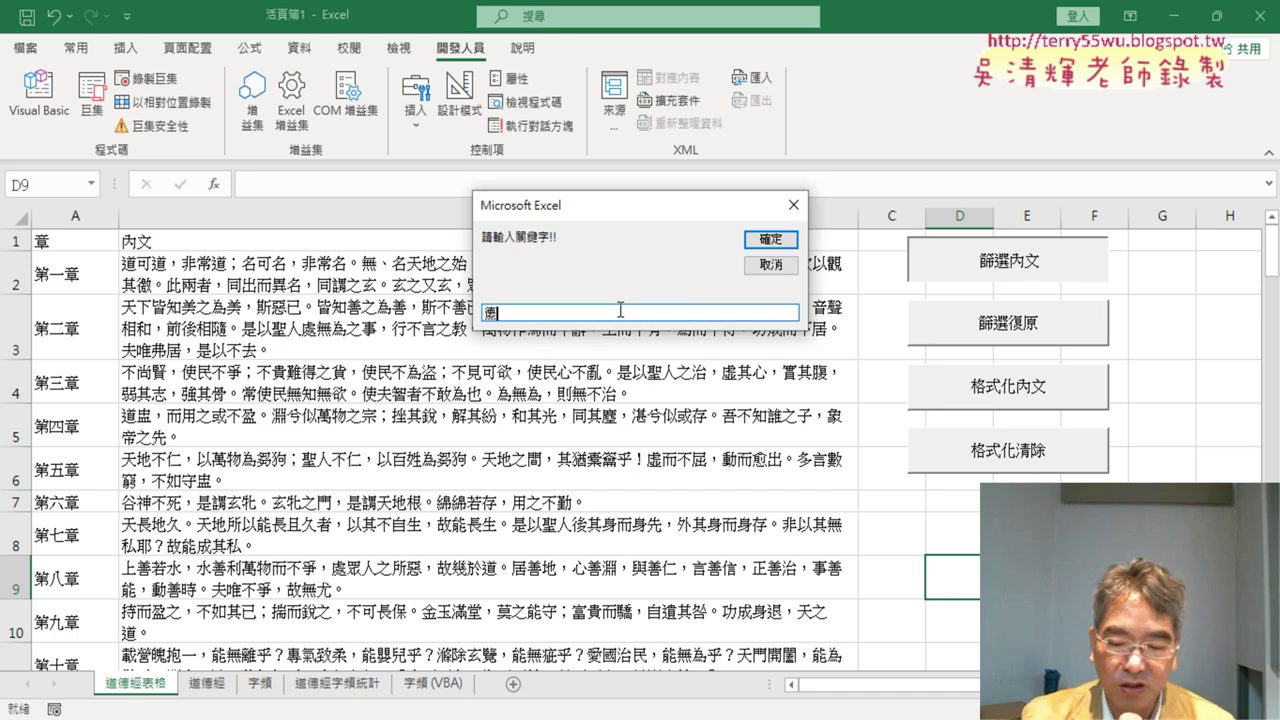
key("Return")
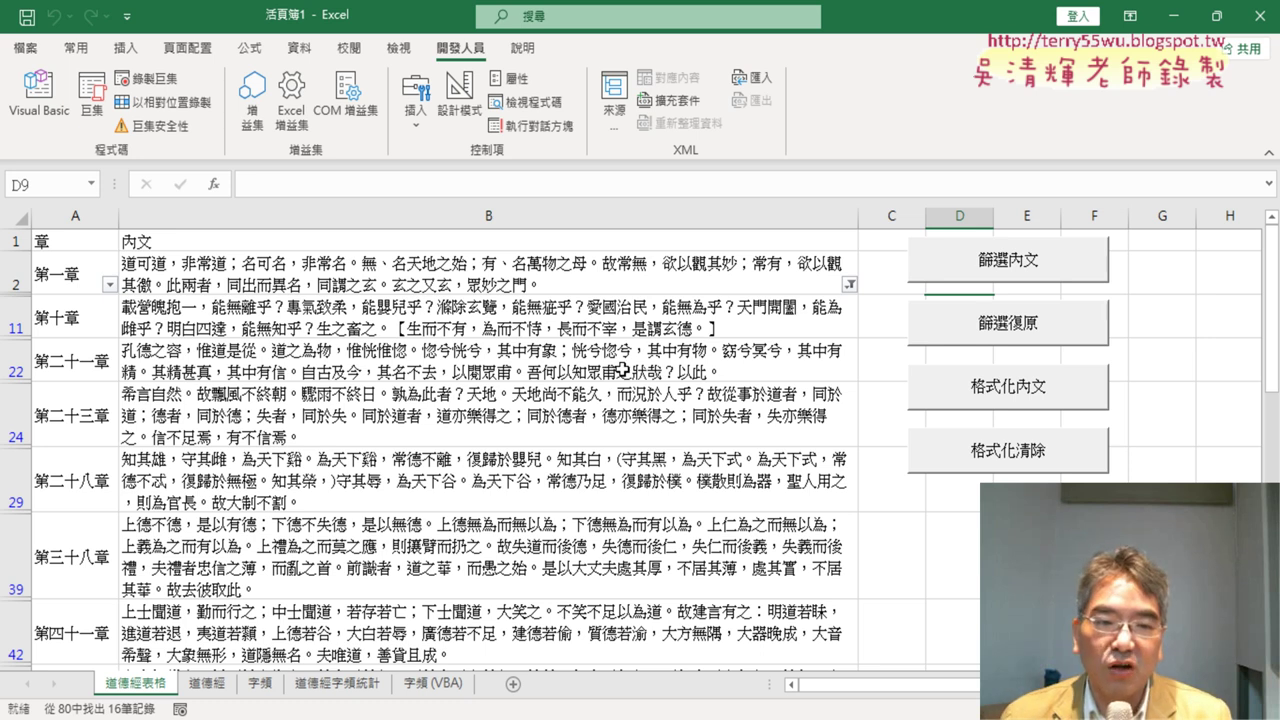
scroll(90, 285, "down", 1)
scroll(111, 302, "up", 1)
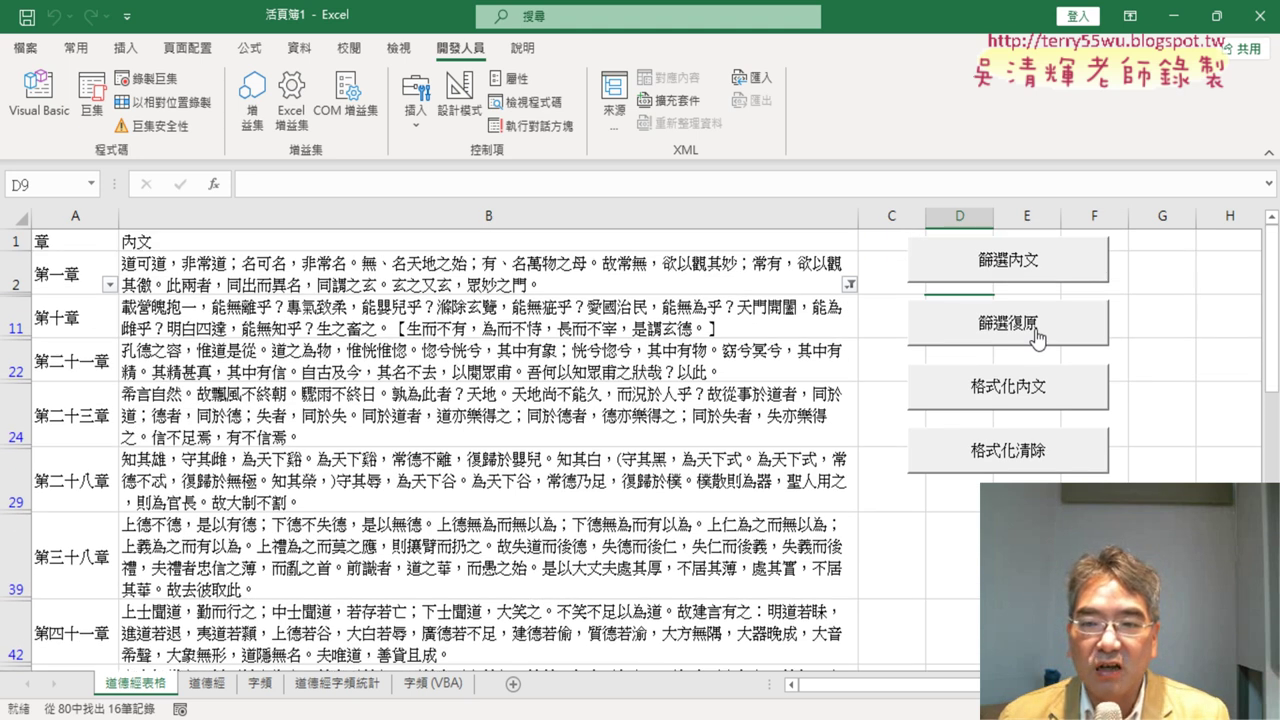
left_click(1036, 338)
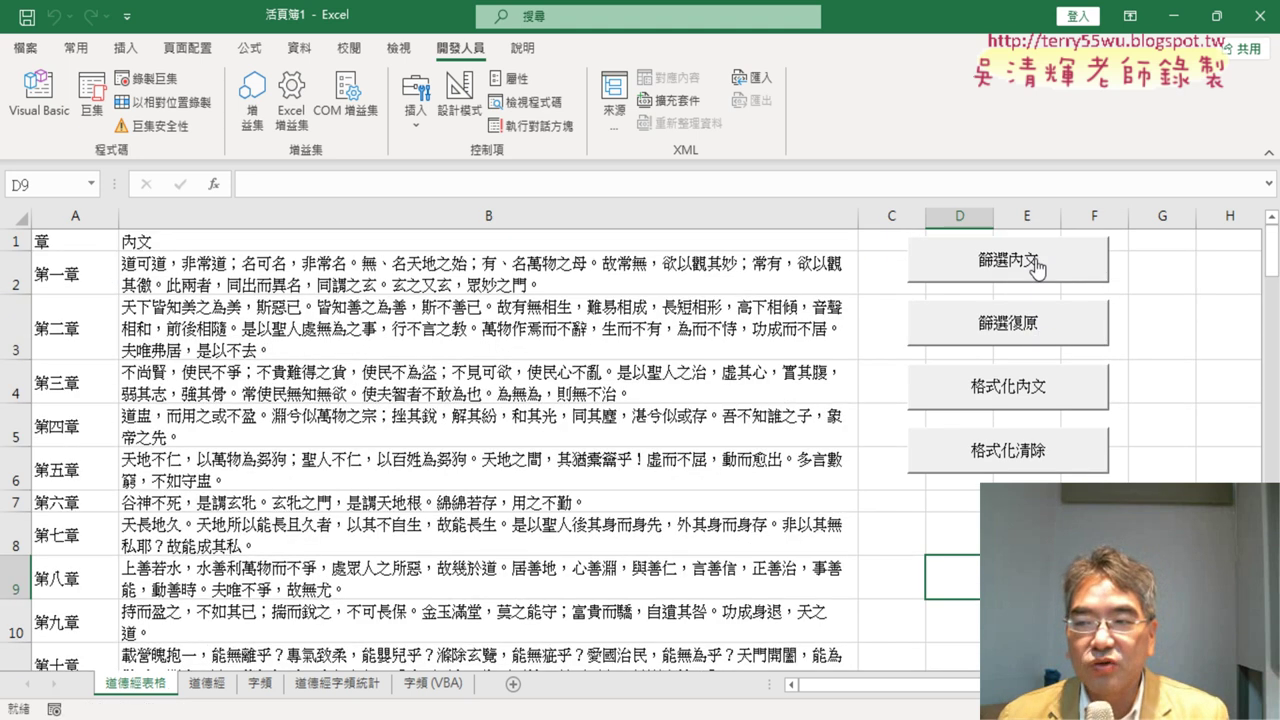
- Highlight chapters containing 德 in yellow via 格式化內文, then scroll to check the highlighted rows
left_click(1036, 402)
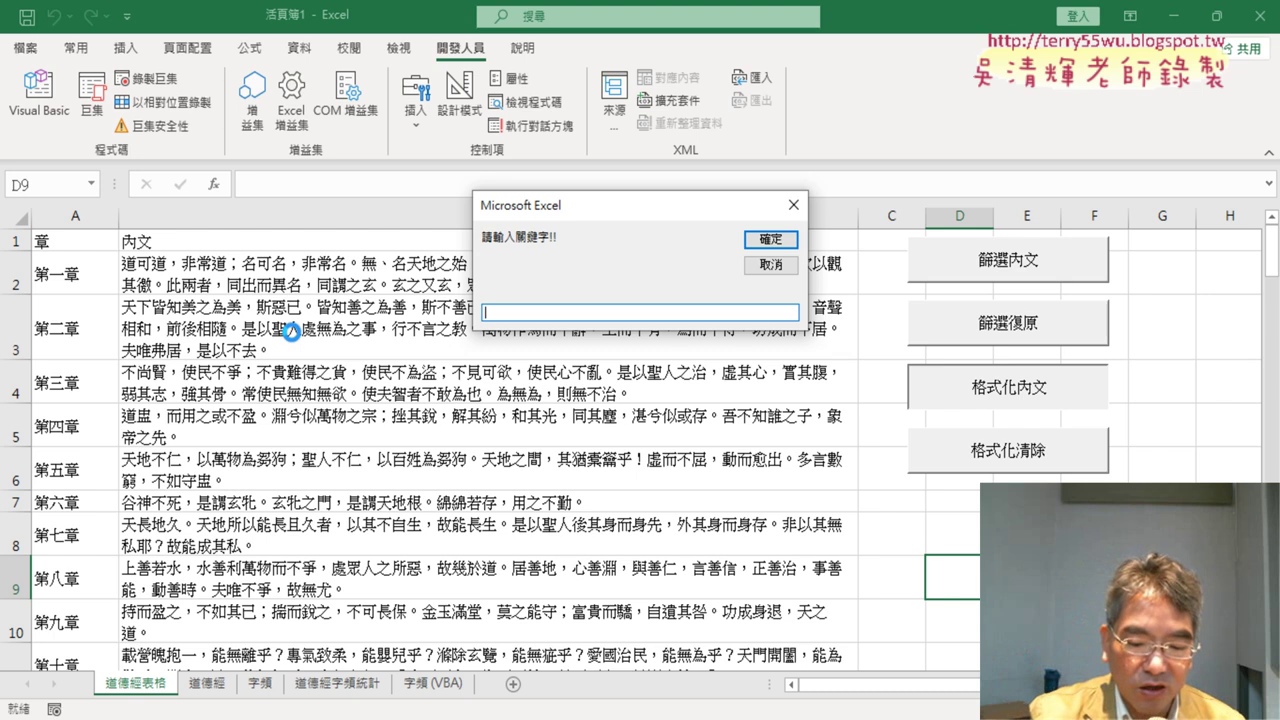
type("ㄉㄜˊ")
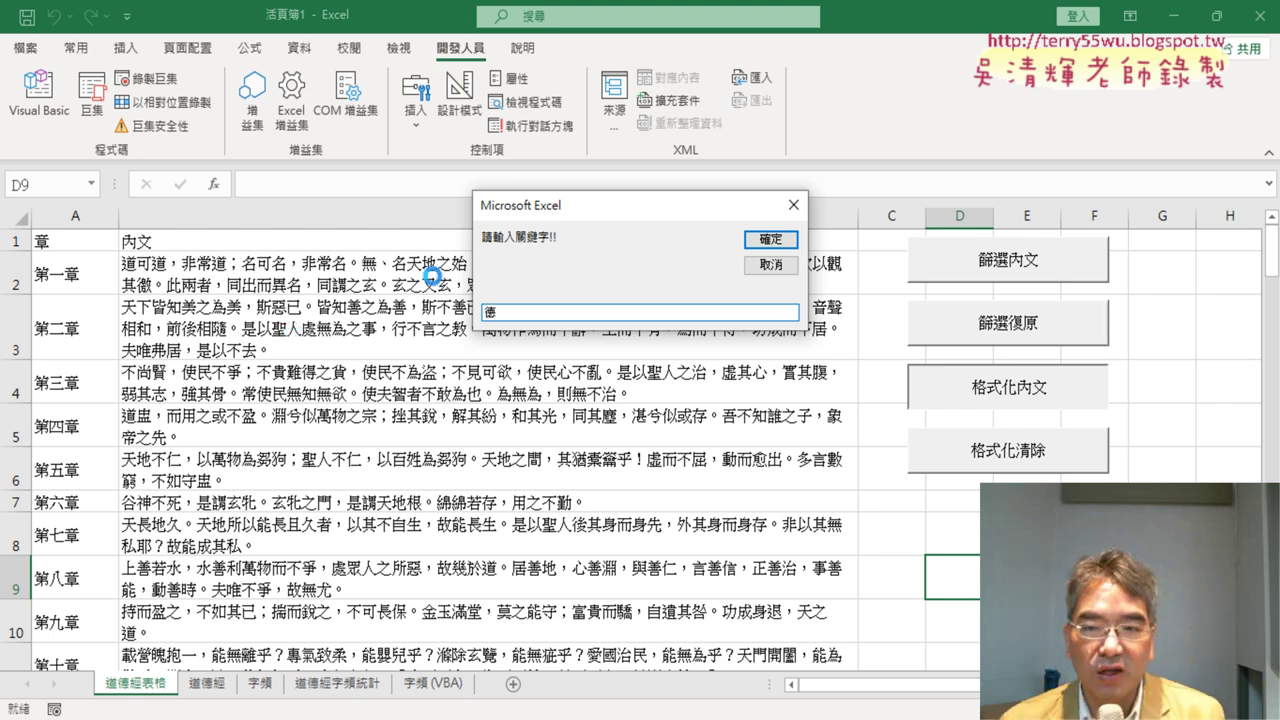
left_click(763, 248)
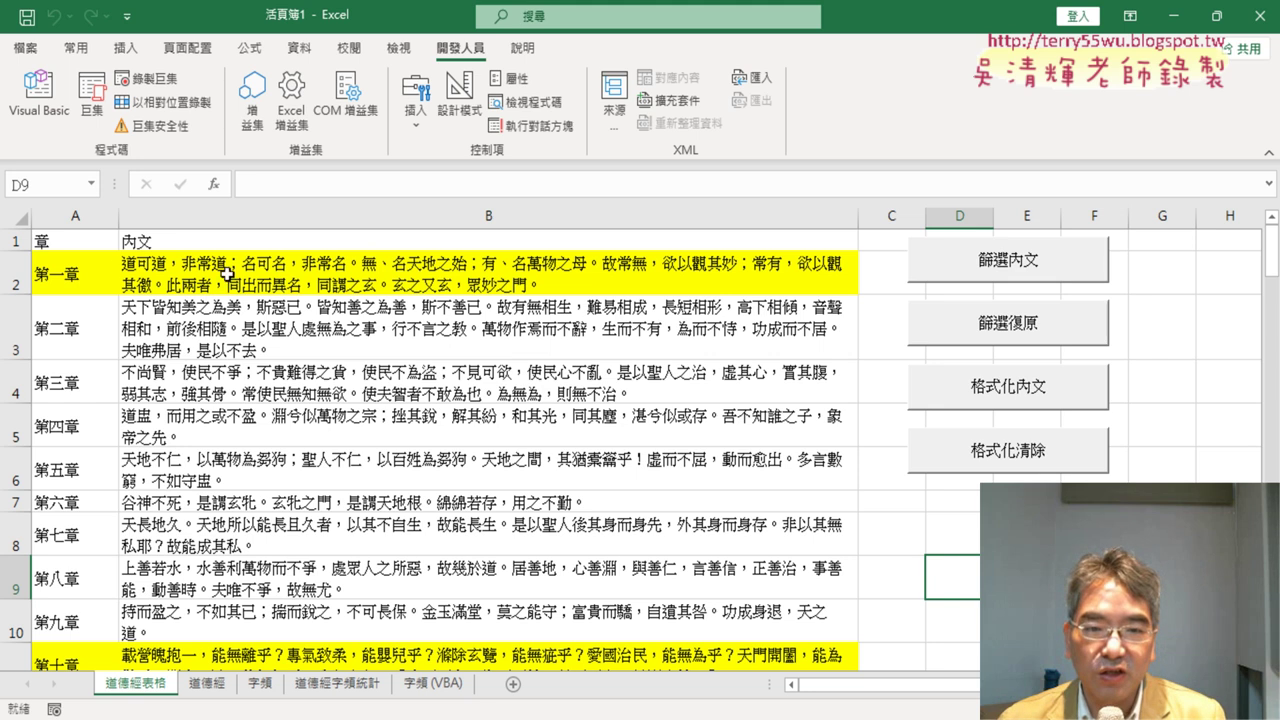
scroll(666, 398, "down", 3)
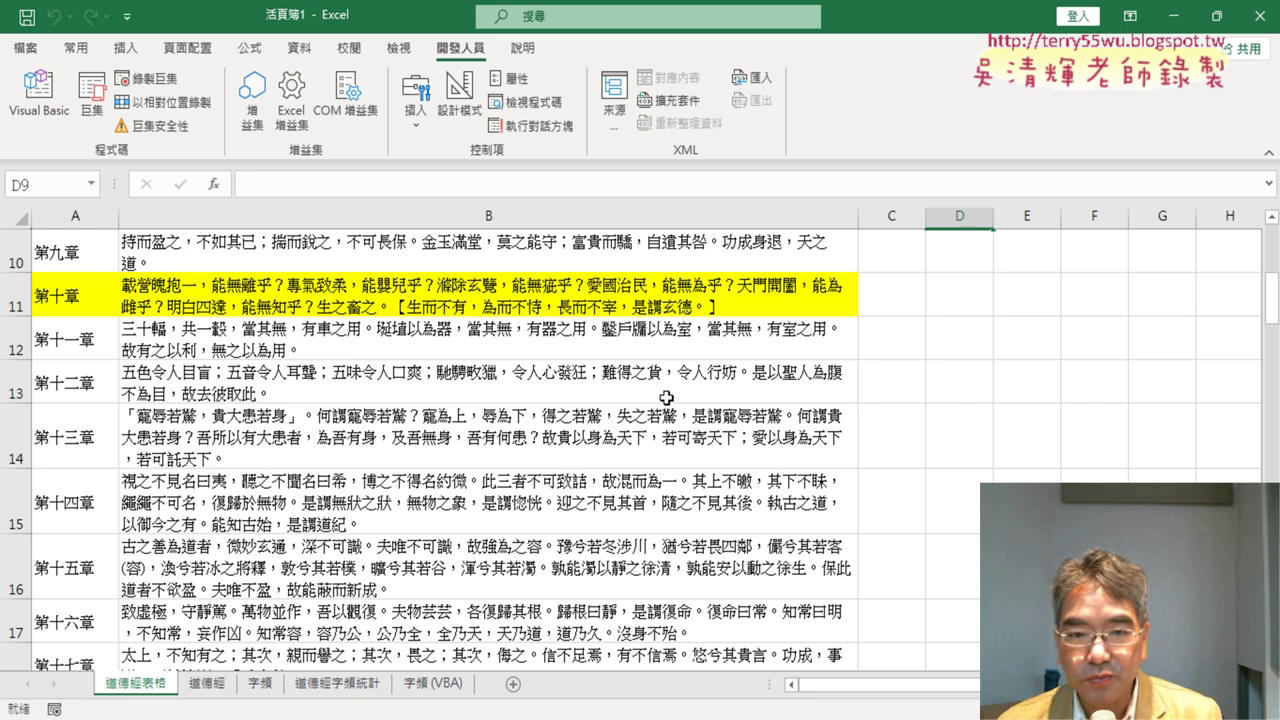
scroll(686, 308, "up", 3)
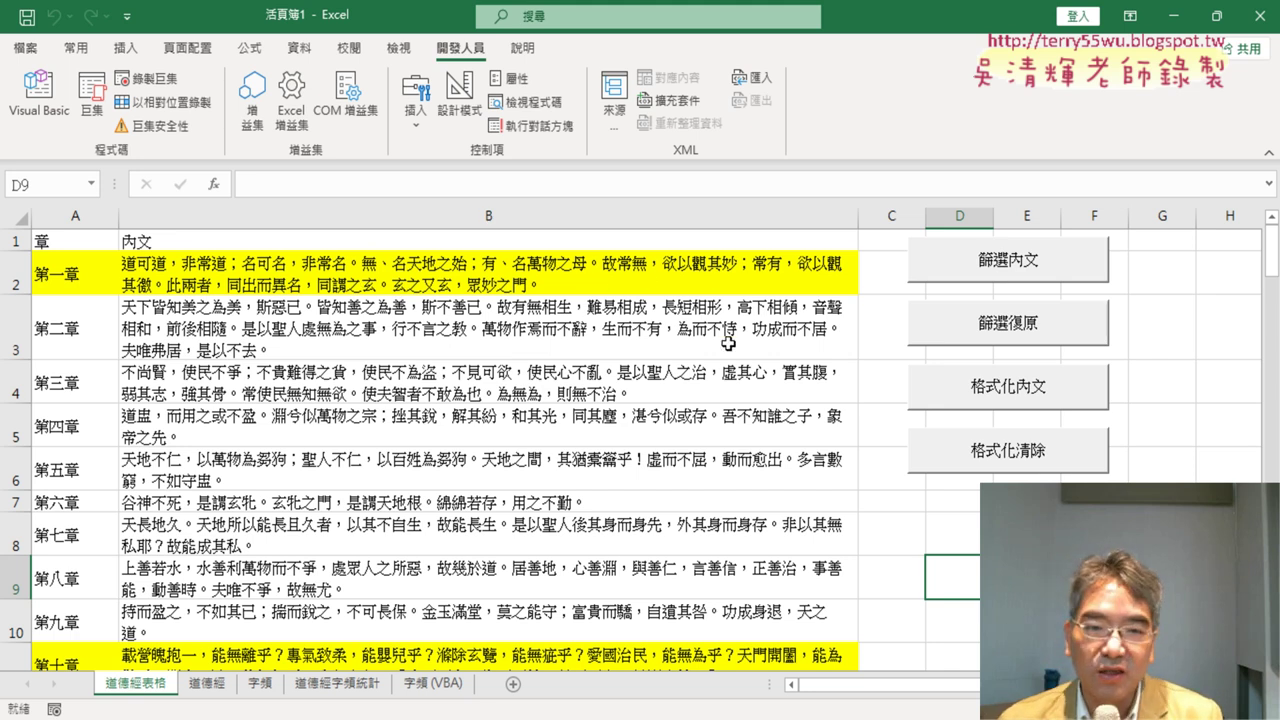
scroll(728, 343, "down", 3)
scroll(728, 343, "down", 2)
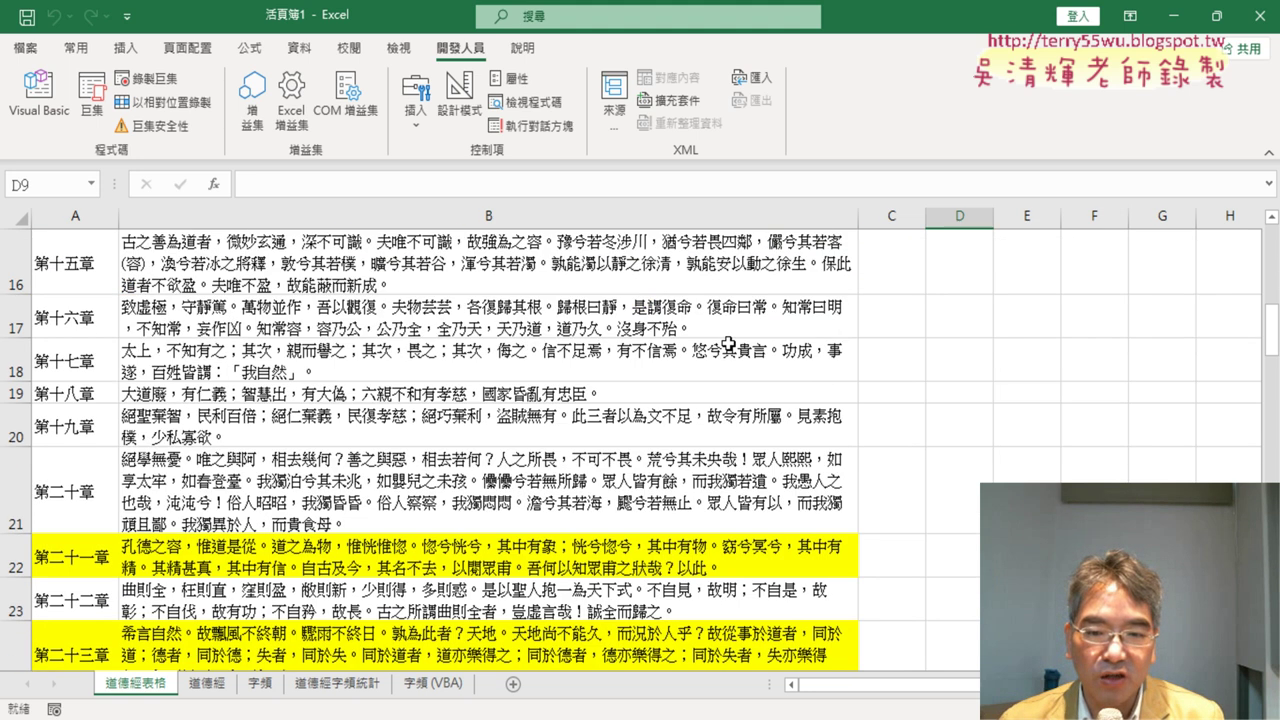
scroll(700, 380, "down", 1)
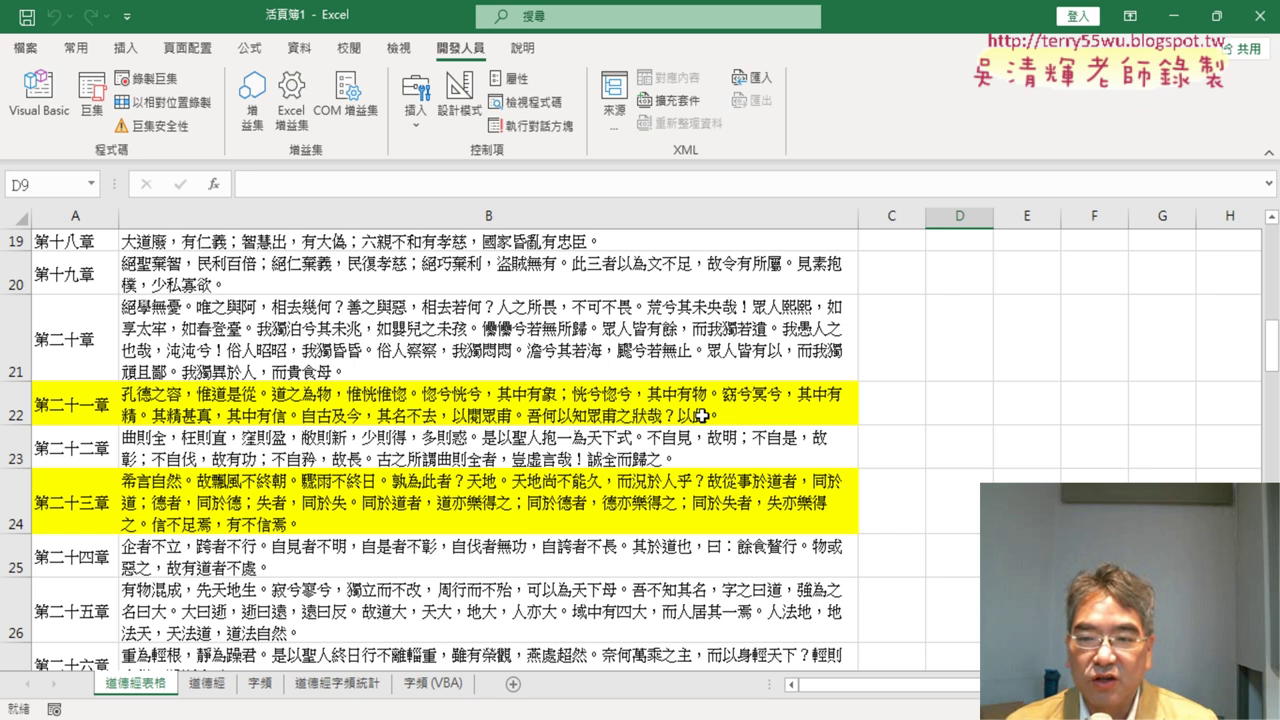
scroll(703, 415, "up", 3)
scroll(703, 415, "up", 3)
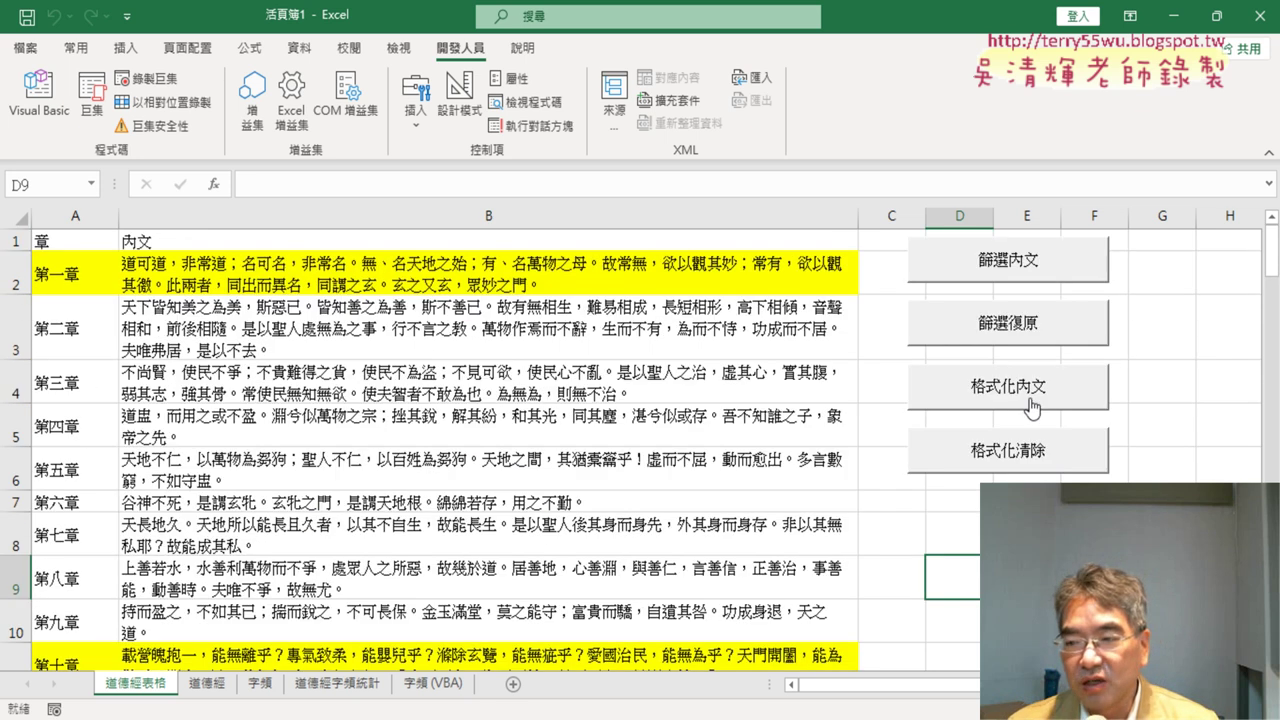
- Clear the yellow fill with 格式化清除 and arrange the VBA editor beside the sheet, selecting AutoFilter in 篩選復原
left_click(1038, 458)
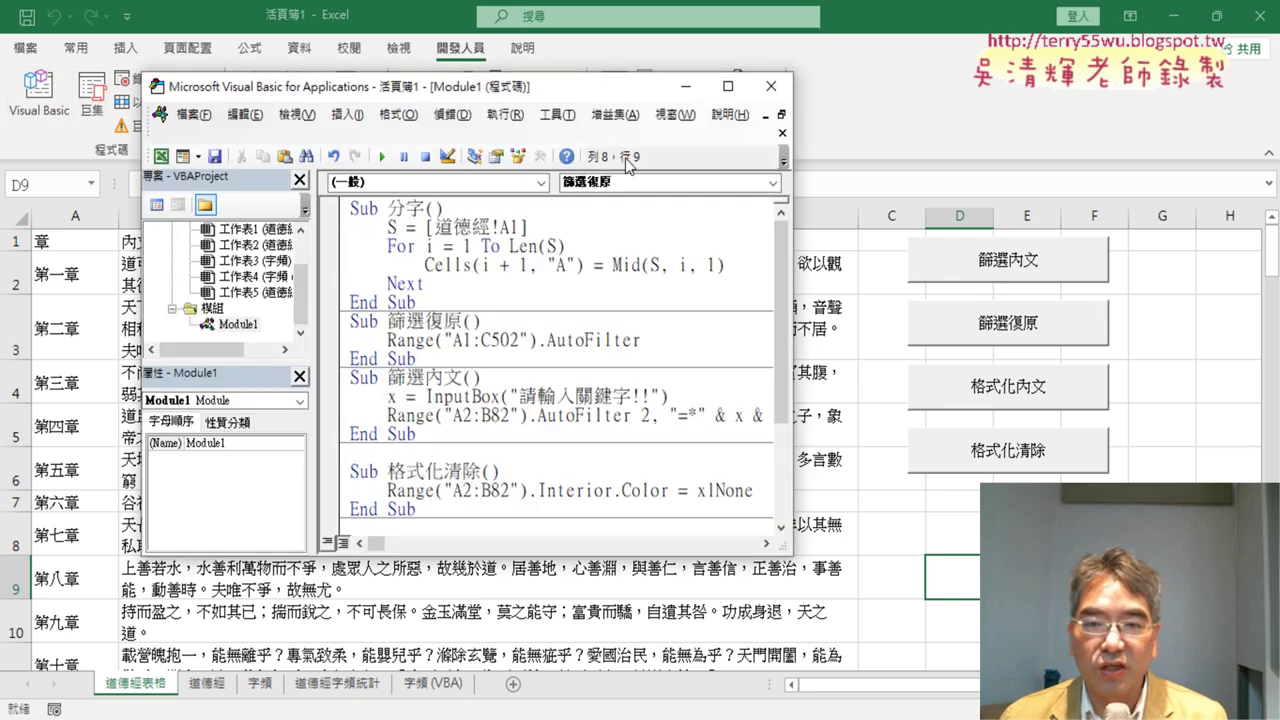
left_click_drag(616, 88, 1025, 72)
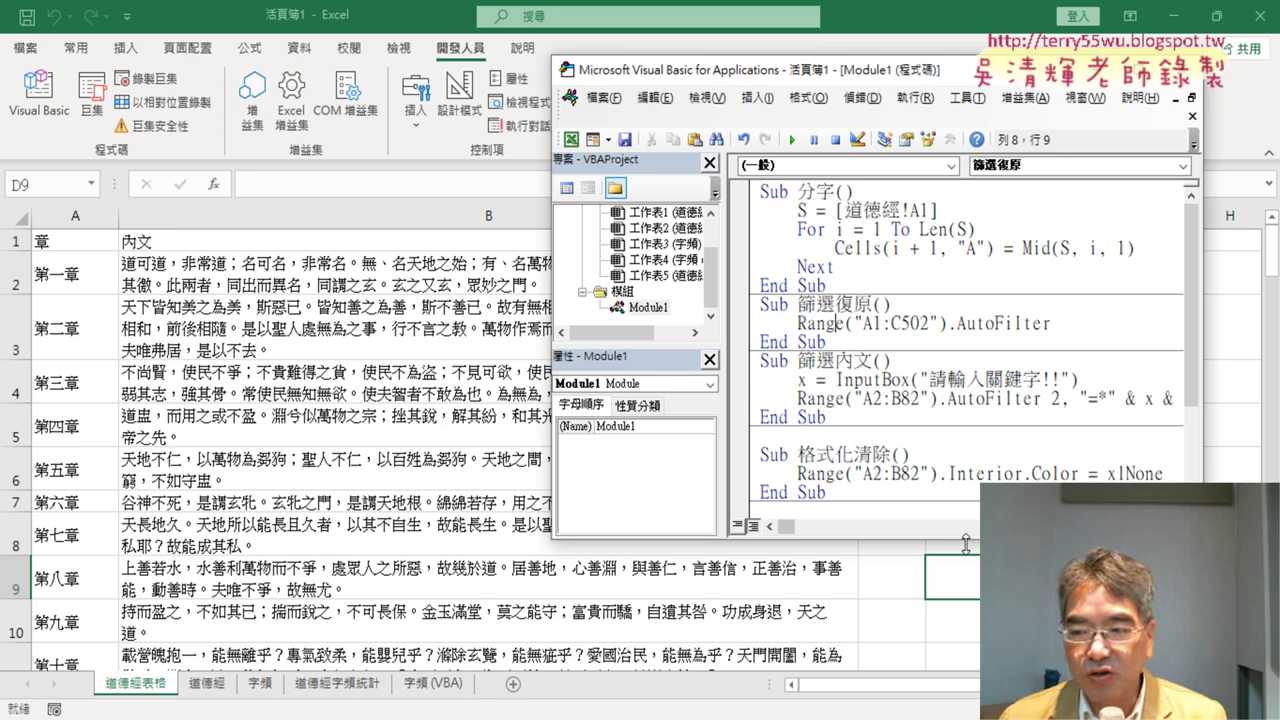
left_click_drag(968, 543, 968, 630)
left_click_drag(800, 70, 320, 57)
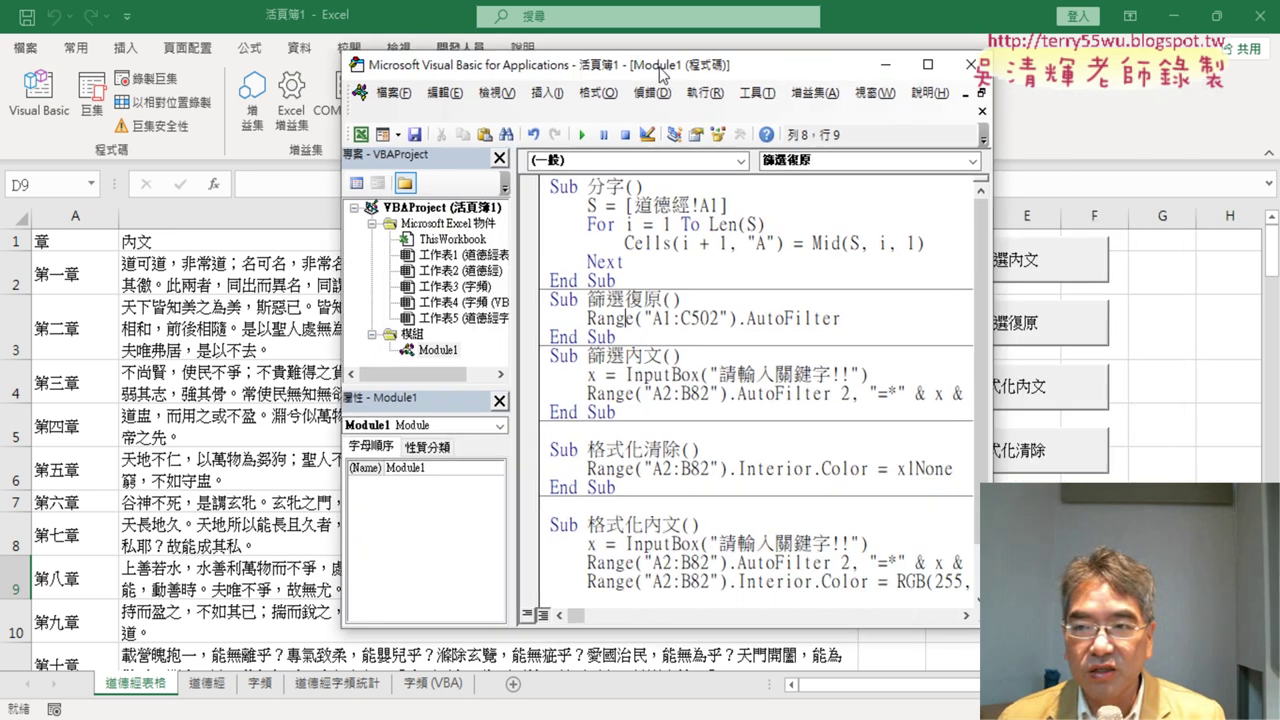
left_click_drag(721, 271, 878, 272)
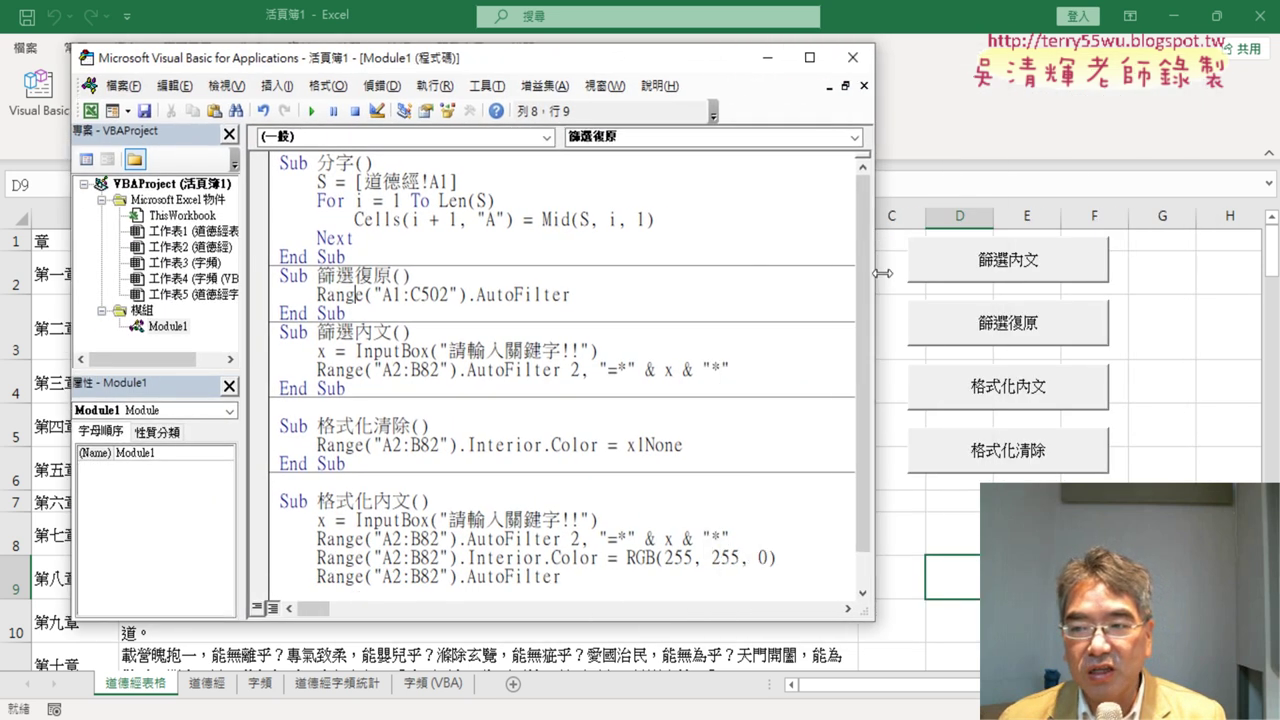
left_click_drag(570, 295, 467, 298)
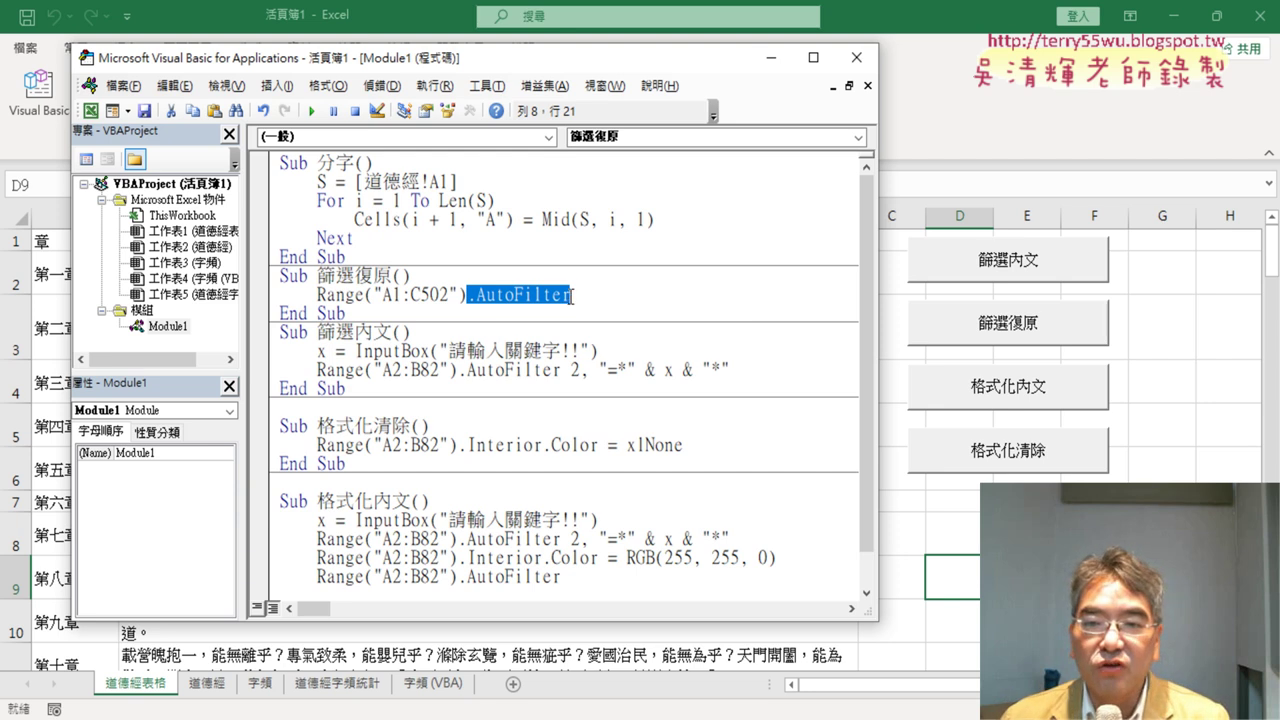
mouse_move(548, 61)
left_mouse_down()
mouse_move(587, 142)
mouse_move(594, 197)
left_mouse_up()
- Turn on the Data tab Filter, dismiss the warning, and switch the header filter arrows off
left_click(302, 52)
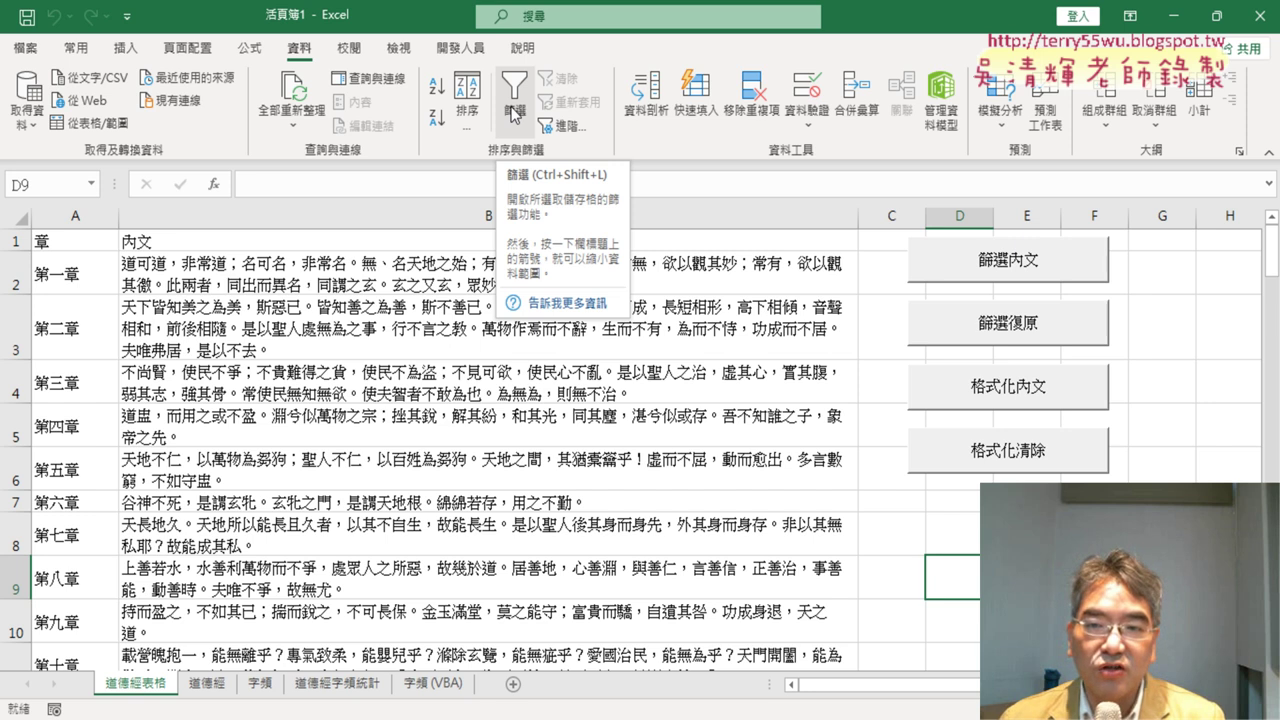
left_click(513, 113)
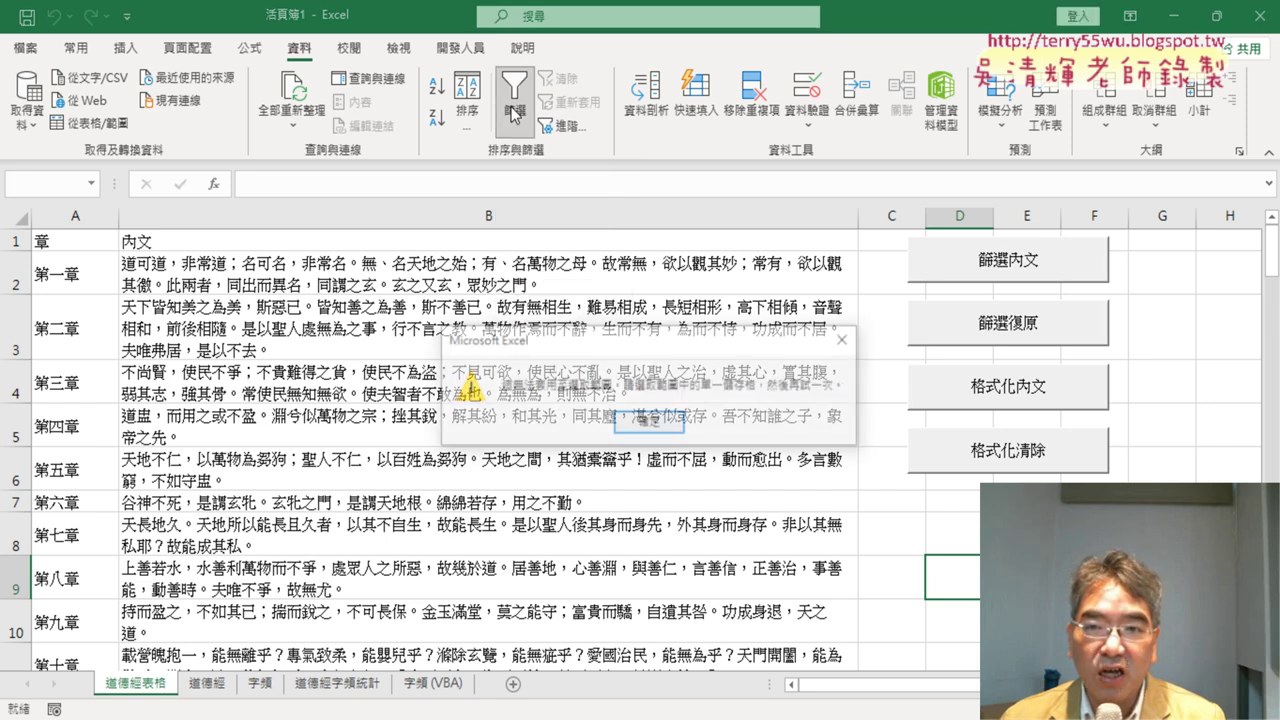
left_click(650, 427)
left_click(540, 274)
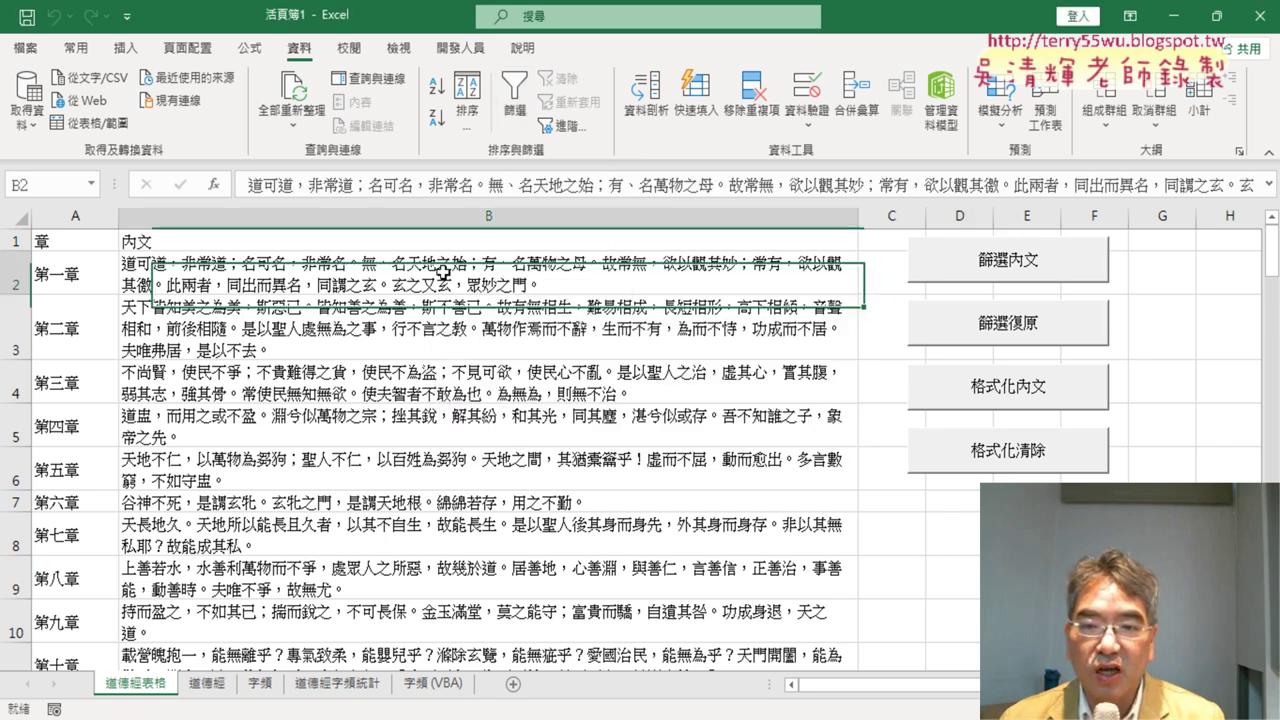
left_click(513, 108)
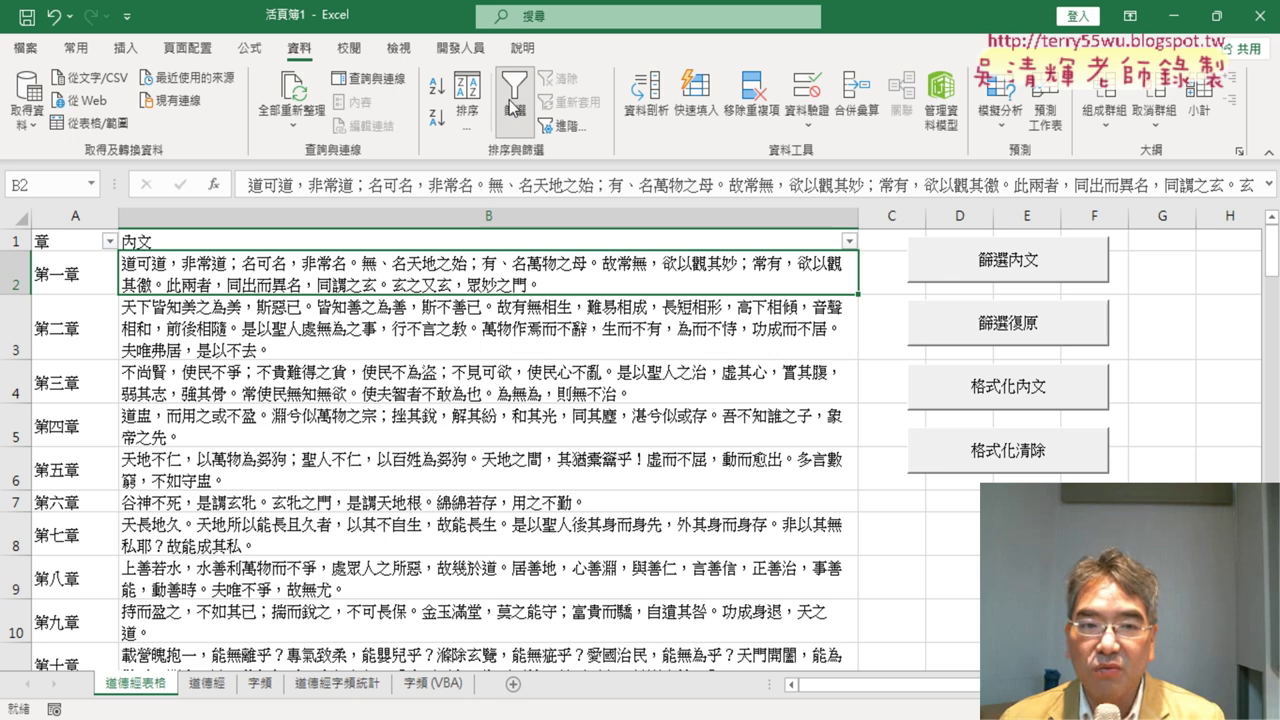
left_click(513, 108)
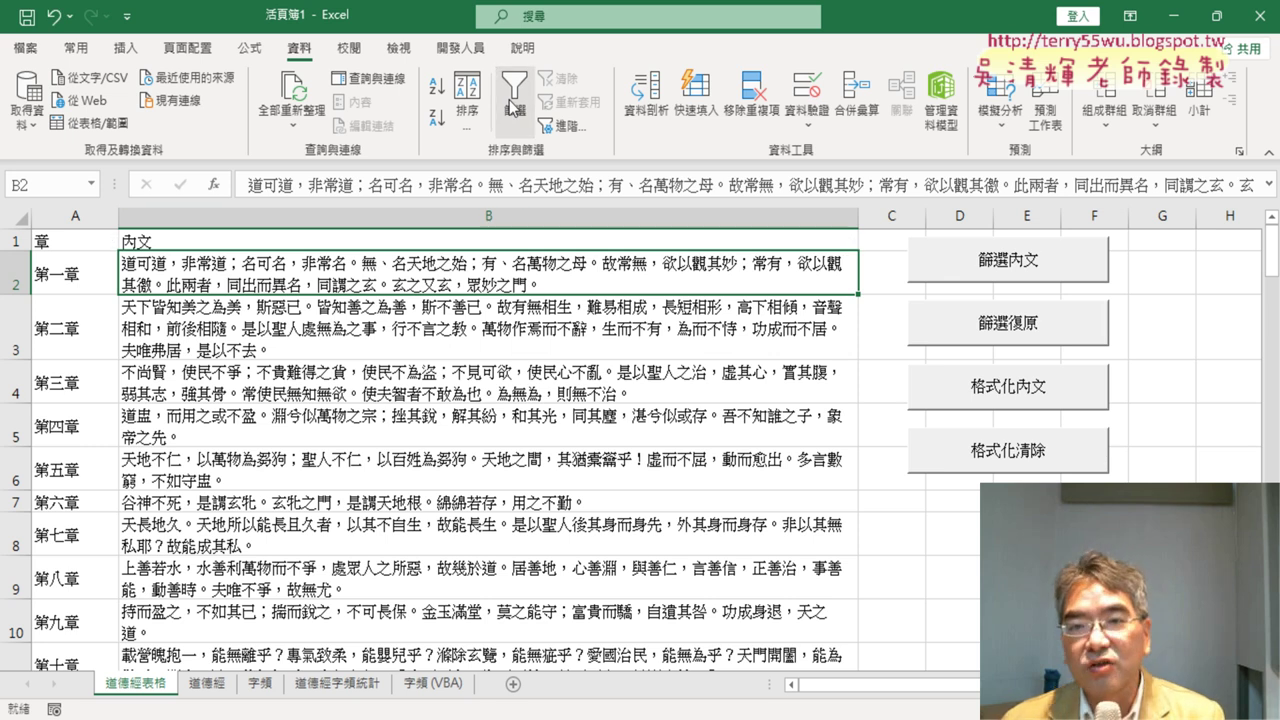
- Toggle the header filter on and off again and use the 篩選復原 button to remove filtering
left_click(523, 238)
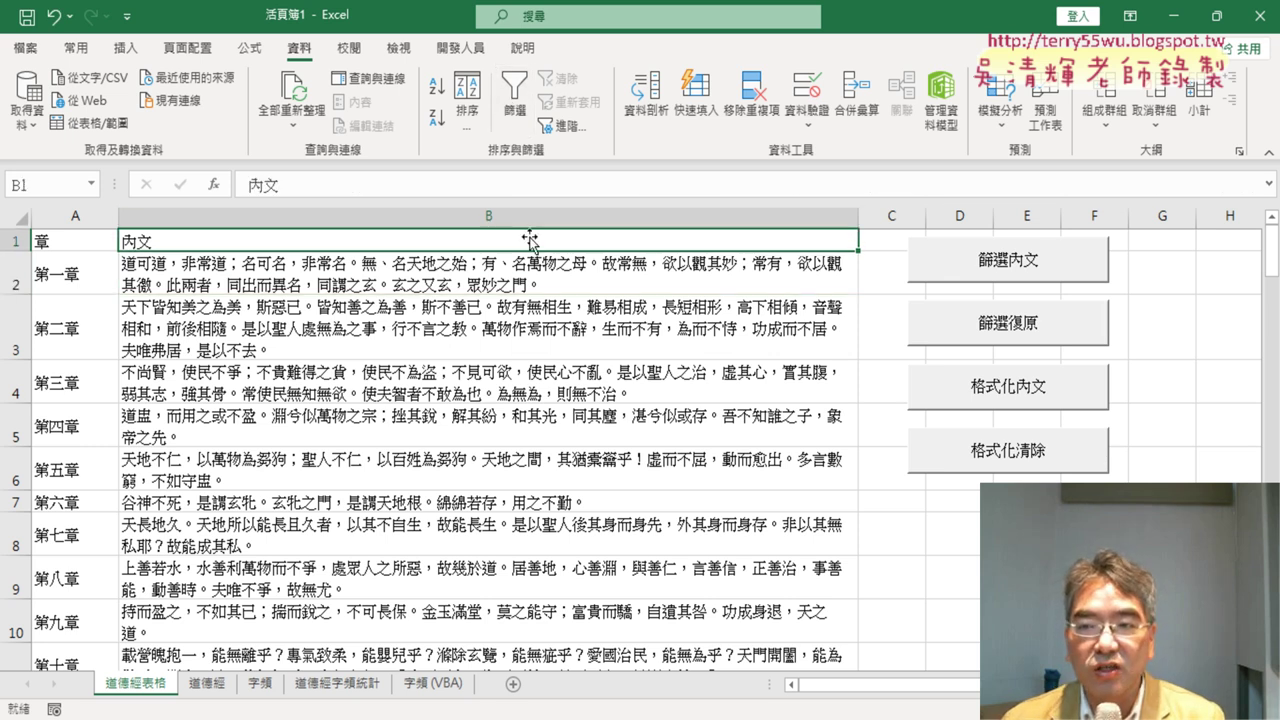
left_click(511, 120)
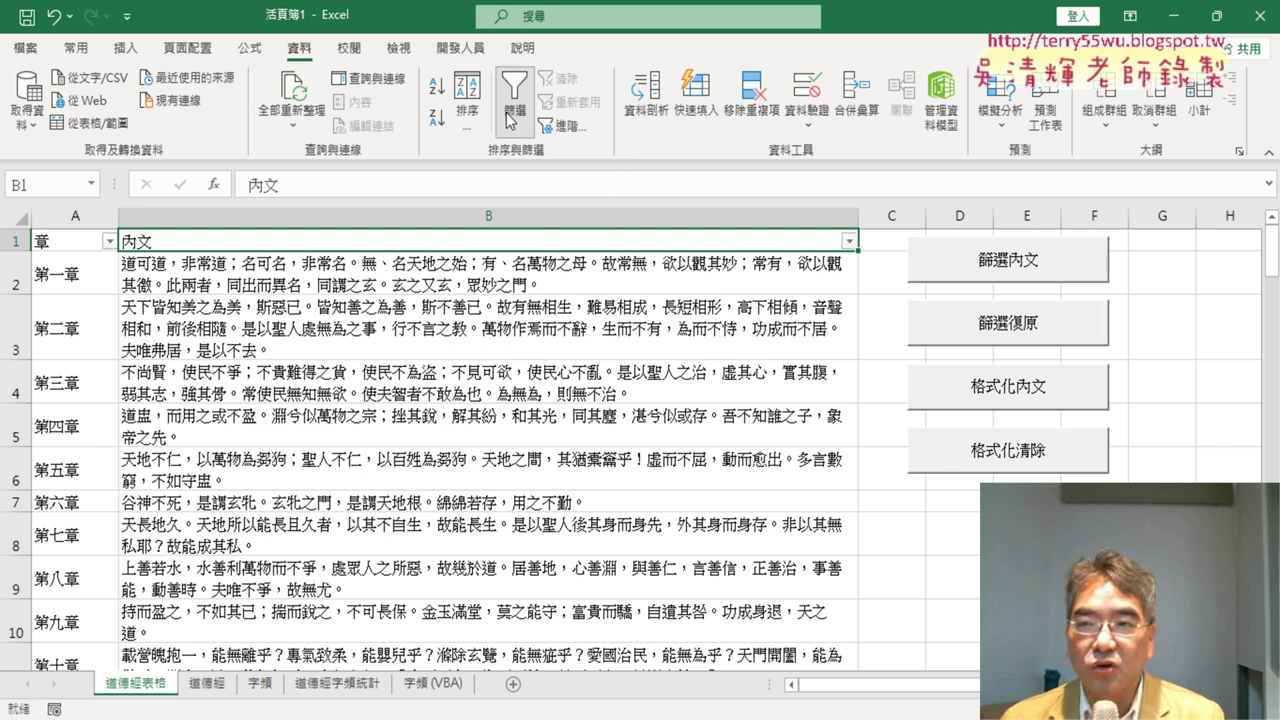
left_click(511, 120)
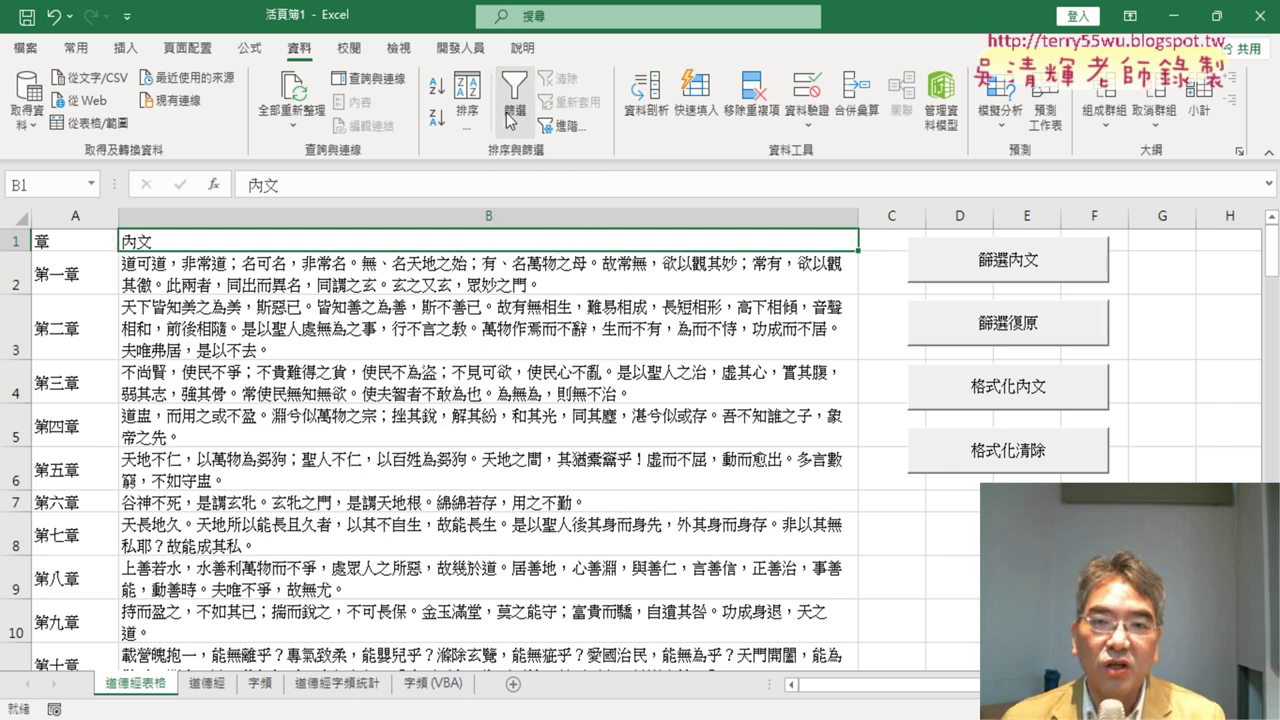
left_click(1075, 333)
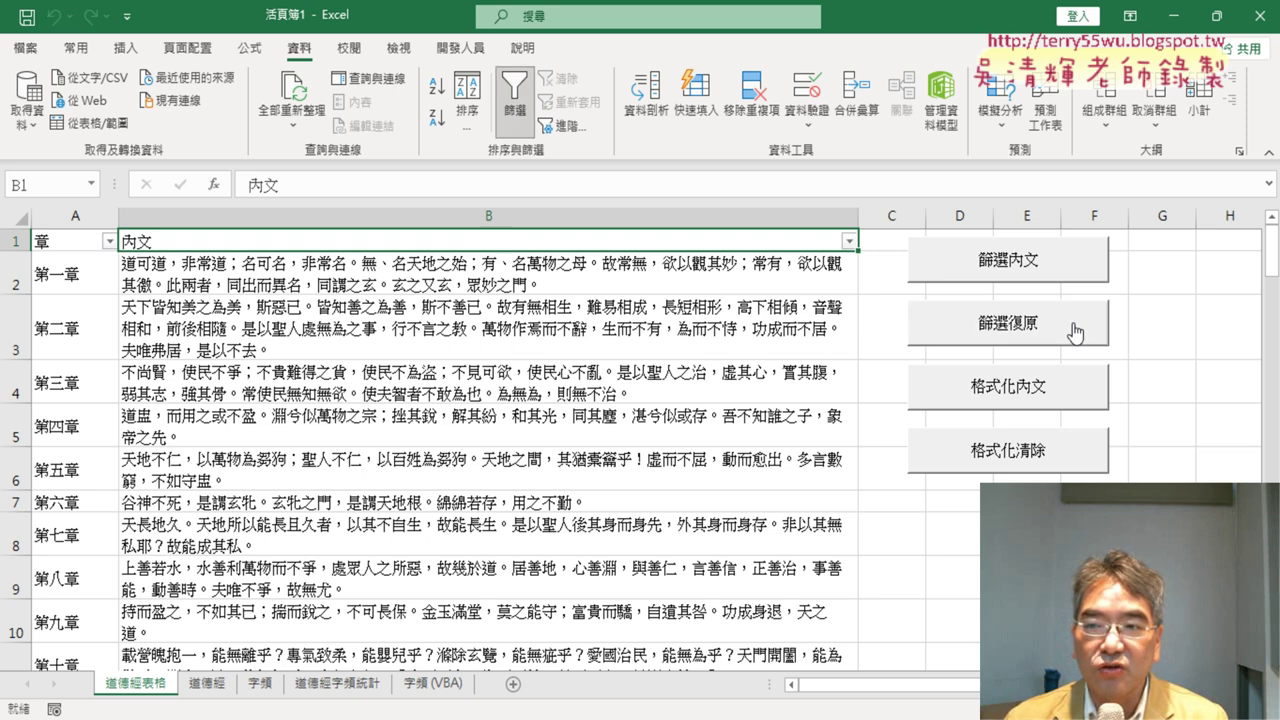
left_click(1075, 333)
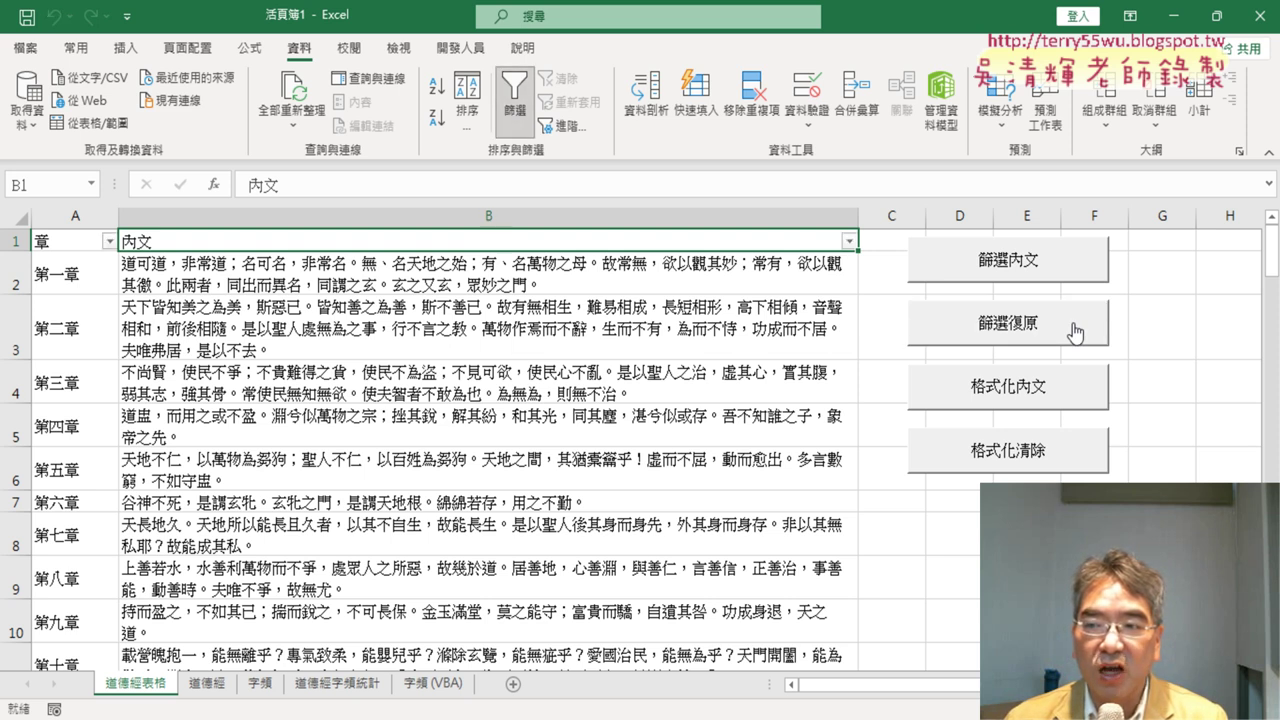
left_click(1075, 333)
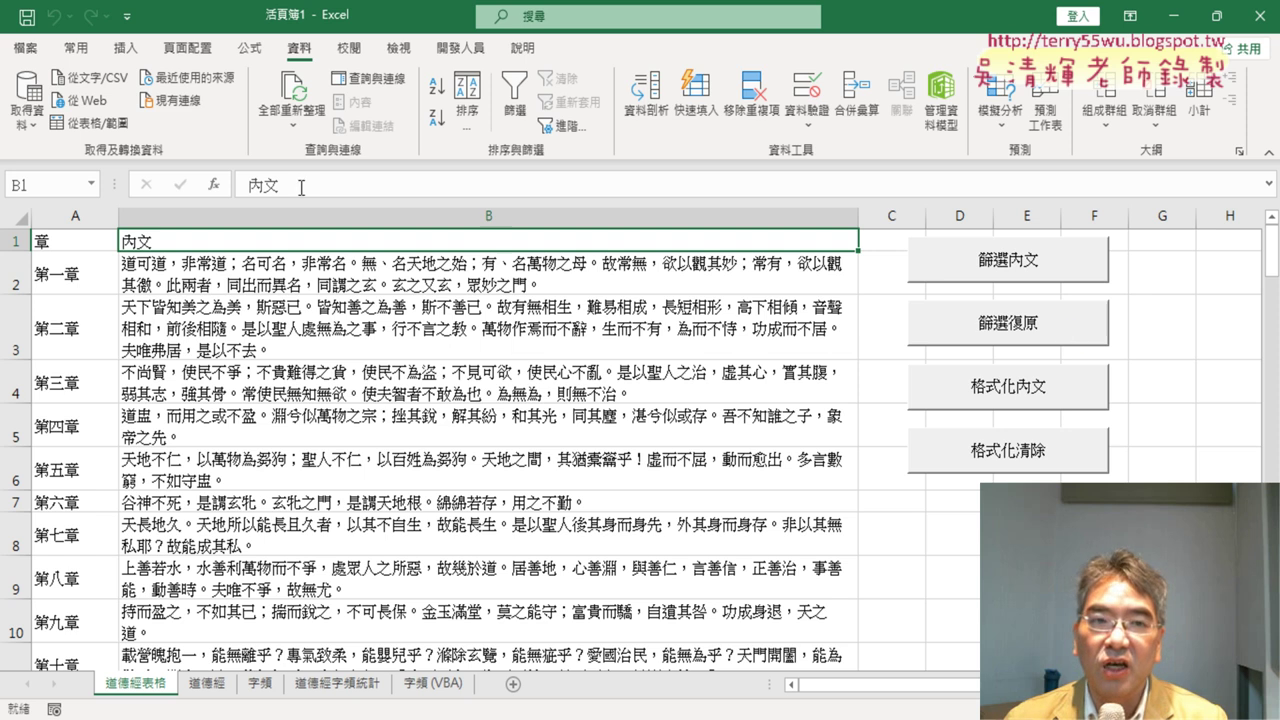
left_click(456, 50)
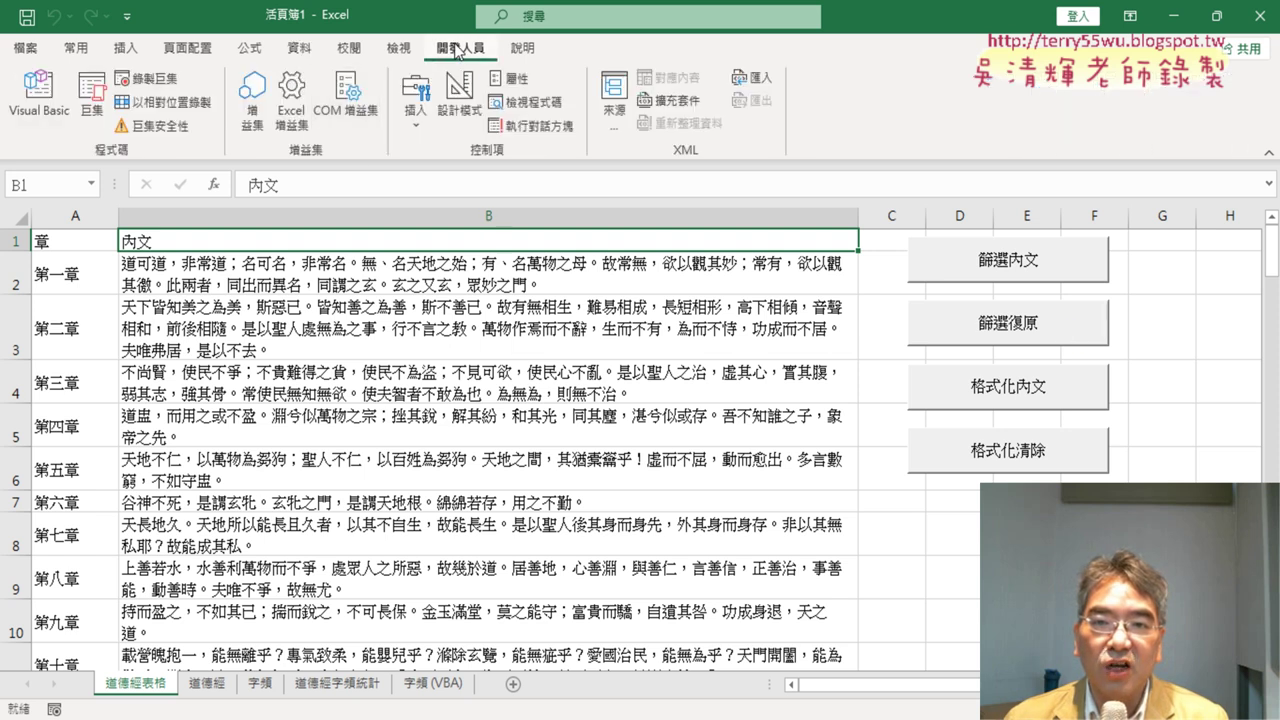
- Locate Range("A1:C502") in 篩選復原 and find the table's last row, 82, with Ctrl+Down
left_click(38, 95)
left_click_drag(443, 186, 330, 57)
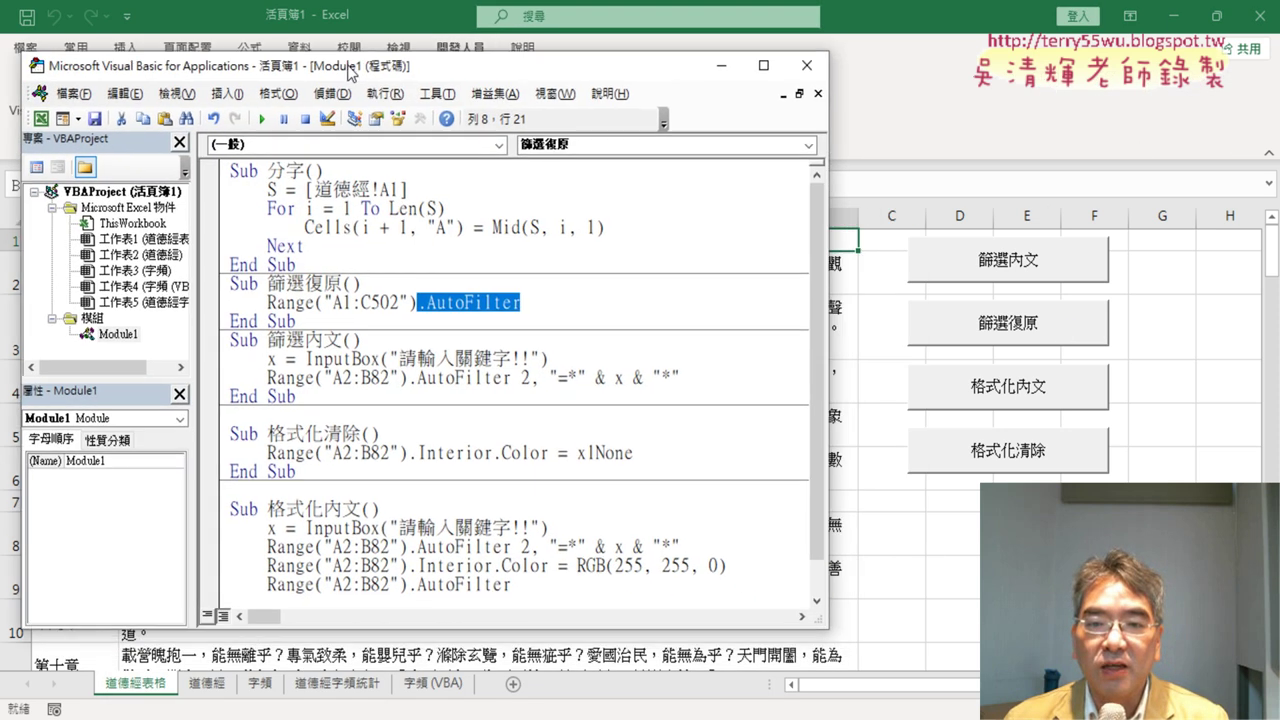
left_click_drag(249, 294, 397, 292)
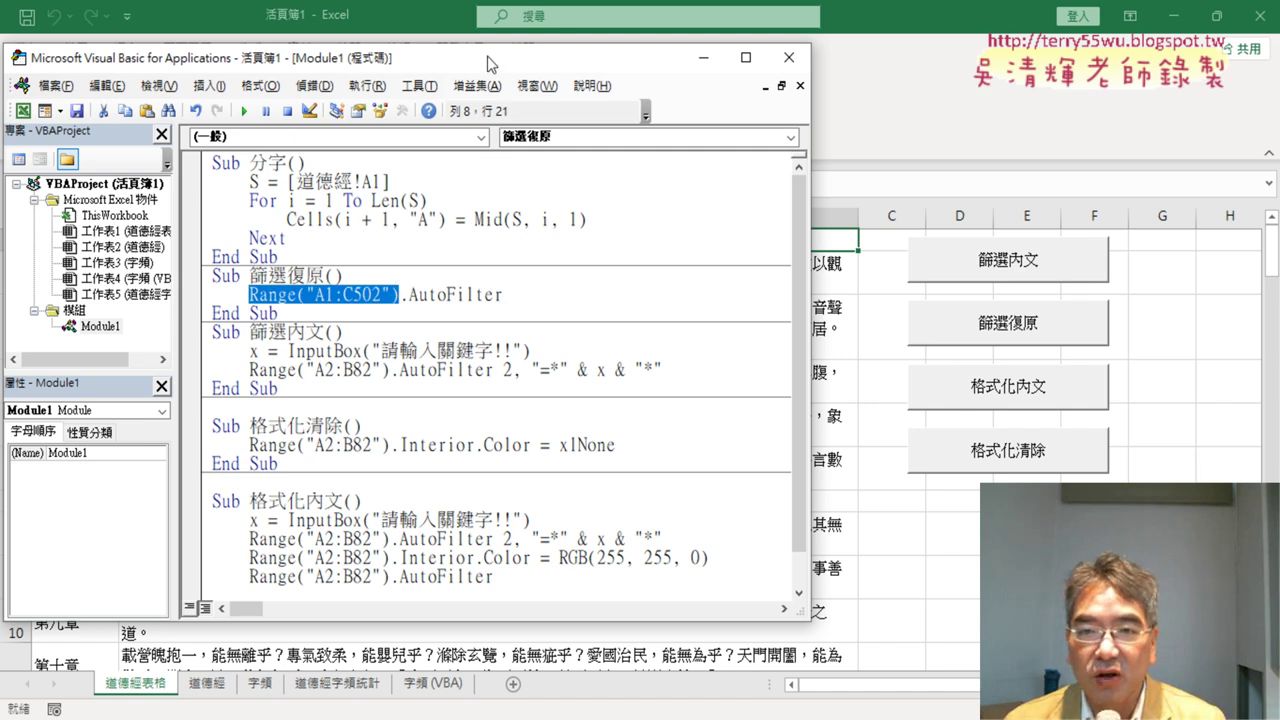
mouse_move(488, 58)
left_mouse_down()
mouse_move(636, 359)
mouse_move(606, 157)
left_mouse_up()
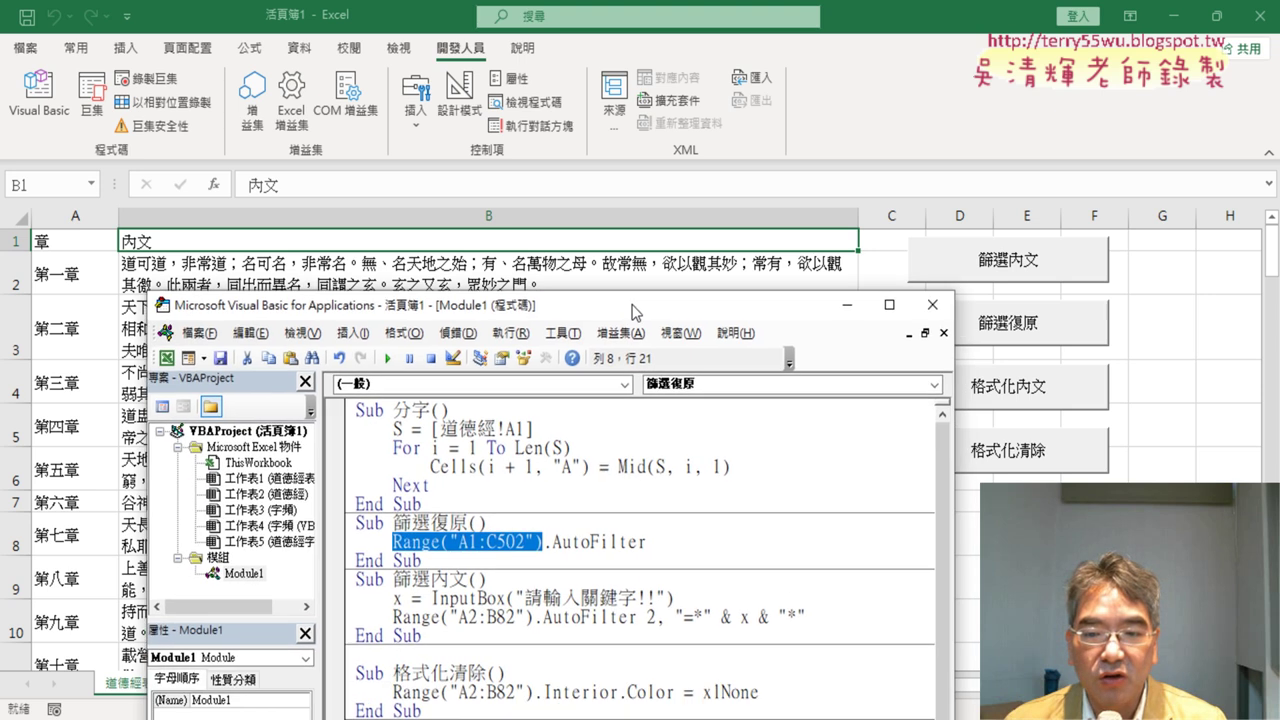
left_click(64, 247)
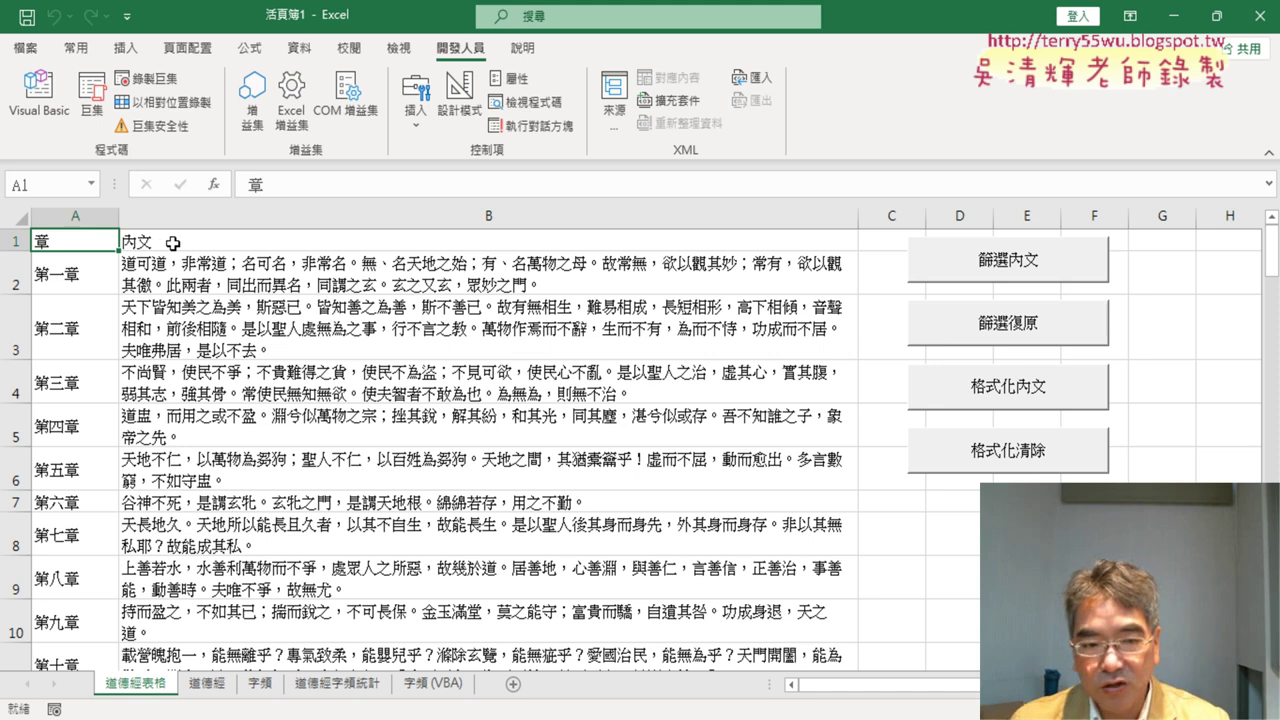
key("ctrl+Down")
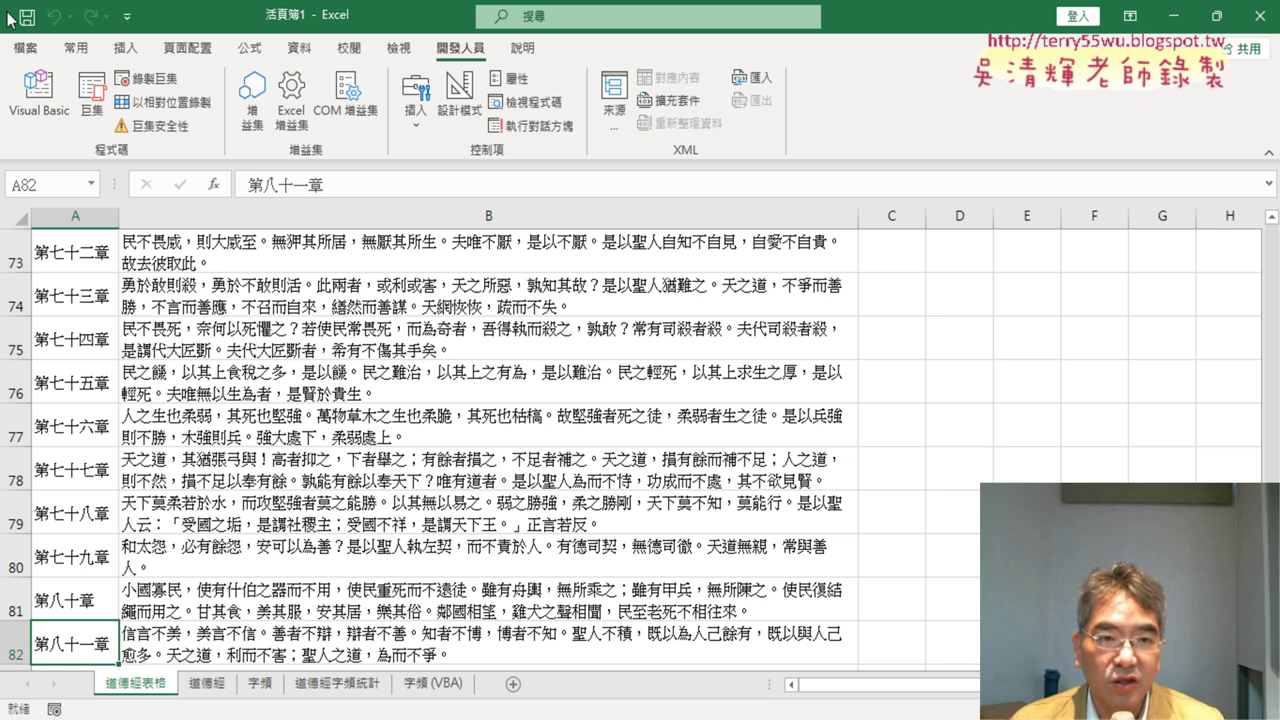
- Change the 篩選復原 range to A1:B82, then return to the top of the worksheet
left_click(41, 103)
left_click_drag(461, 387, 498, 378)
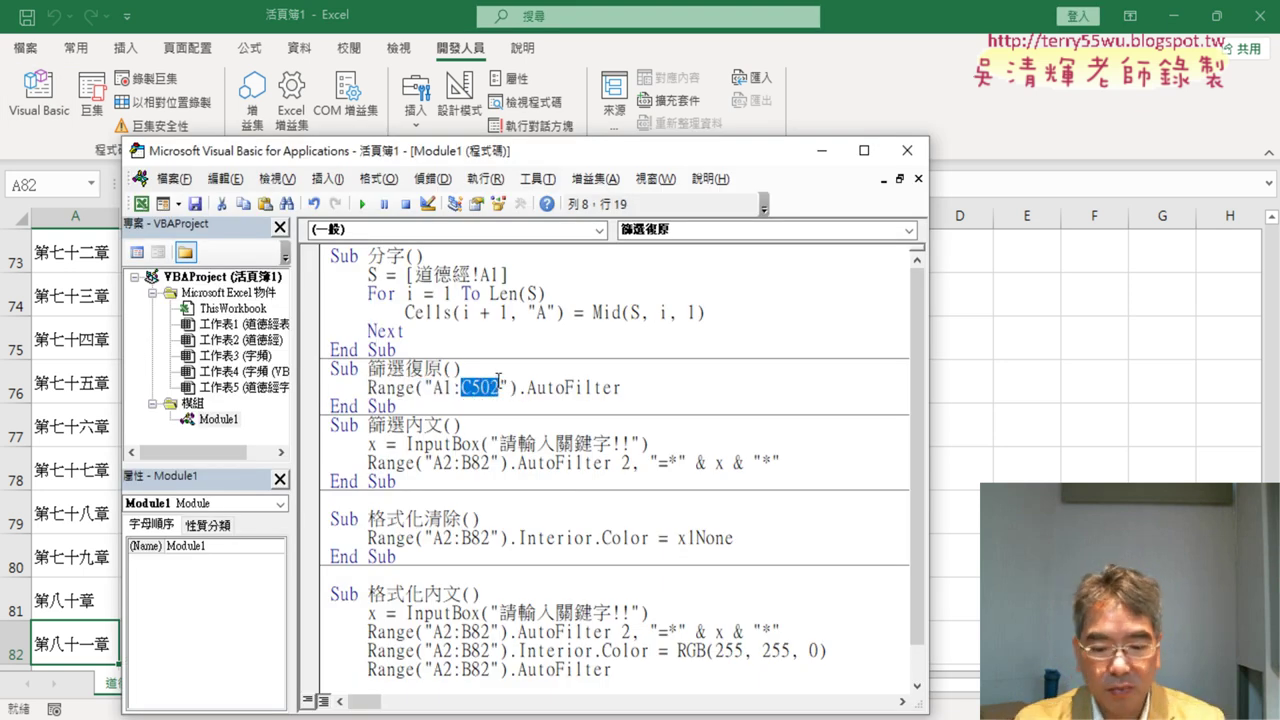
type("B82")
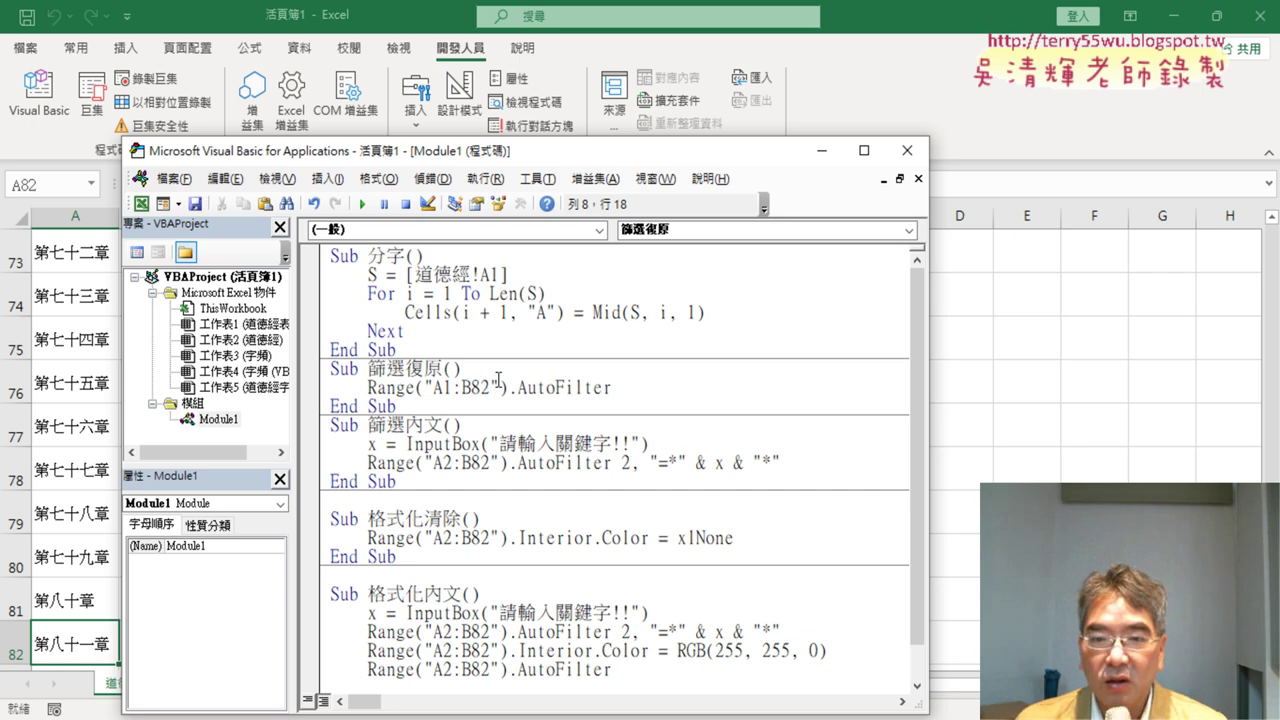
left_click_drag(612, 388, 508, 389)
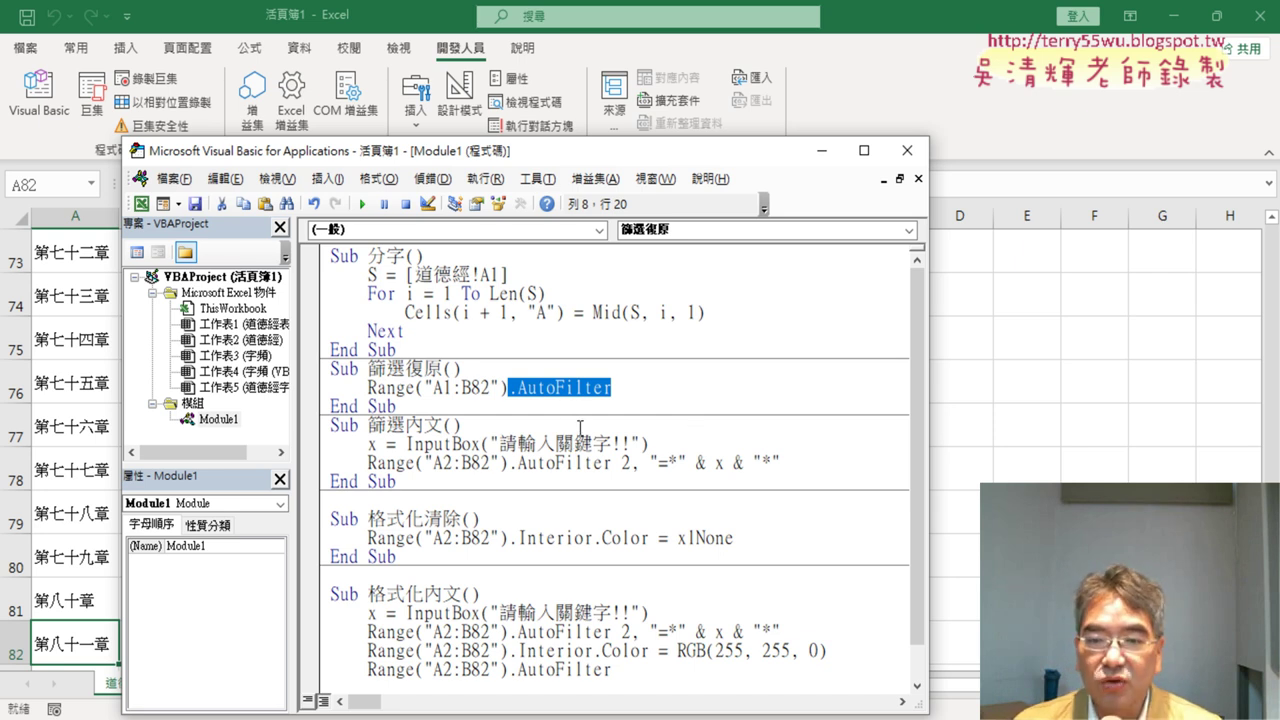
left_click(1014, 413)
scroll(1014, 413, "up", 10)
scroll(1014, 413, "up", 5)
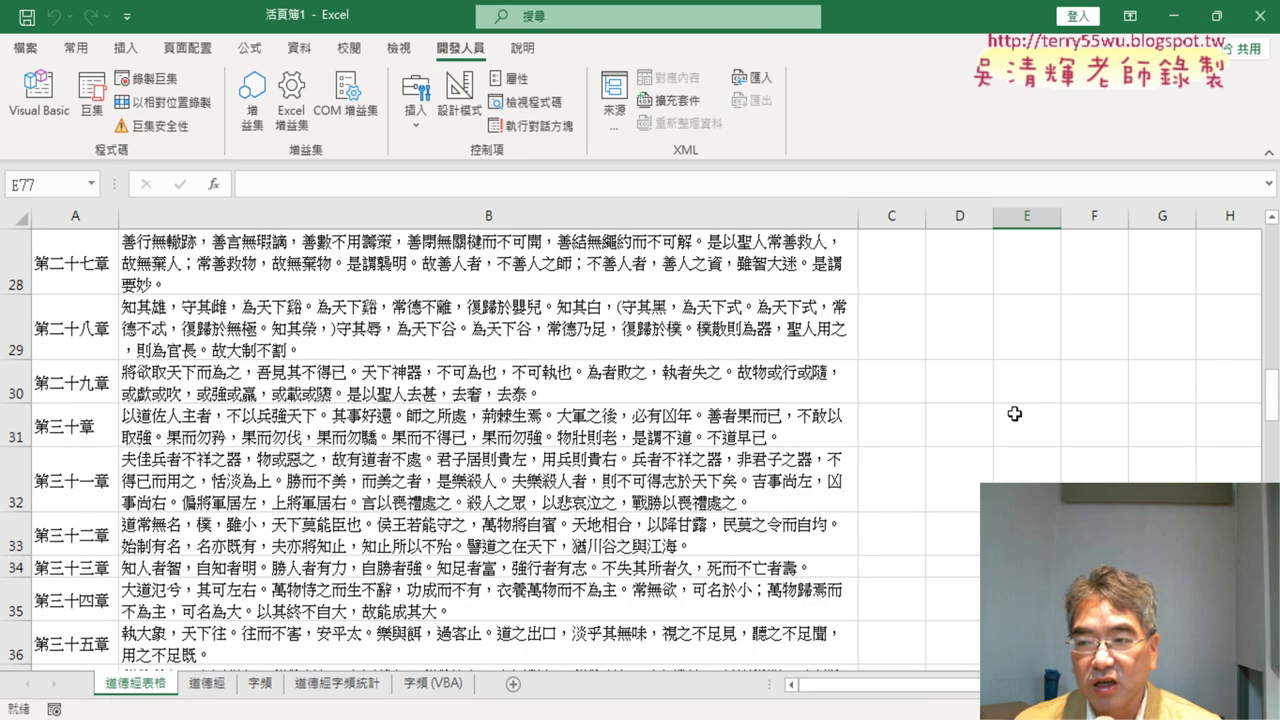
scroll(1014, 413, "up", 9)
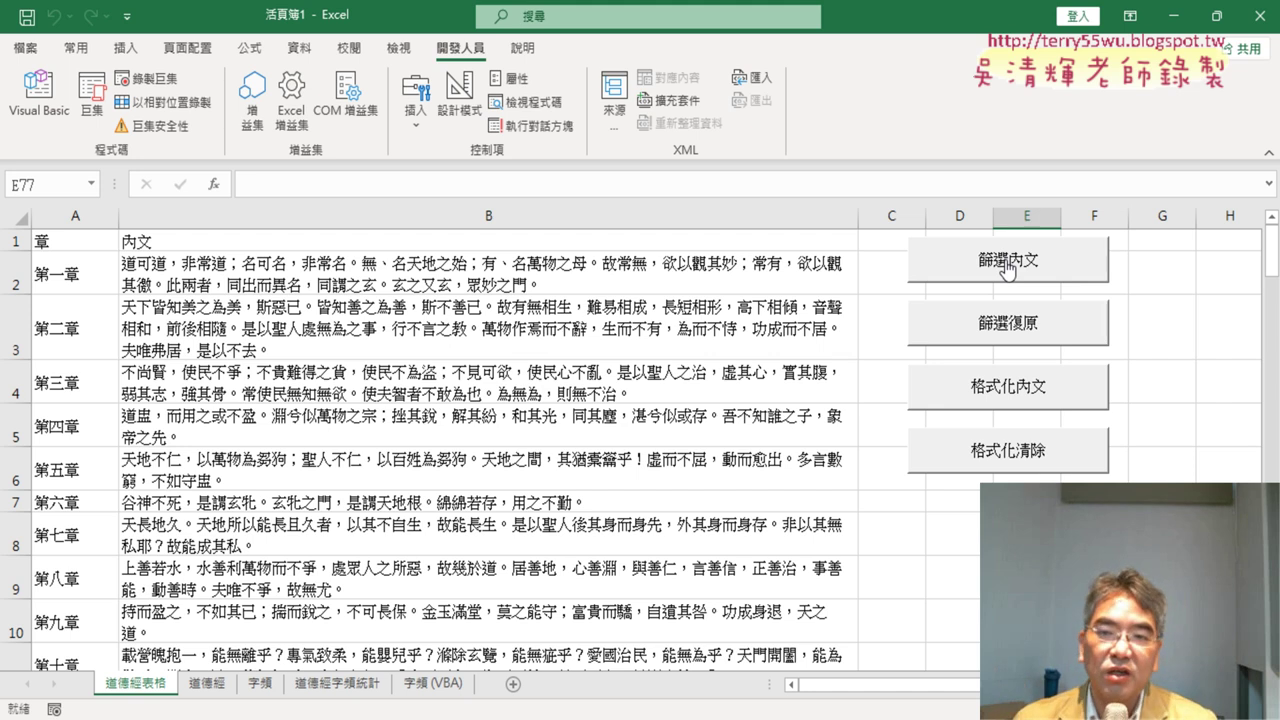
- In the 篩選內文 macro, go over the InputBox prompt, the variable x, Range("A2:B82") and field 2
left_click(38, 92)
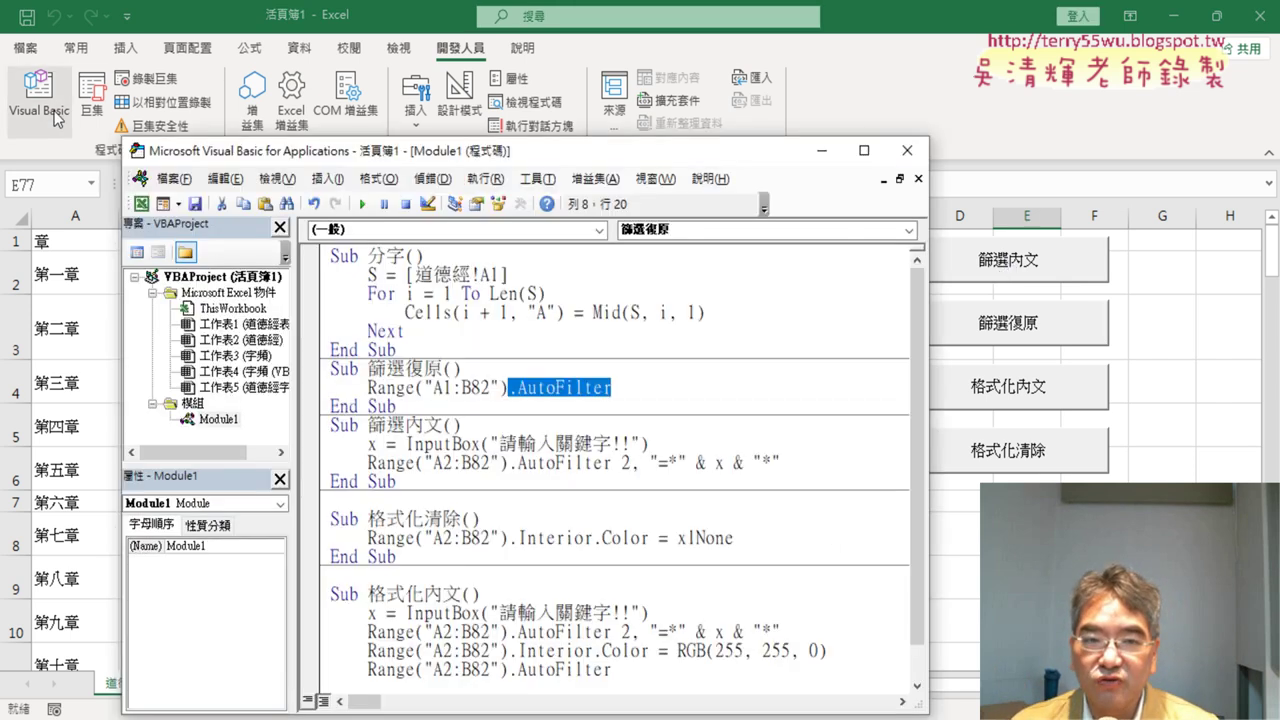
left_click_drag(404, 443, 482, 443)
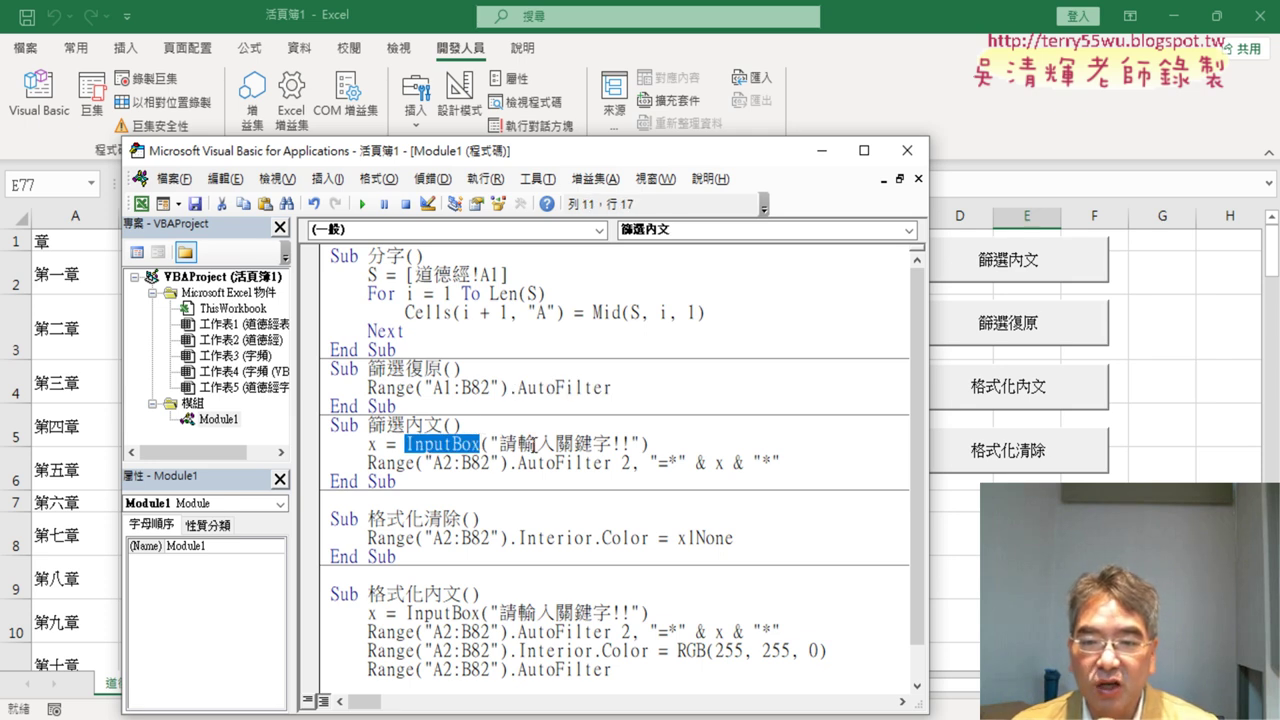
left_click_drag(499, 443, 634, 443)
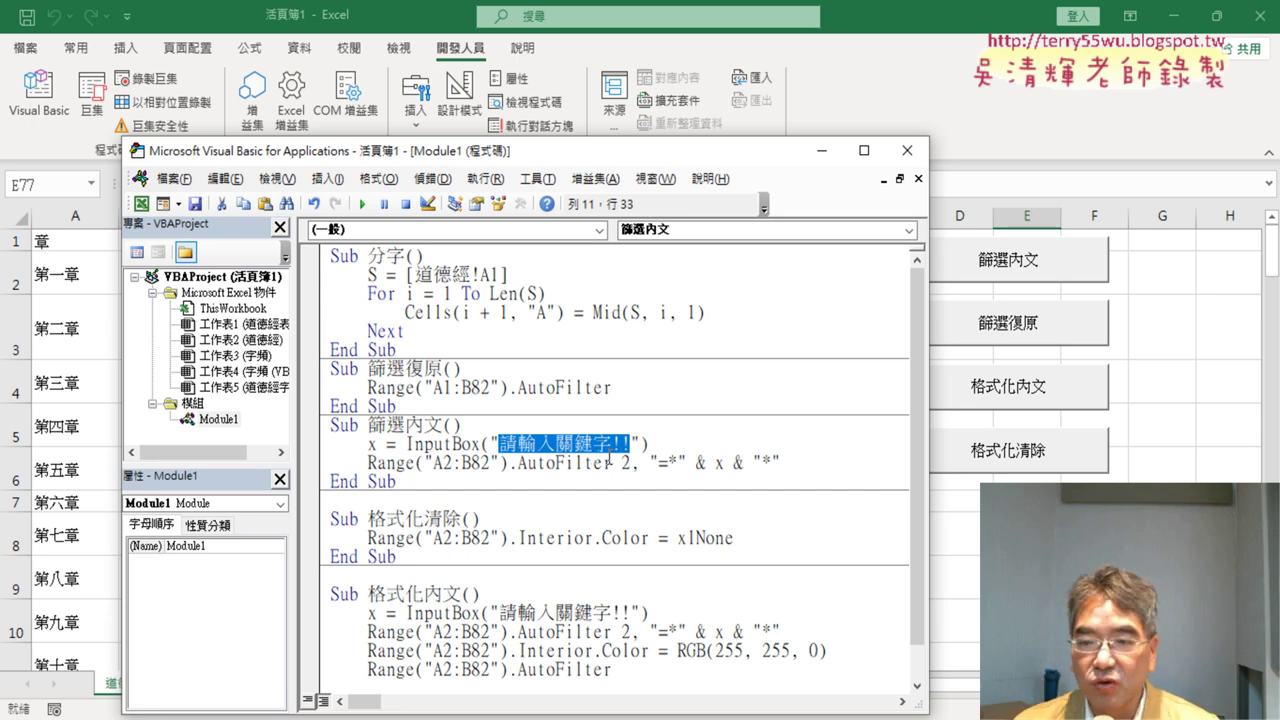
double_click(373, 443)
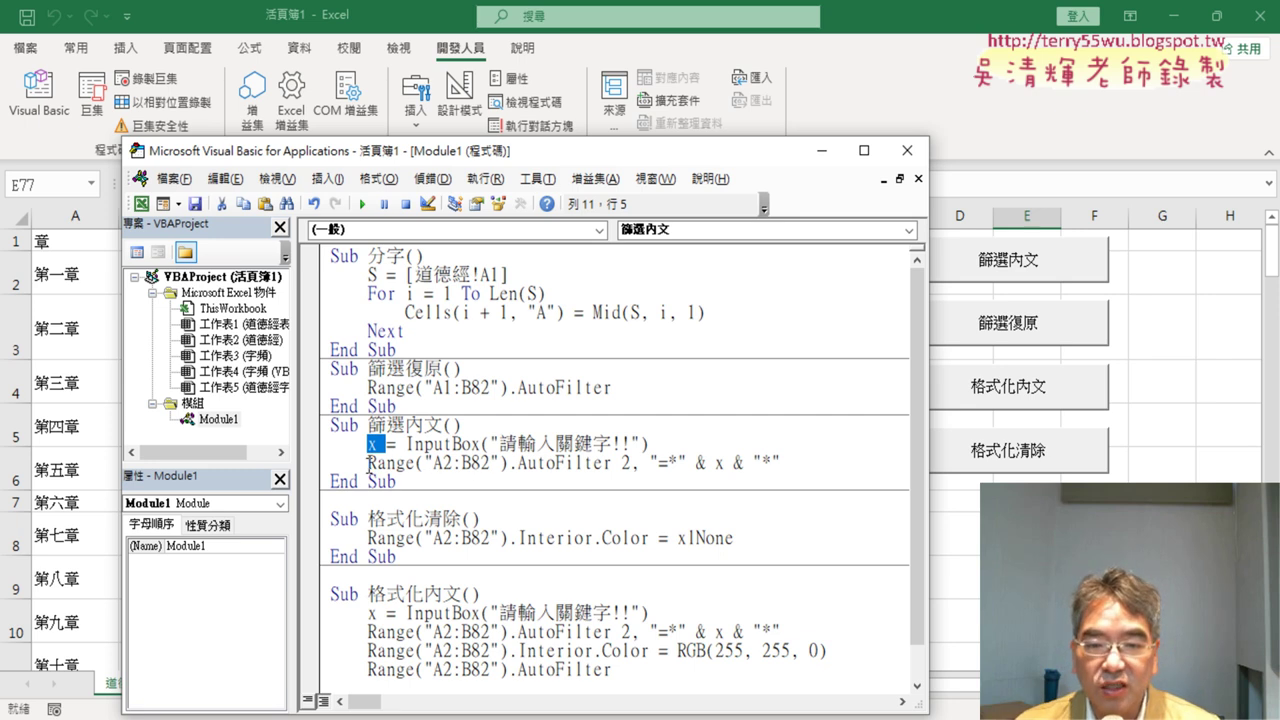
left_click_drag(368, 463, 508, 463)
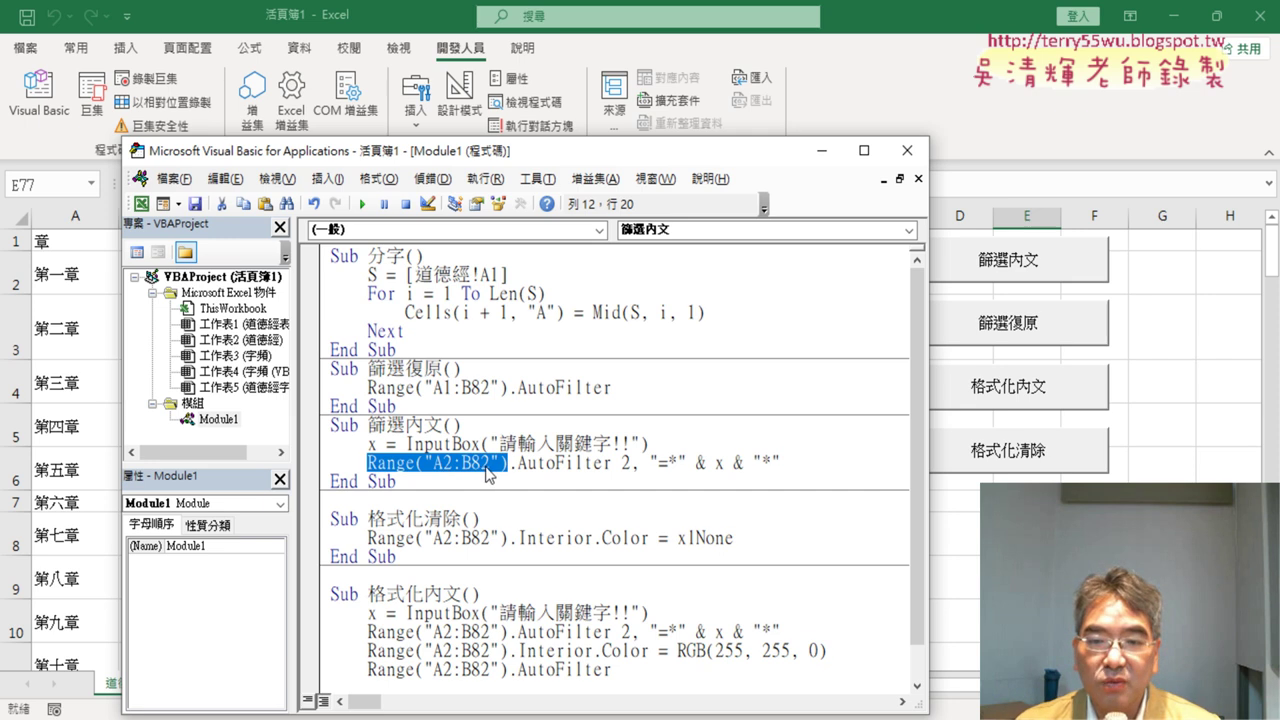
double_click(624, 463)
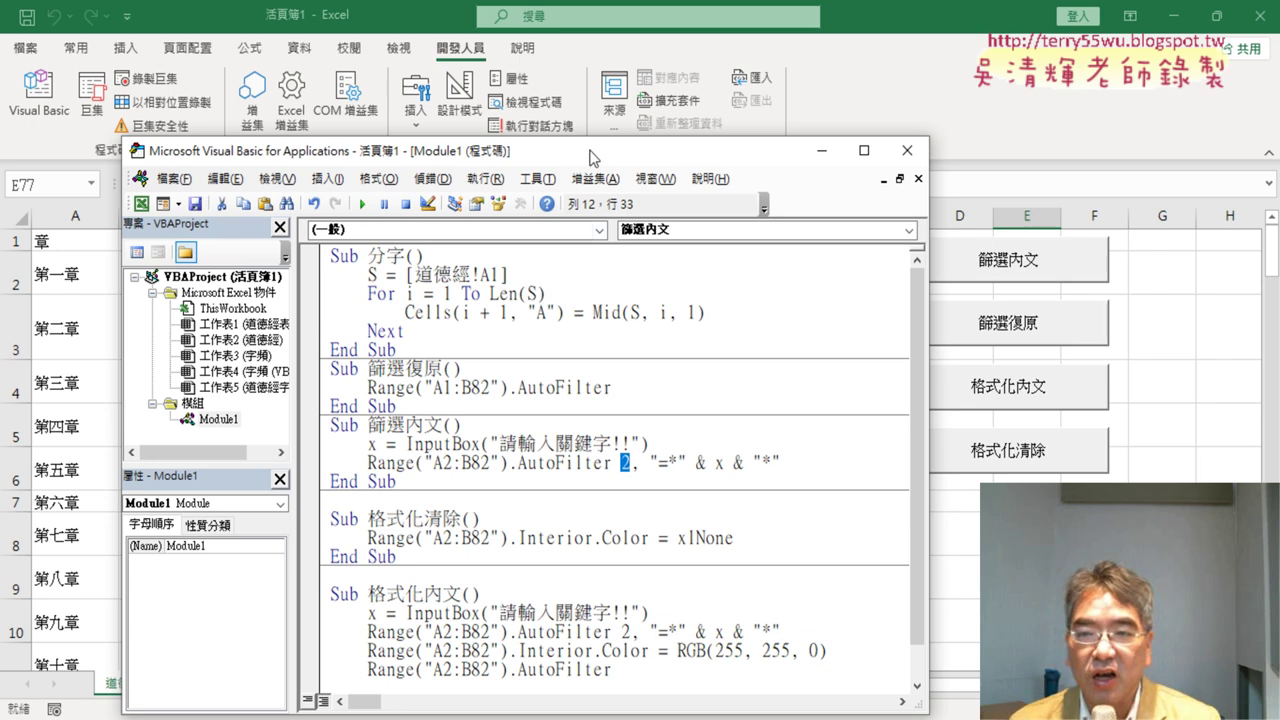
- Move the code window aside and replace the "=*" & x & "*" criterion with x
left_click_drag(570, 151, 1076, 62)
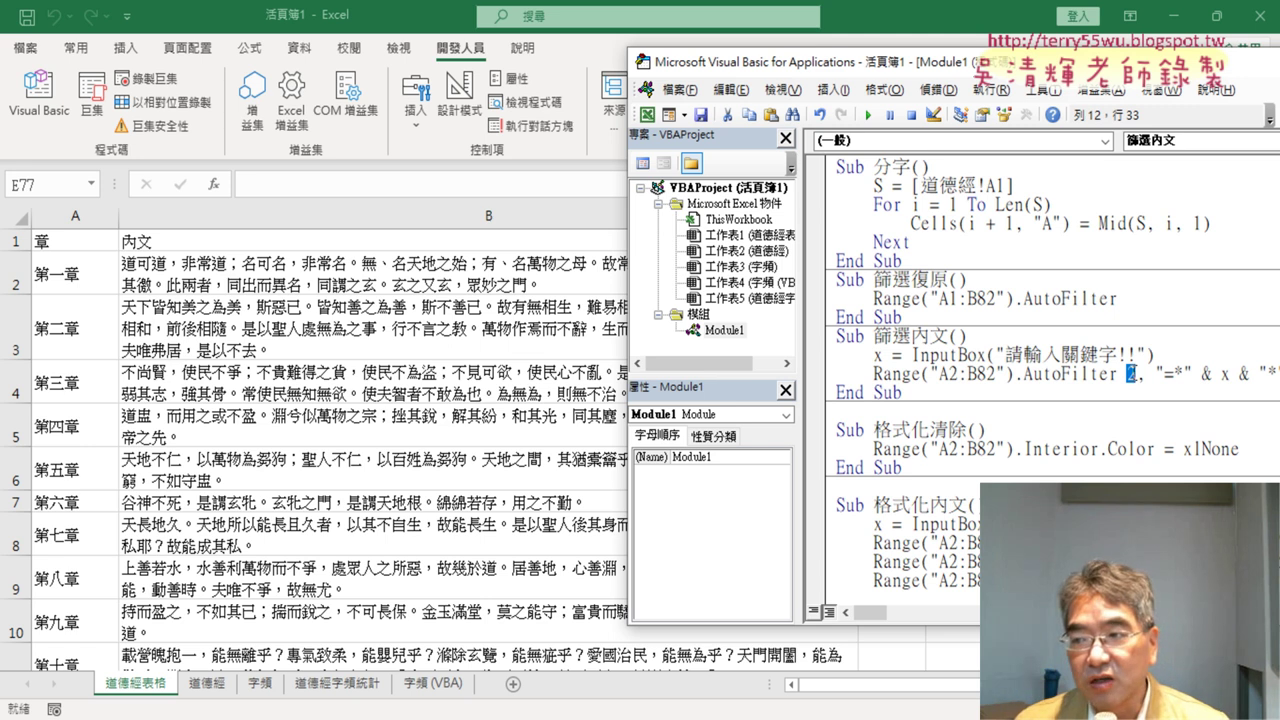
left_click_drag(1064, 68, 576, 66)
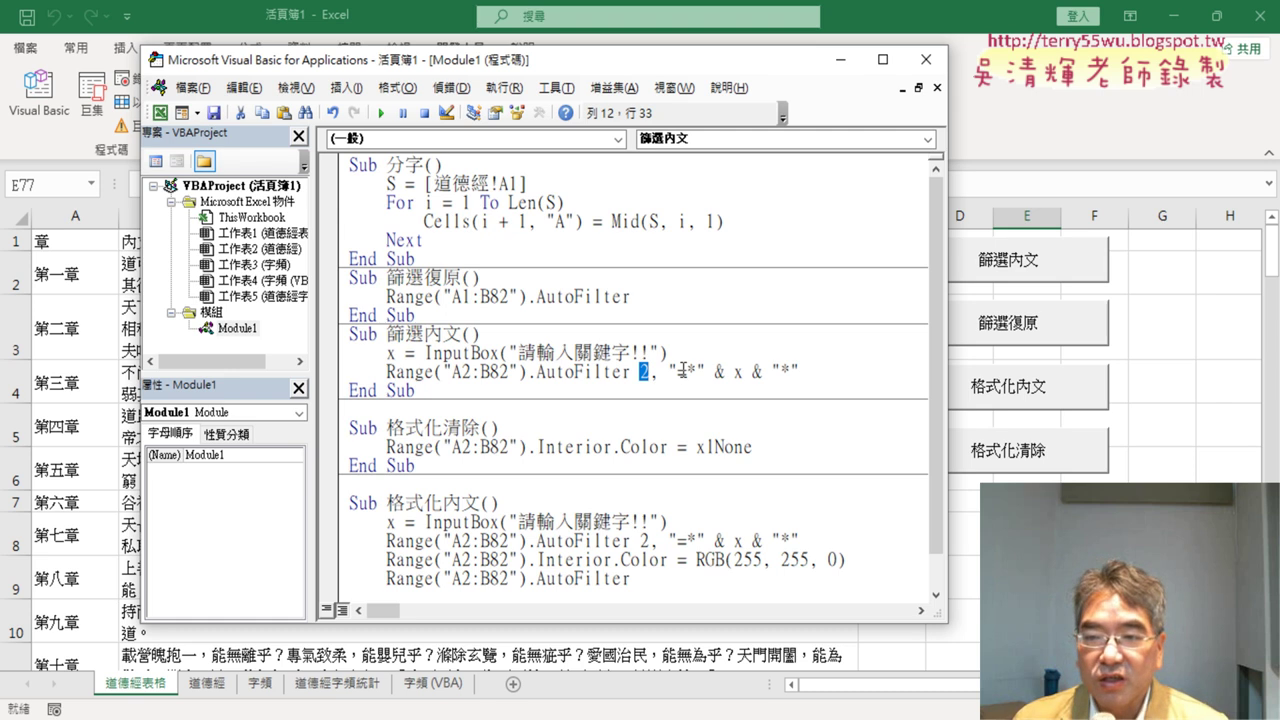
left_click_drag(678, 373, 789, 375)
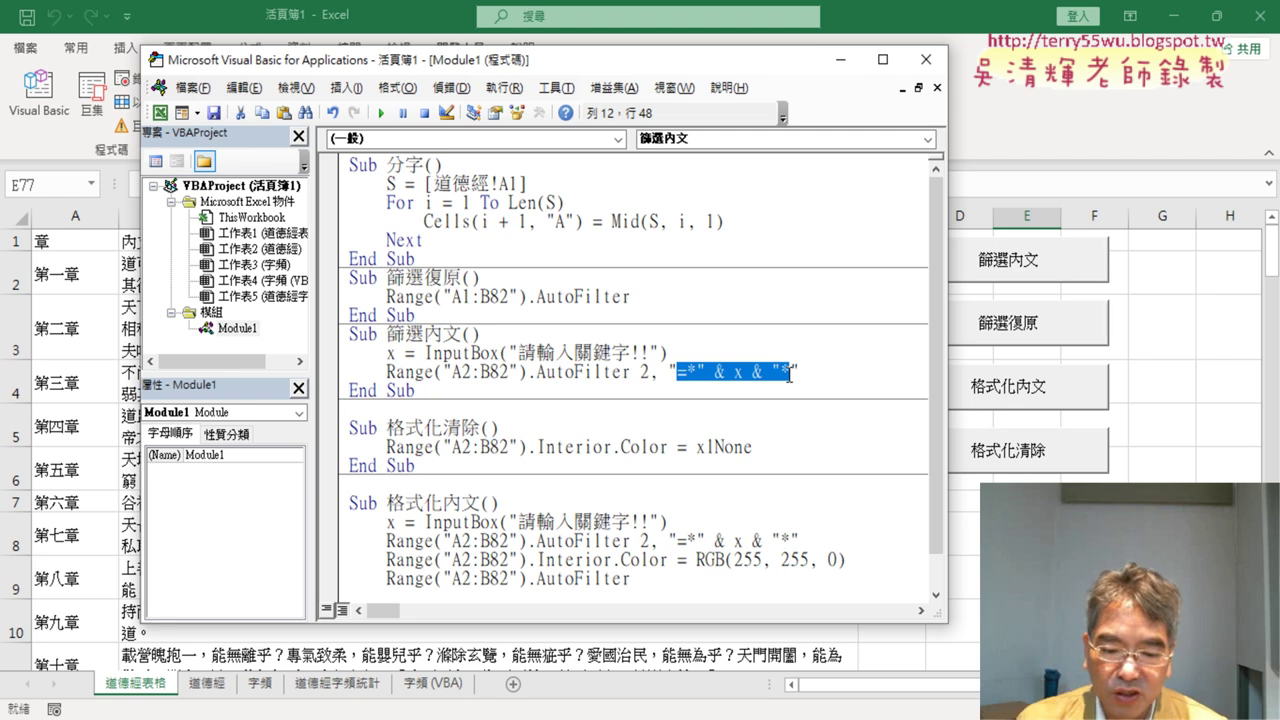
left_click_drag(798, 372, 670, 374)
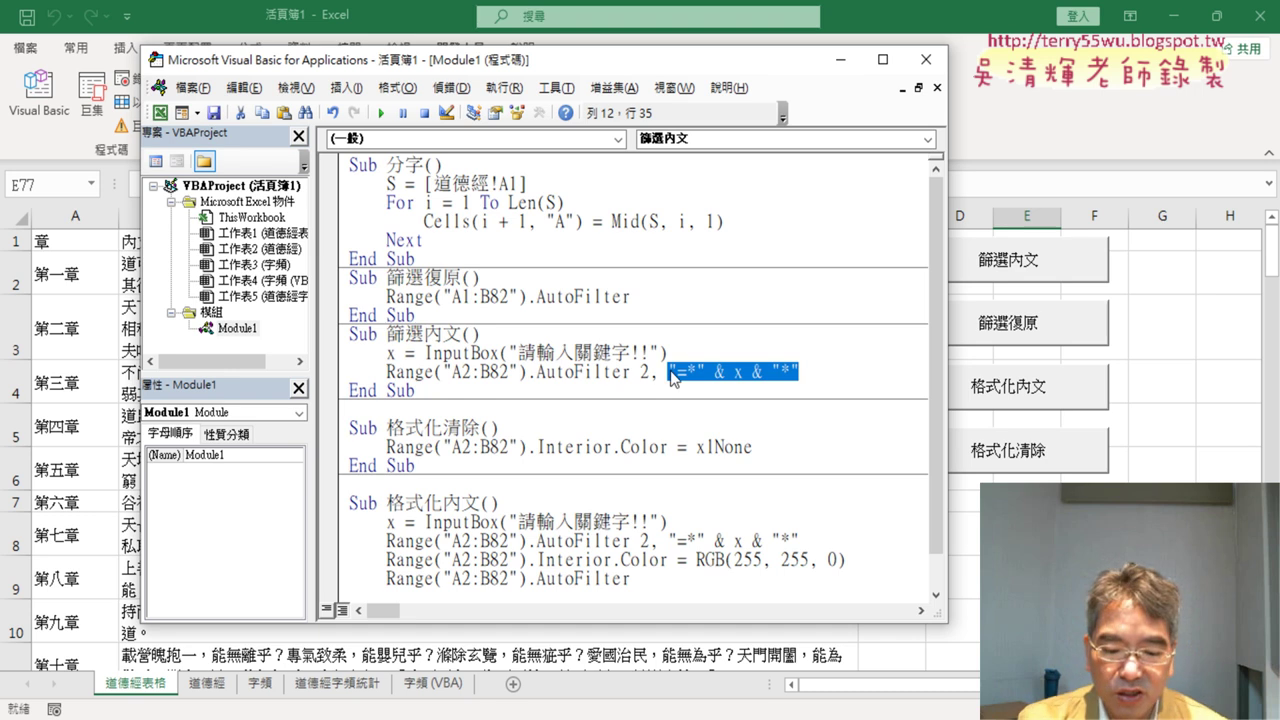
key("shift+Right")
key("shift+Right")
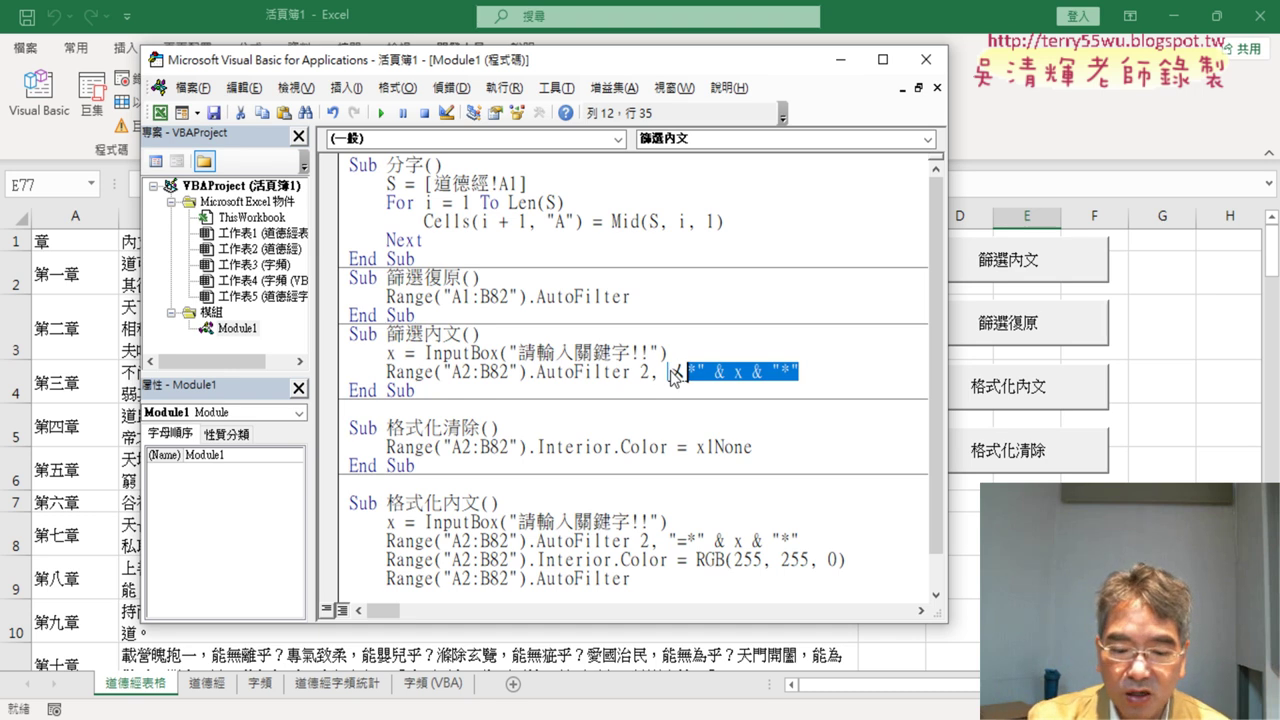
type("x")
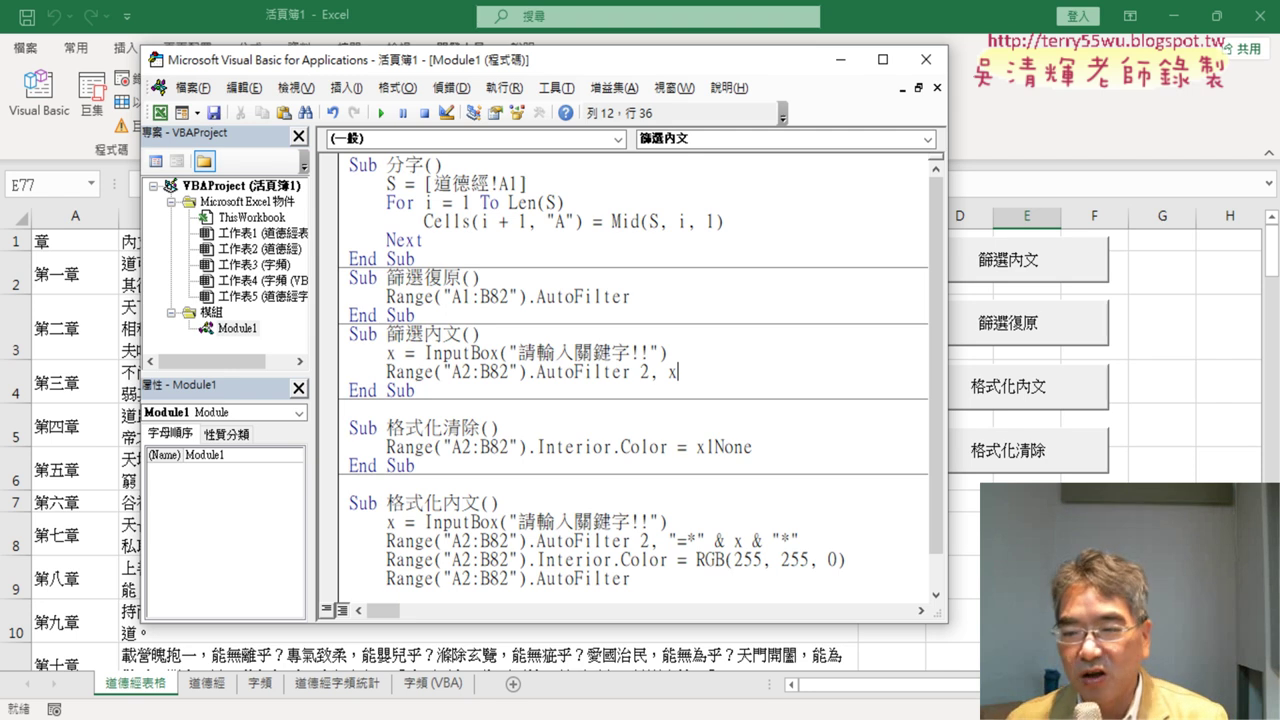
- Replace the x criterion with "=*地*" and point out the = sign and wildcard asterisks
left_click(669, 372)
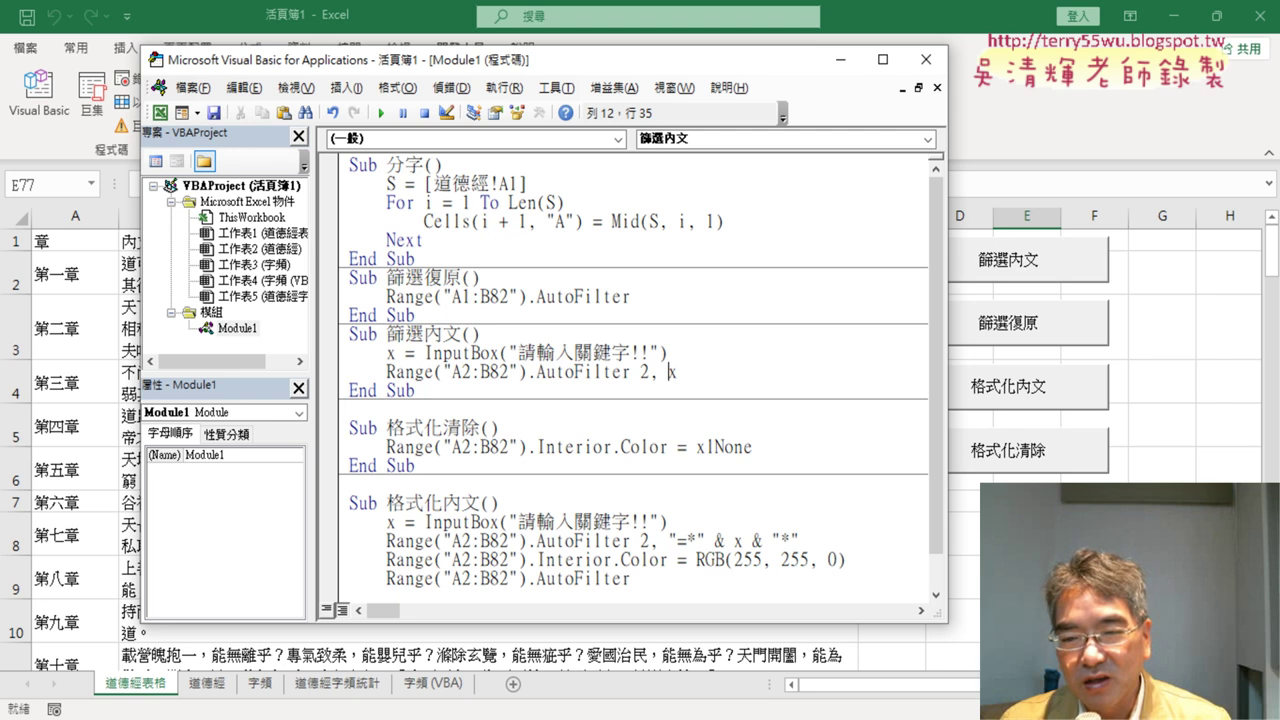
key("shift+Right")
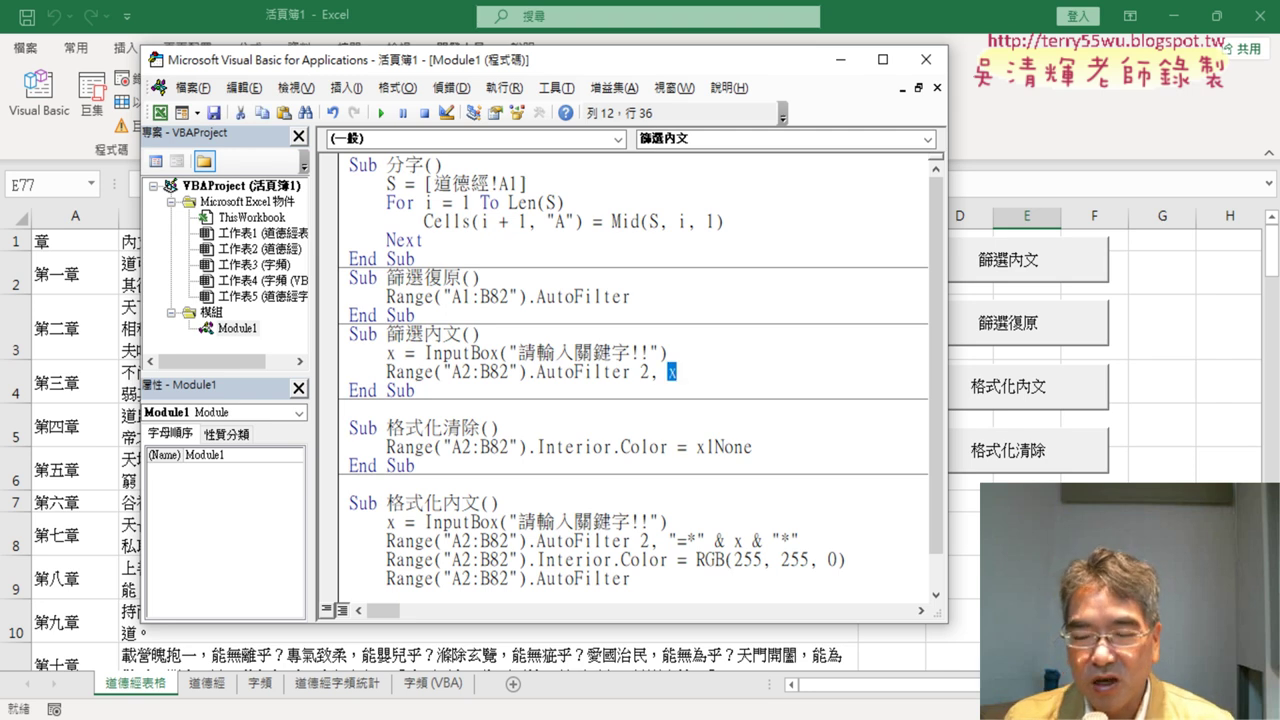
key("Delete")
type("\"\"")
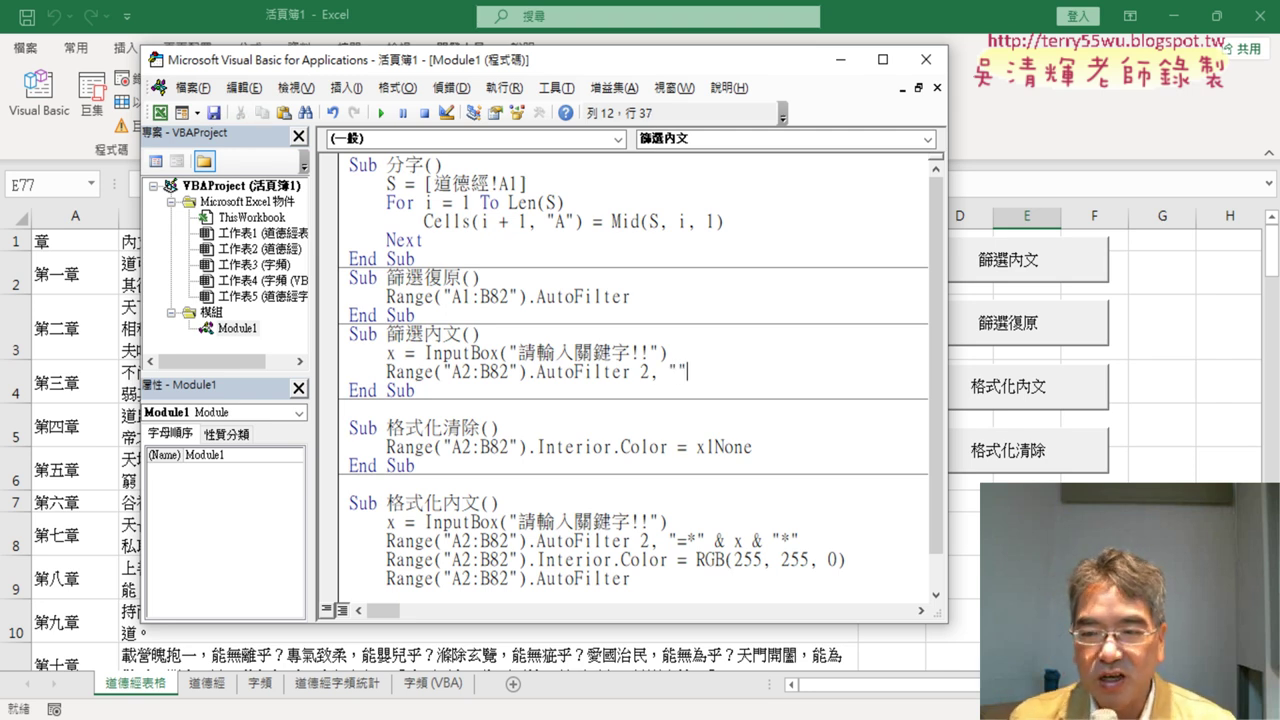
left_click(679, 372)
type("=")
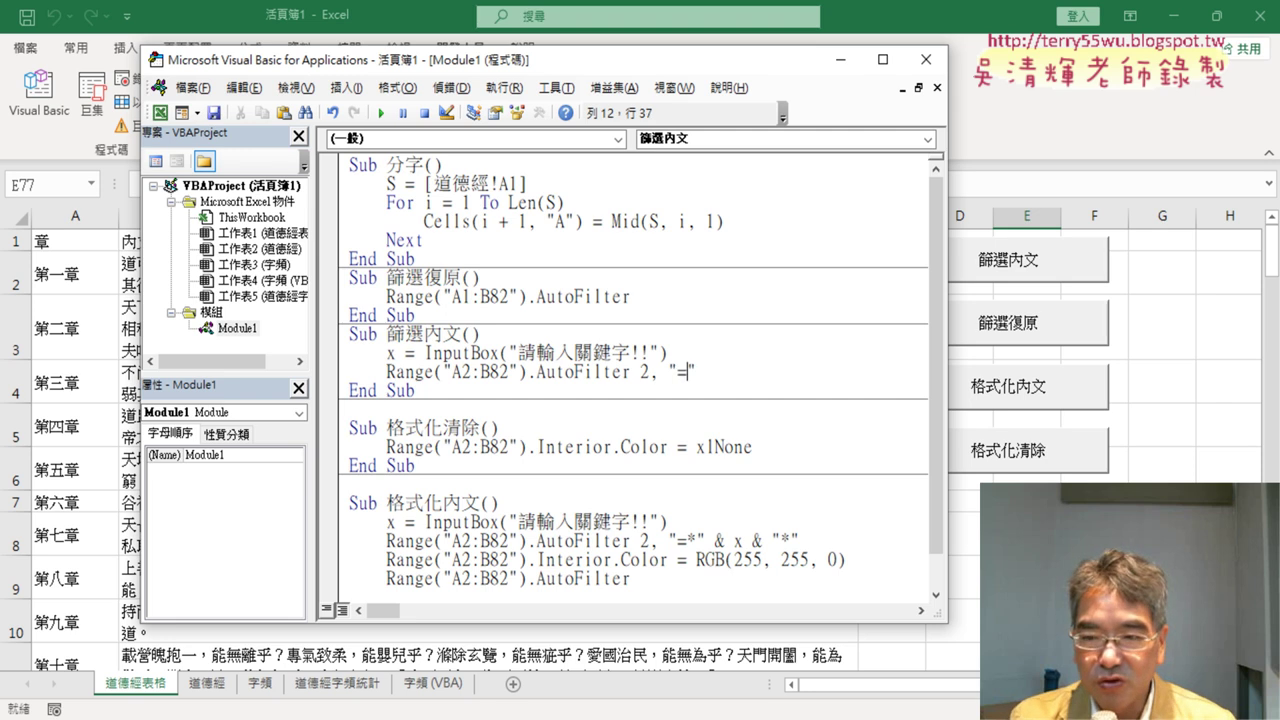
type("**")
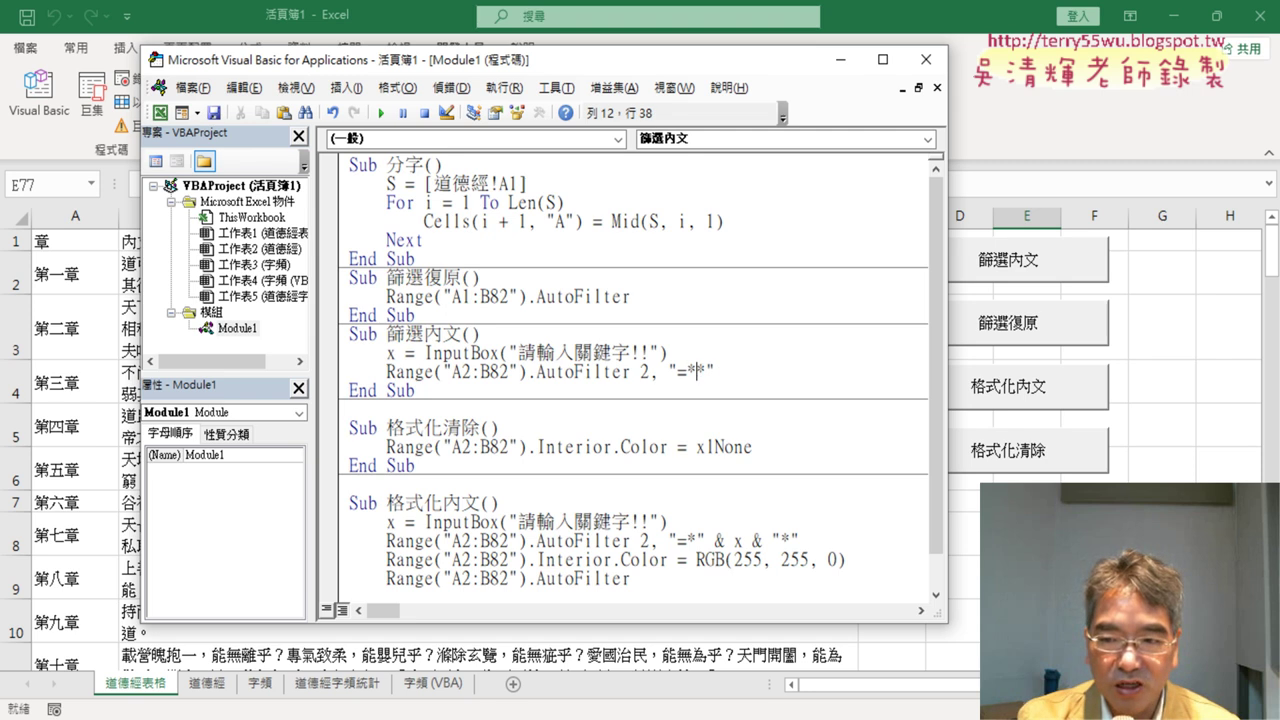
type("地")
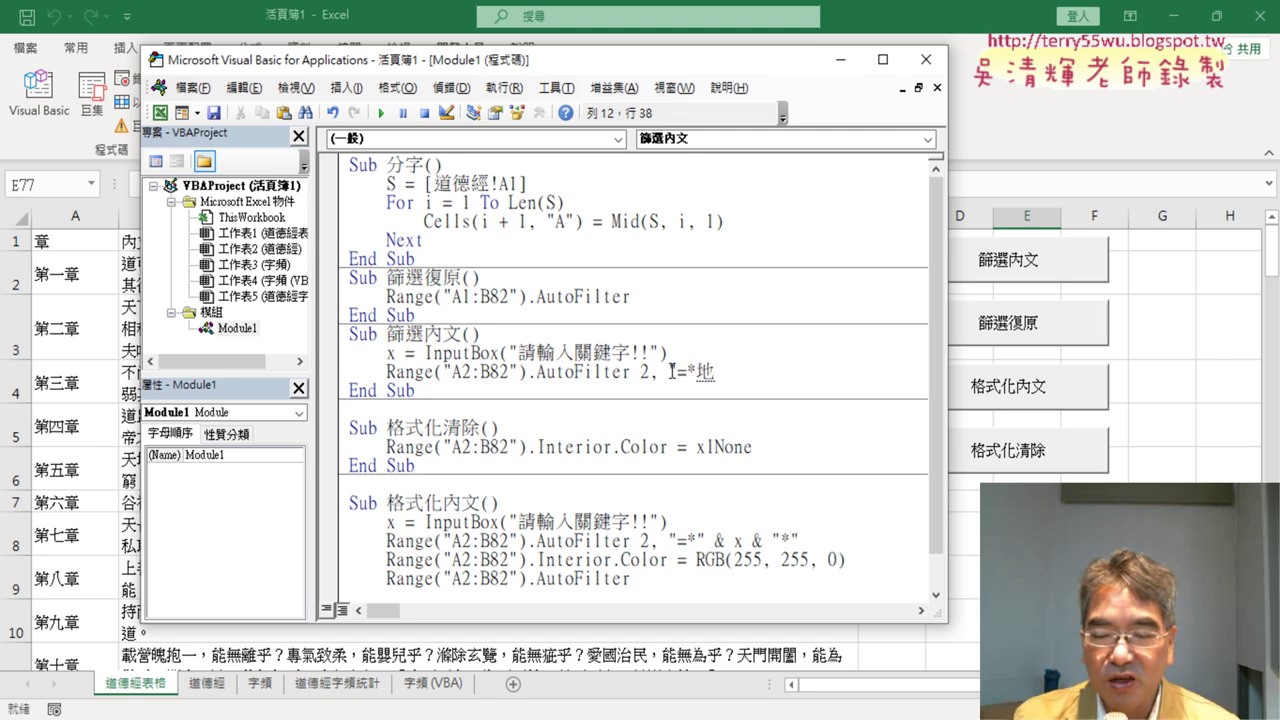
left_click(820, 336)
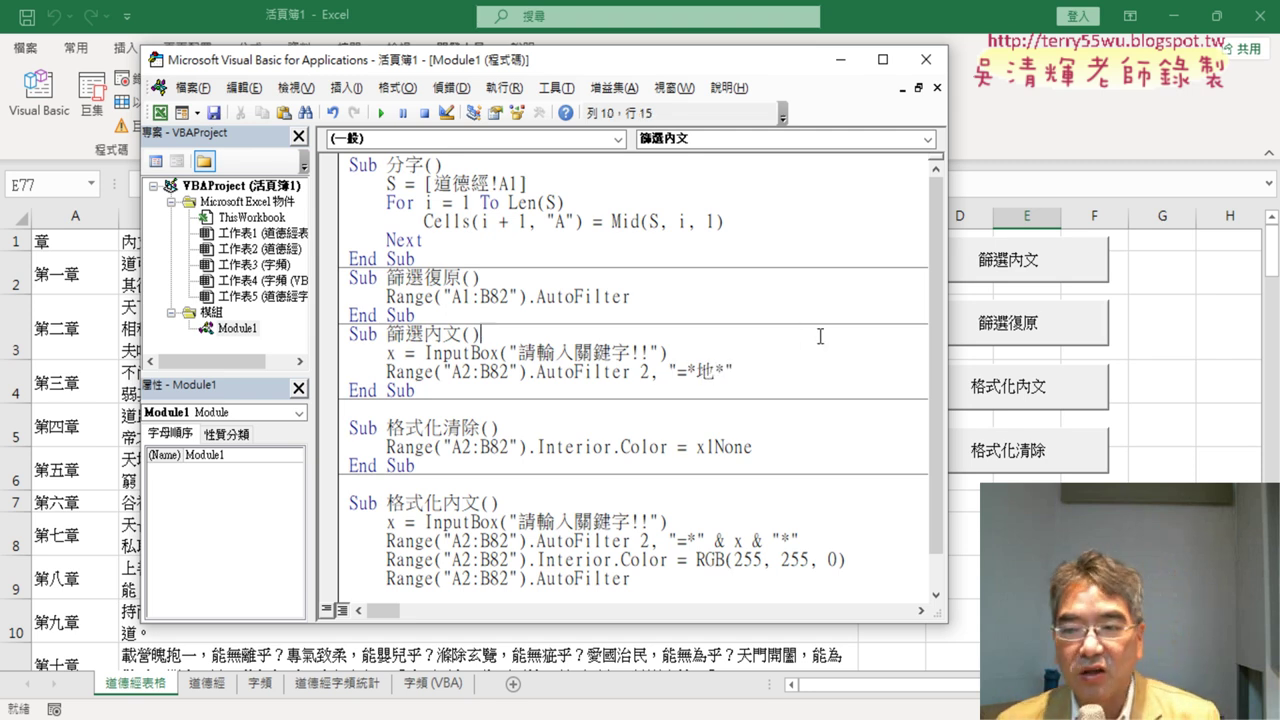
left_click_drag(697, 371, 676, 372)
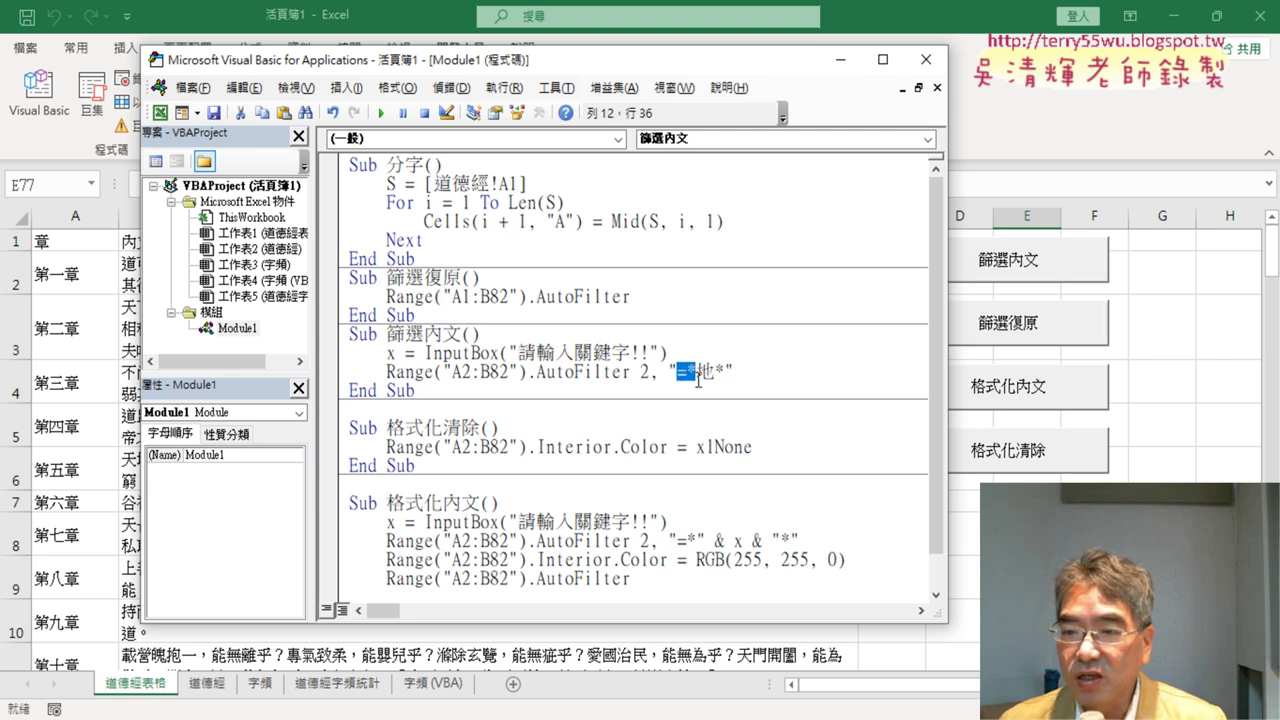
mouse_move(677, 372)
left_mouse_down()
mouse_move(730, 373)
mouse_move(716, 372)
left_mouse_up()
left_click(721, 373)
left_click(707, 372)
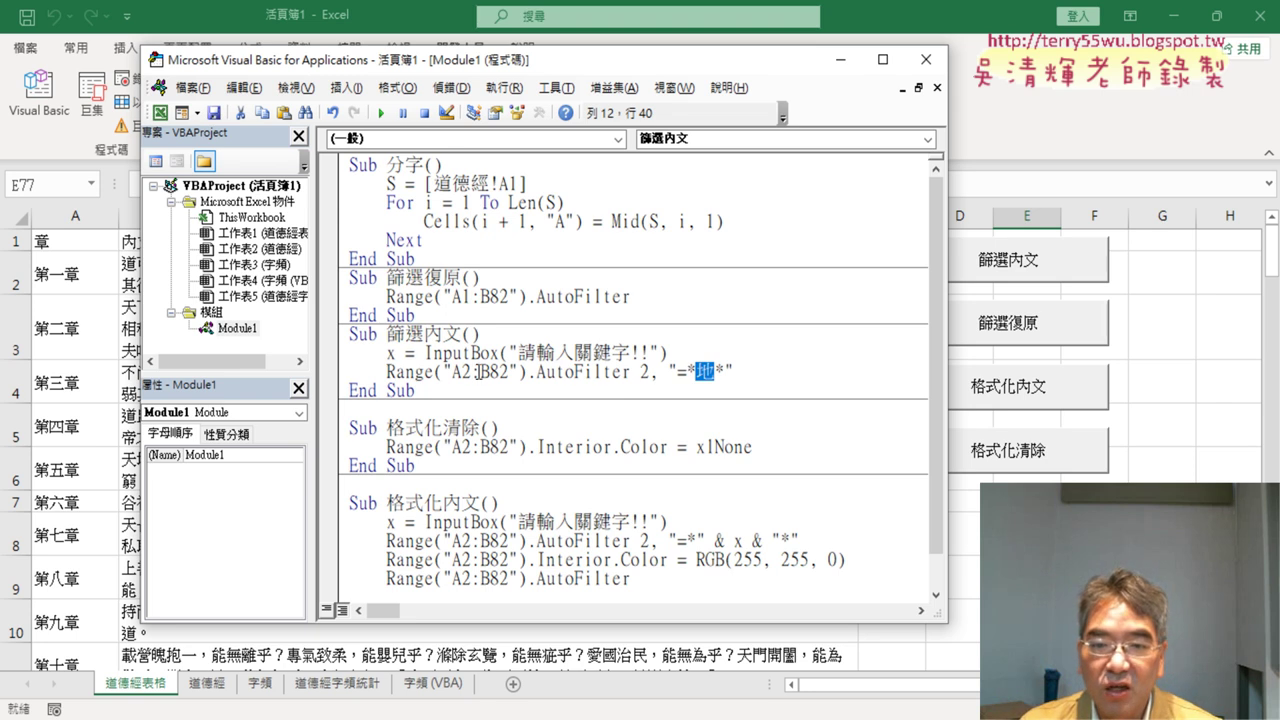
- Swap 地 for " & x & " to rebuild the criterion "=*" & x & "*"
left_click_drag(668, 372, 734, 372)
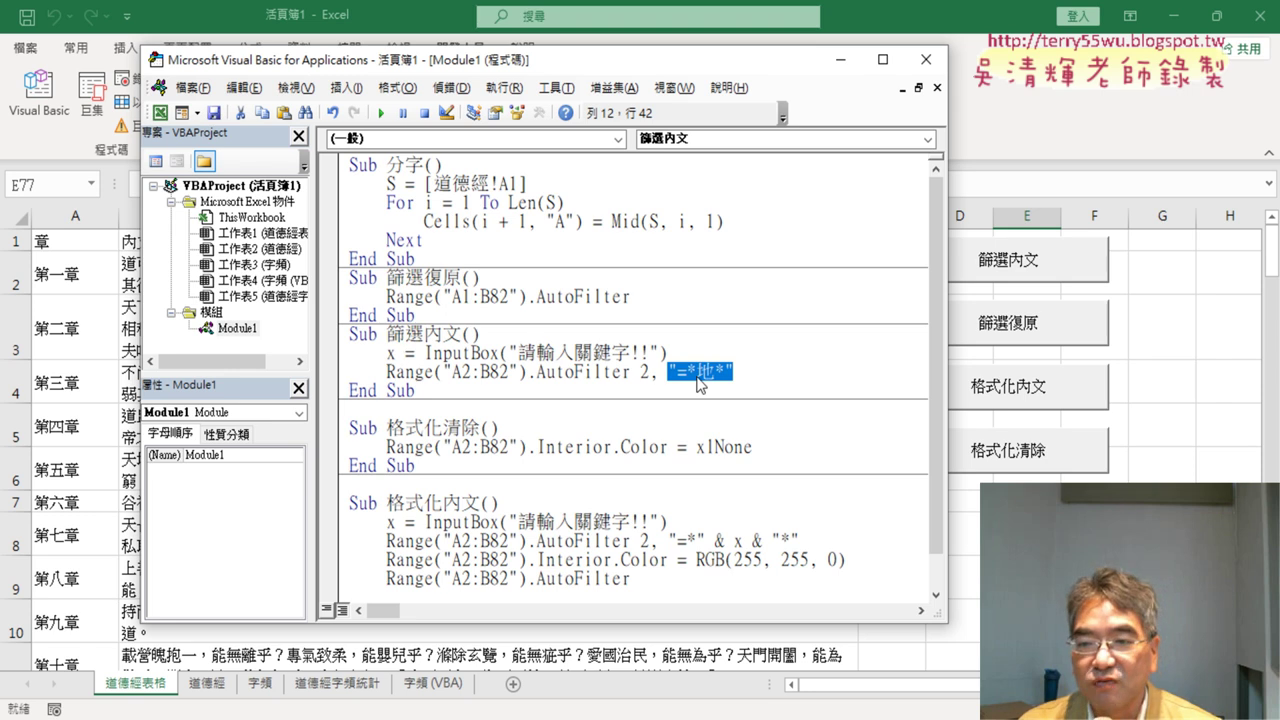
left_click(703, 385)
double_click(705, 373)
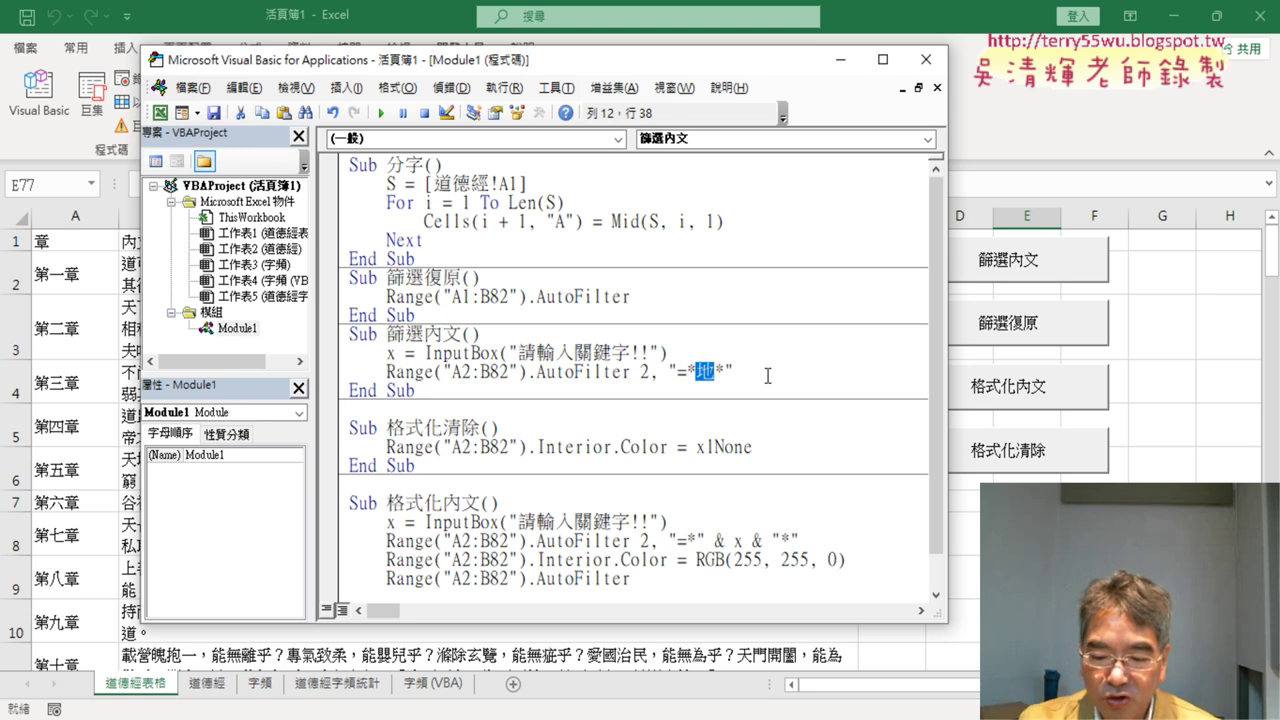
type("\"")
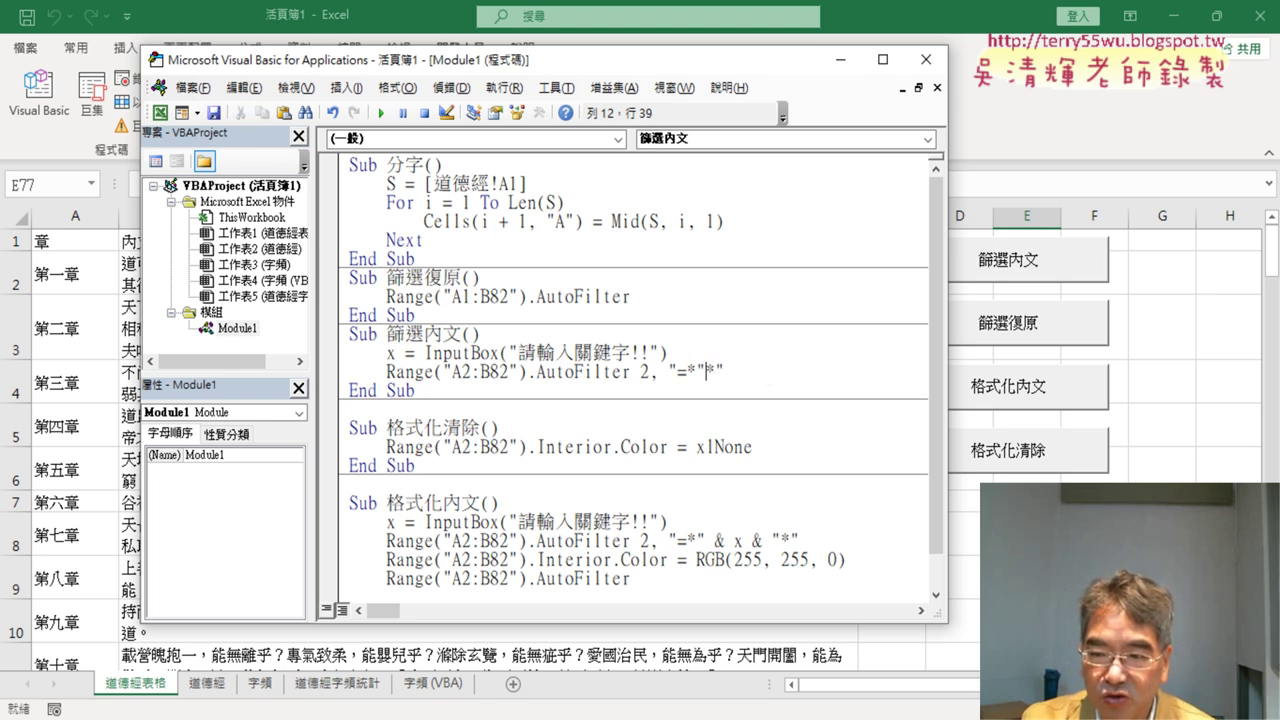
type("\"")
key("Left")
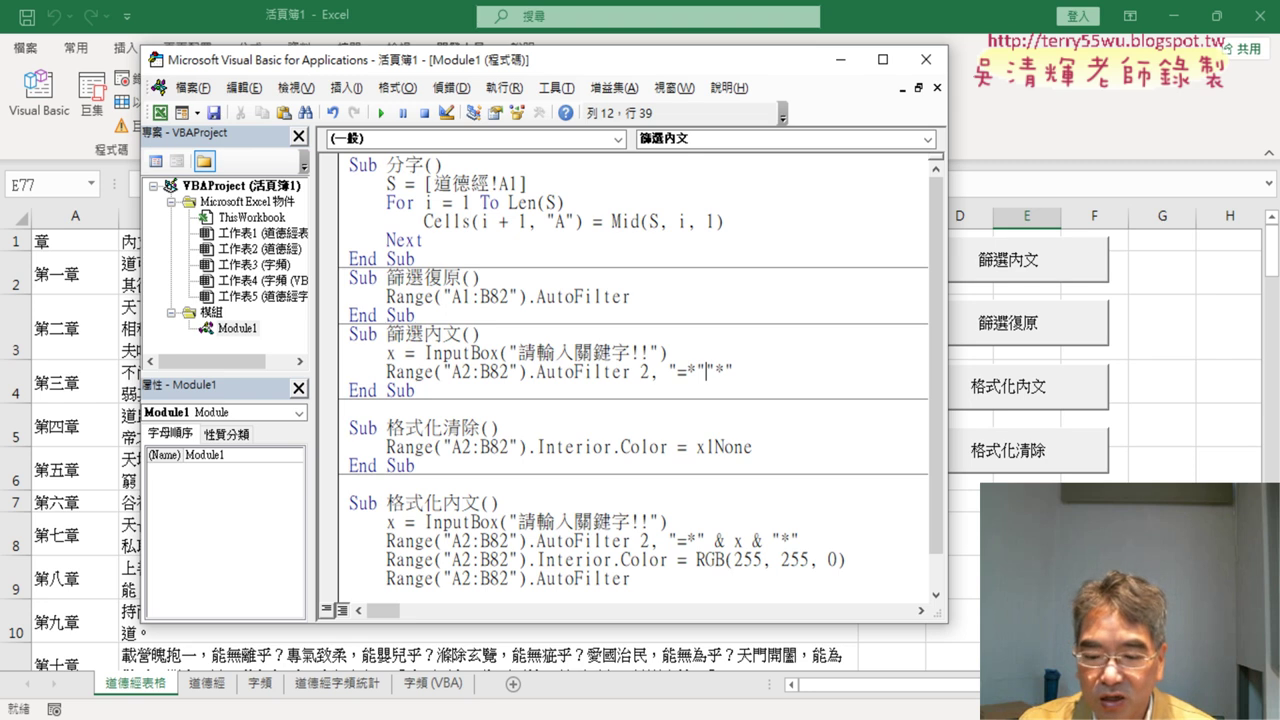
type("&")
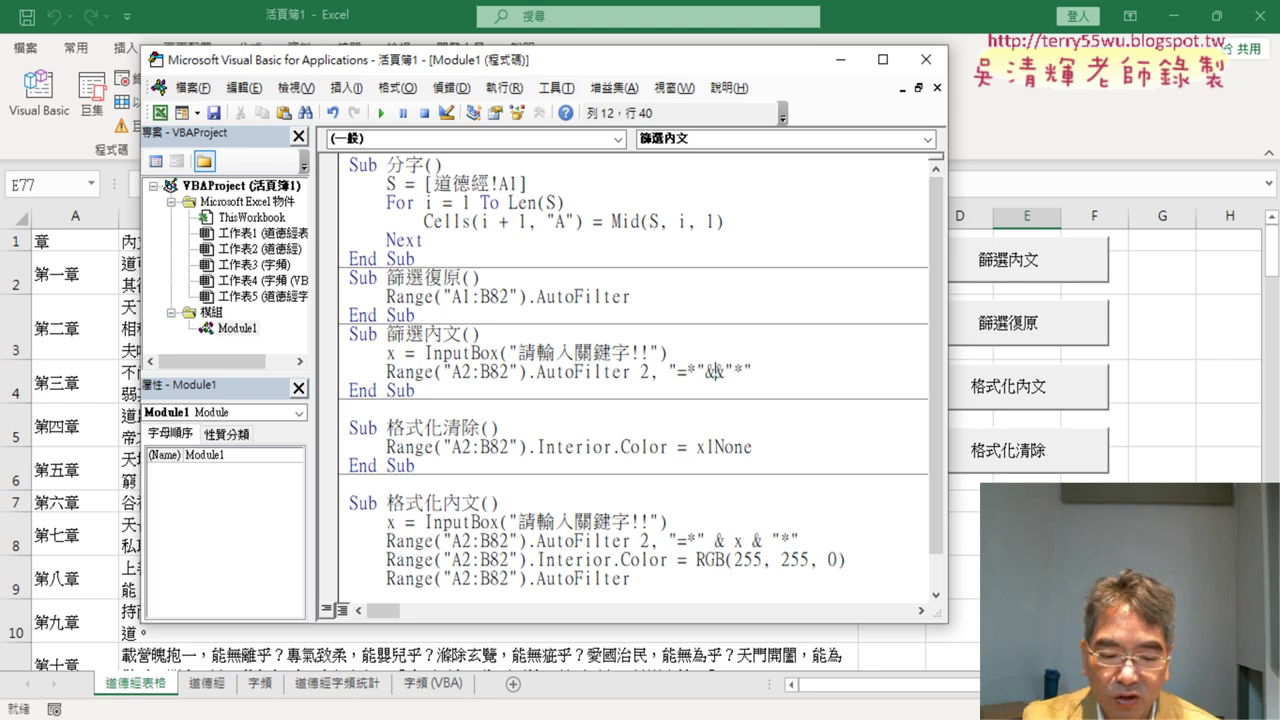
type("x")
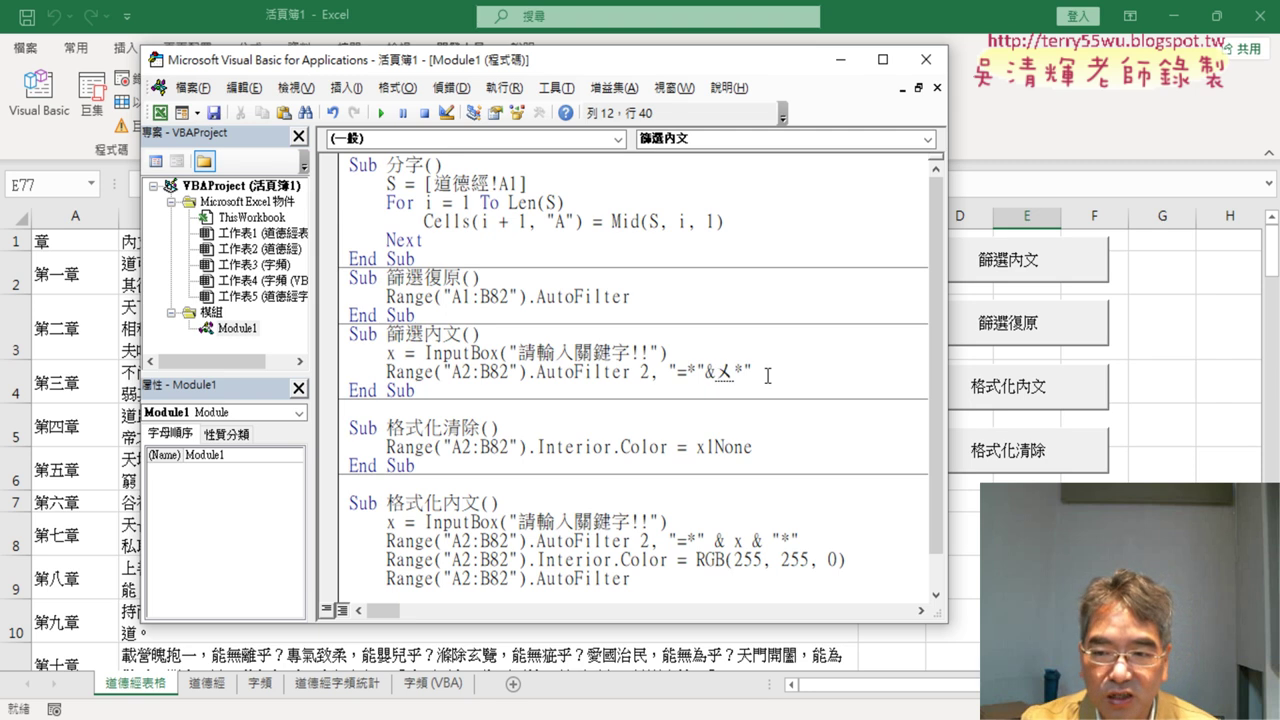
key("BackSpace")
type("&x&")
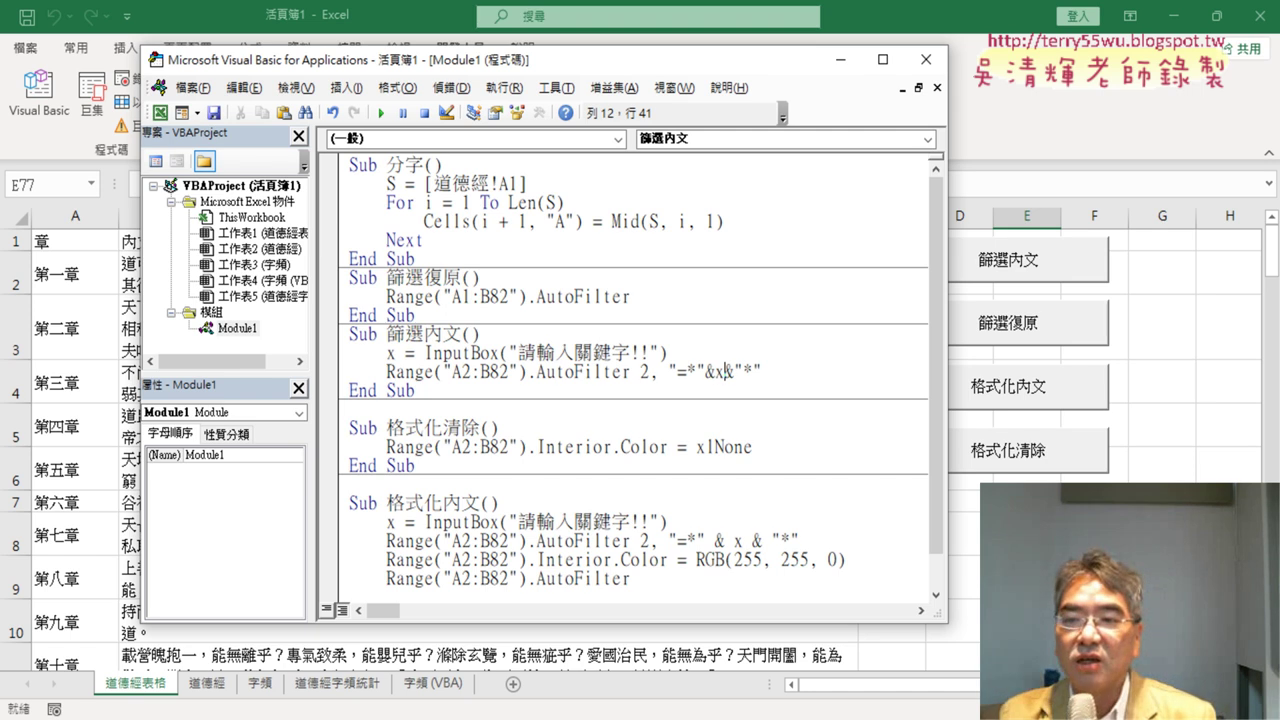
left_click(707, 372)
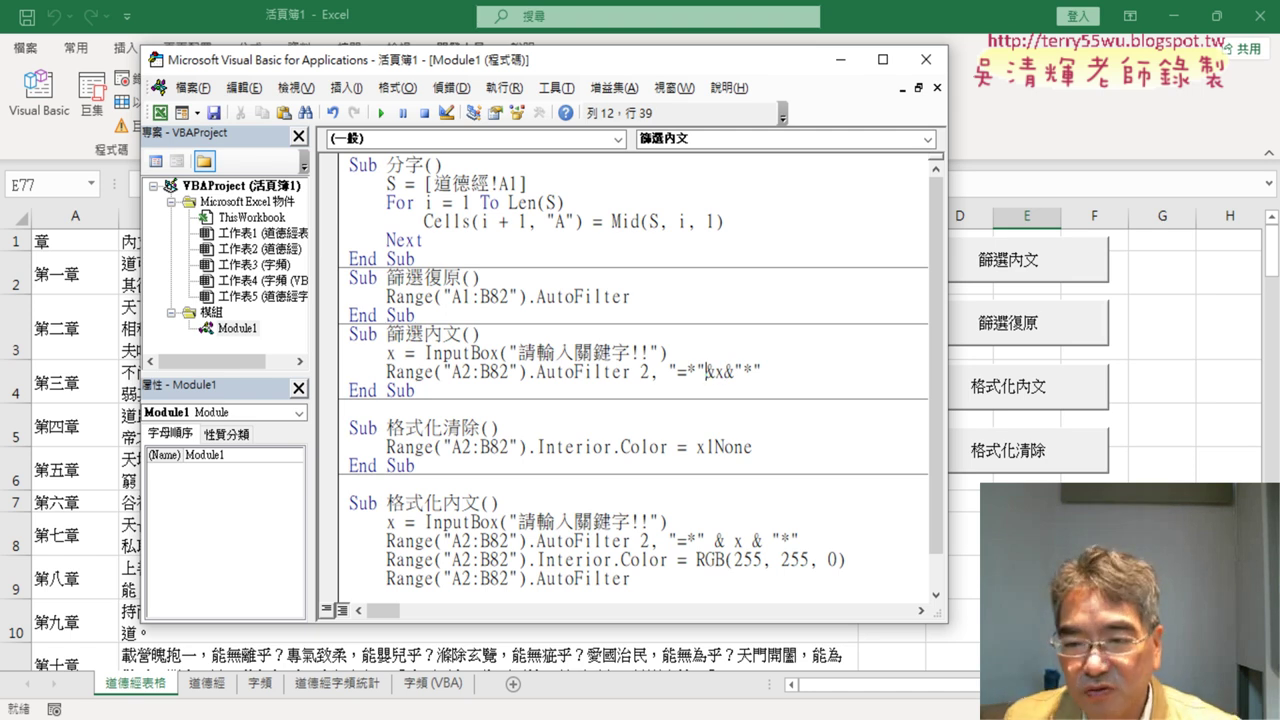
key("Right")
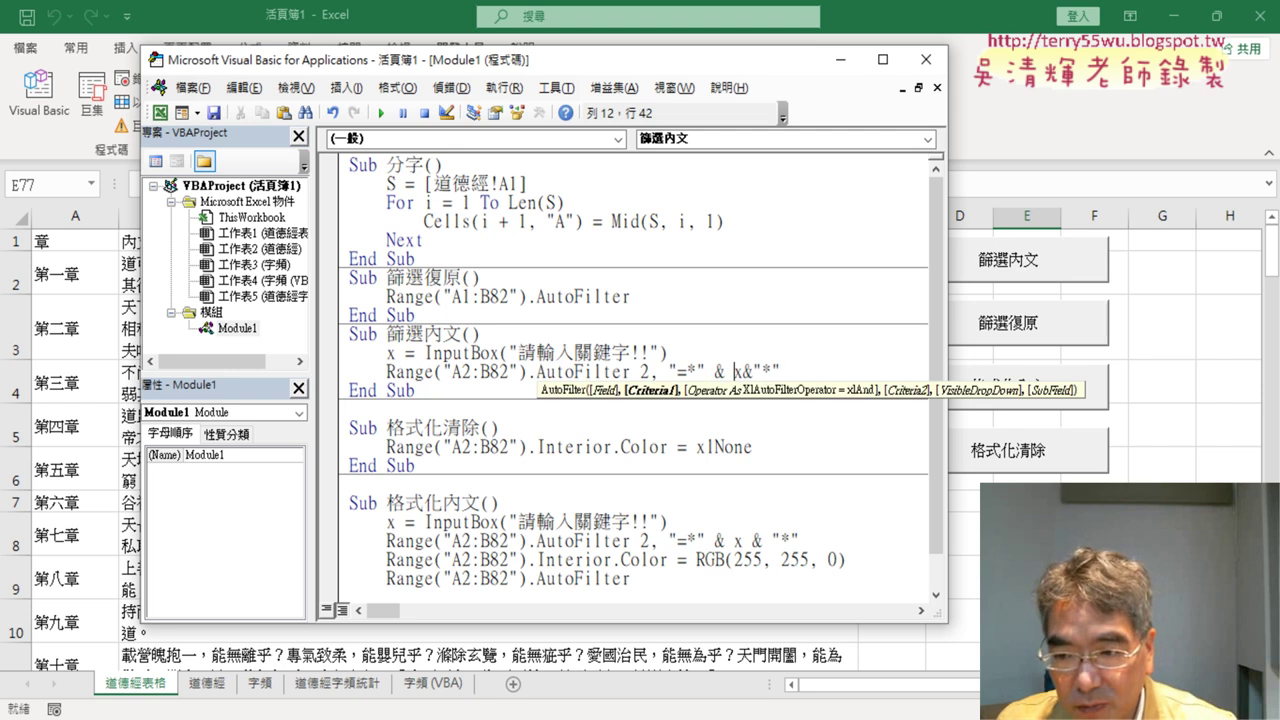
key("Right")
key("Right")
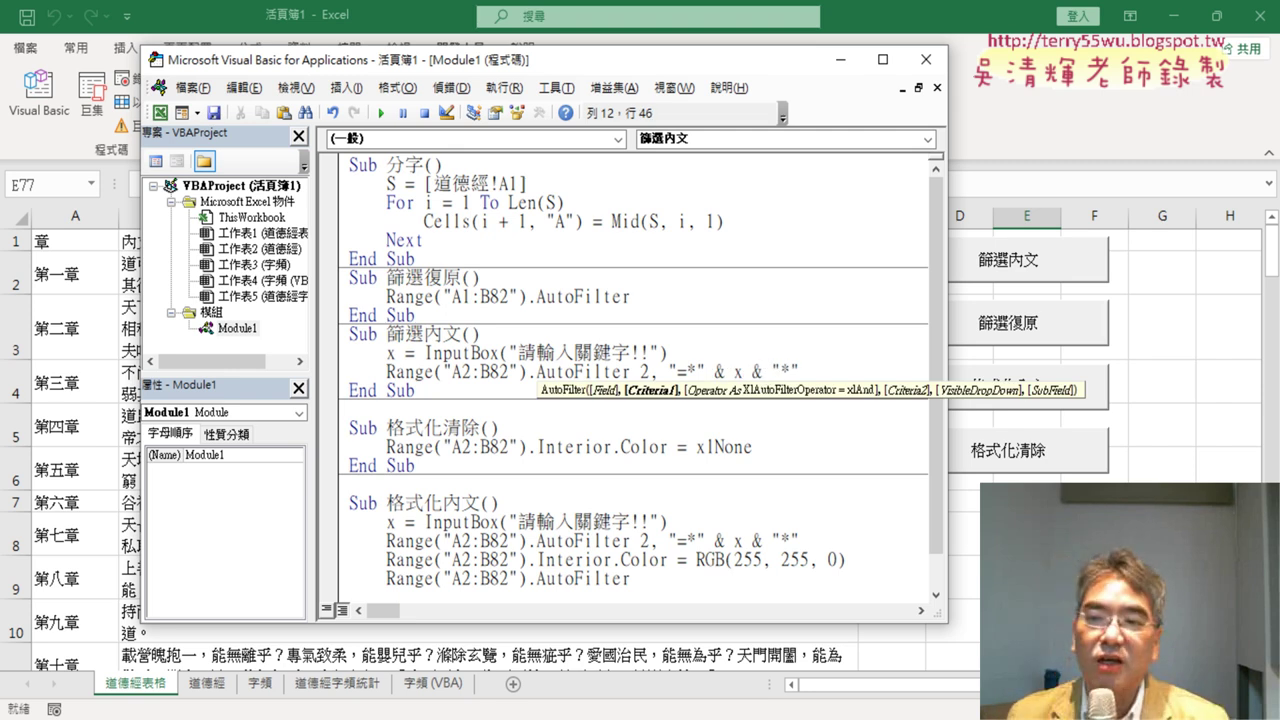
left_click(761, 283)
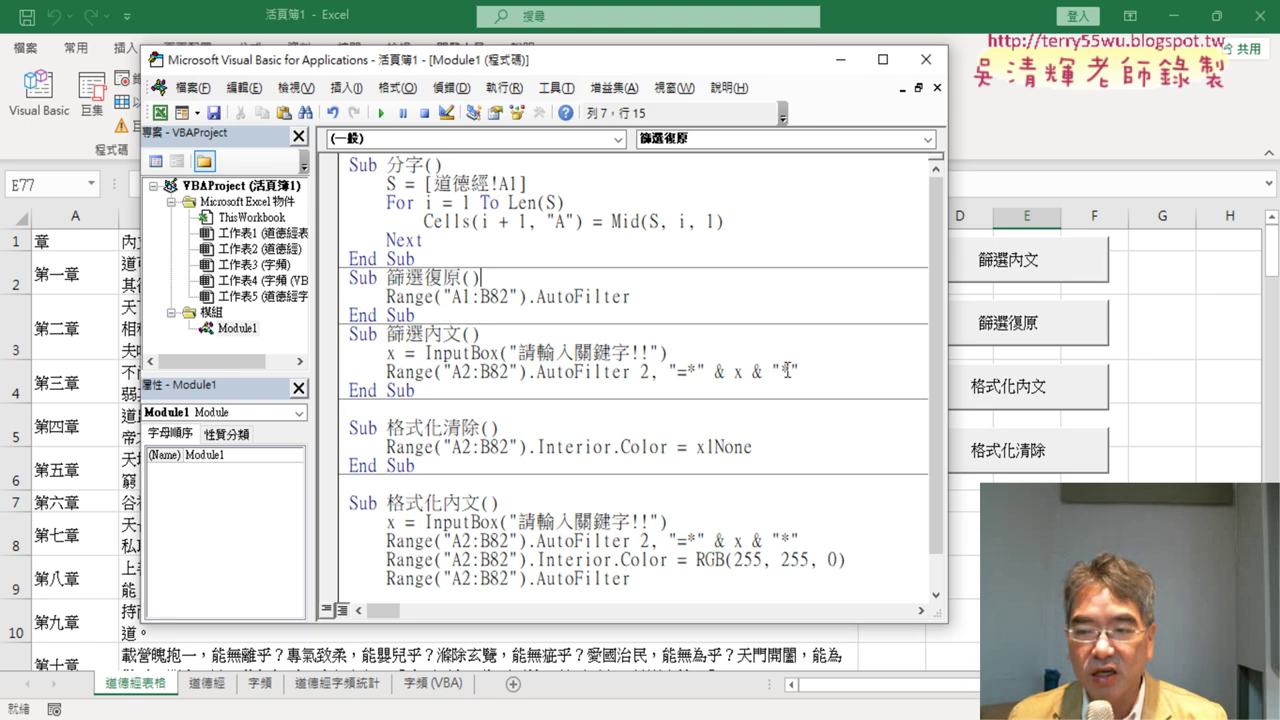
- Walk through the 格式化內文 lines: keyword prompt, wildcard filter, yellow fill and filter off
left_click_drag(781, 370, 697, 372)
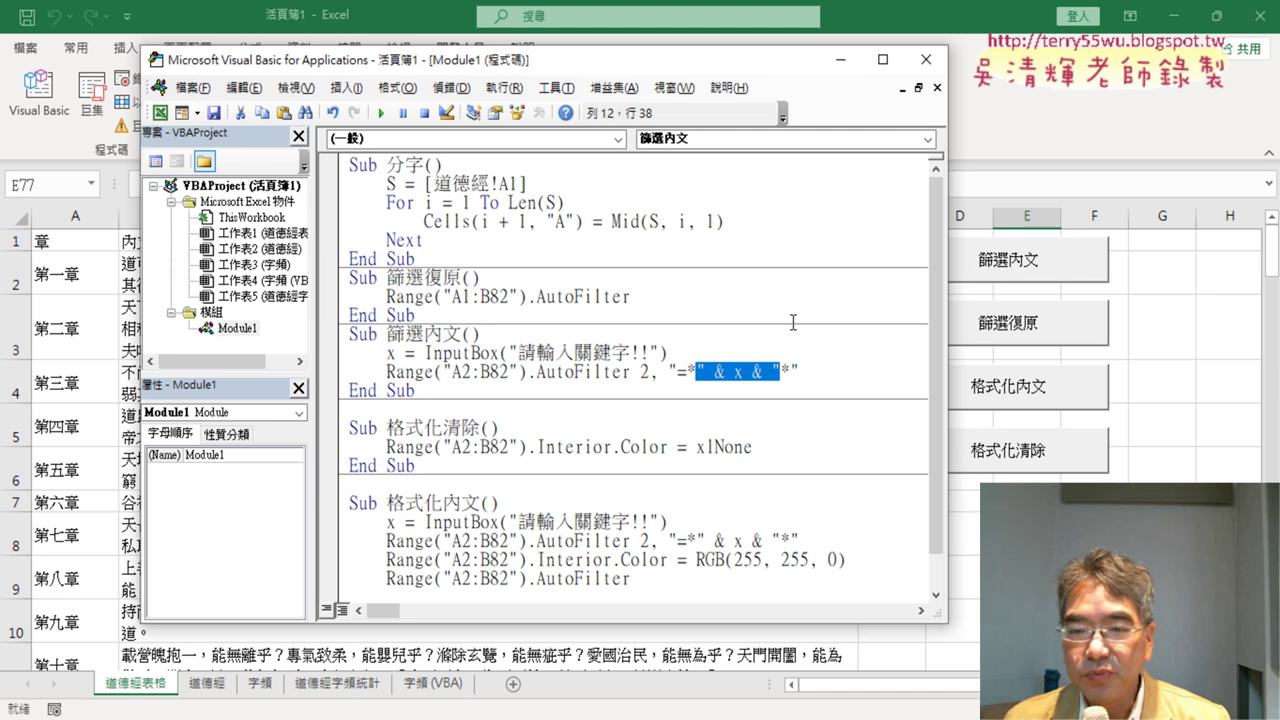
scroll(793, 322, "down", 1)
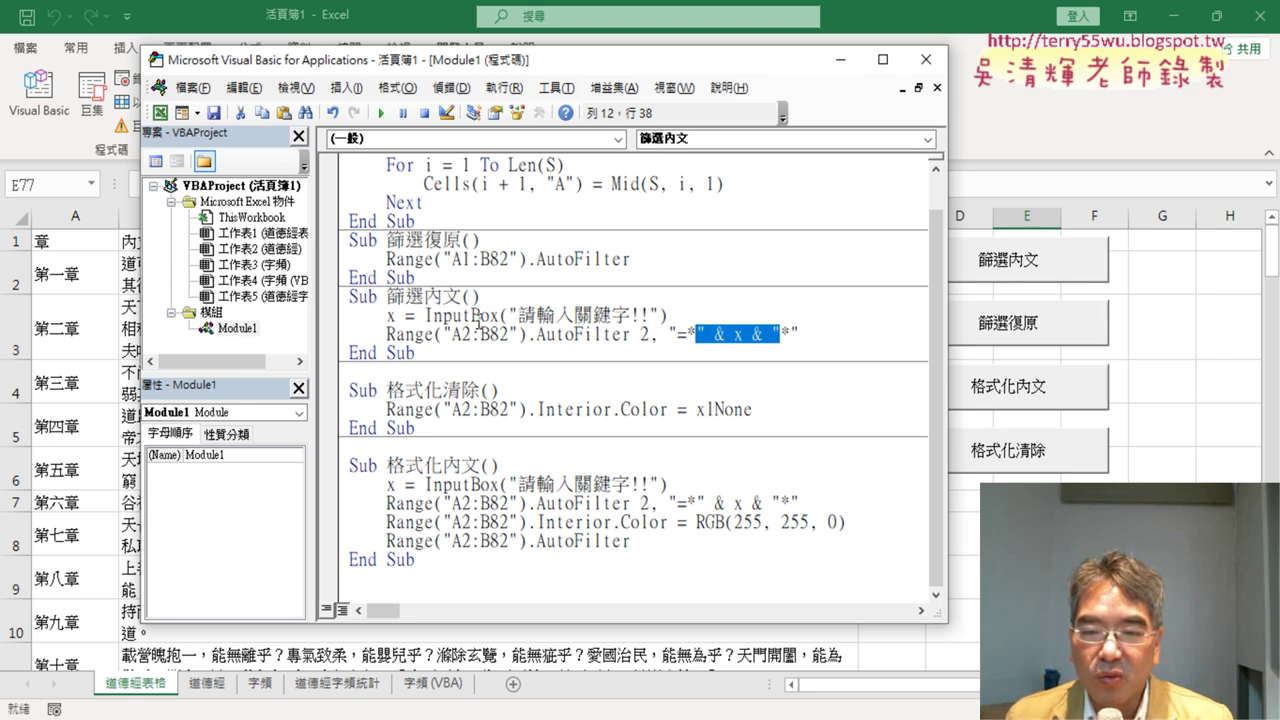
left_click_drag(810, 336, 310, 325)
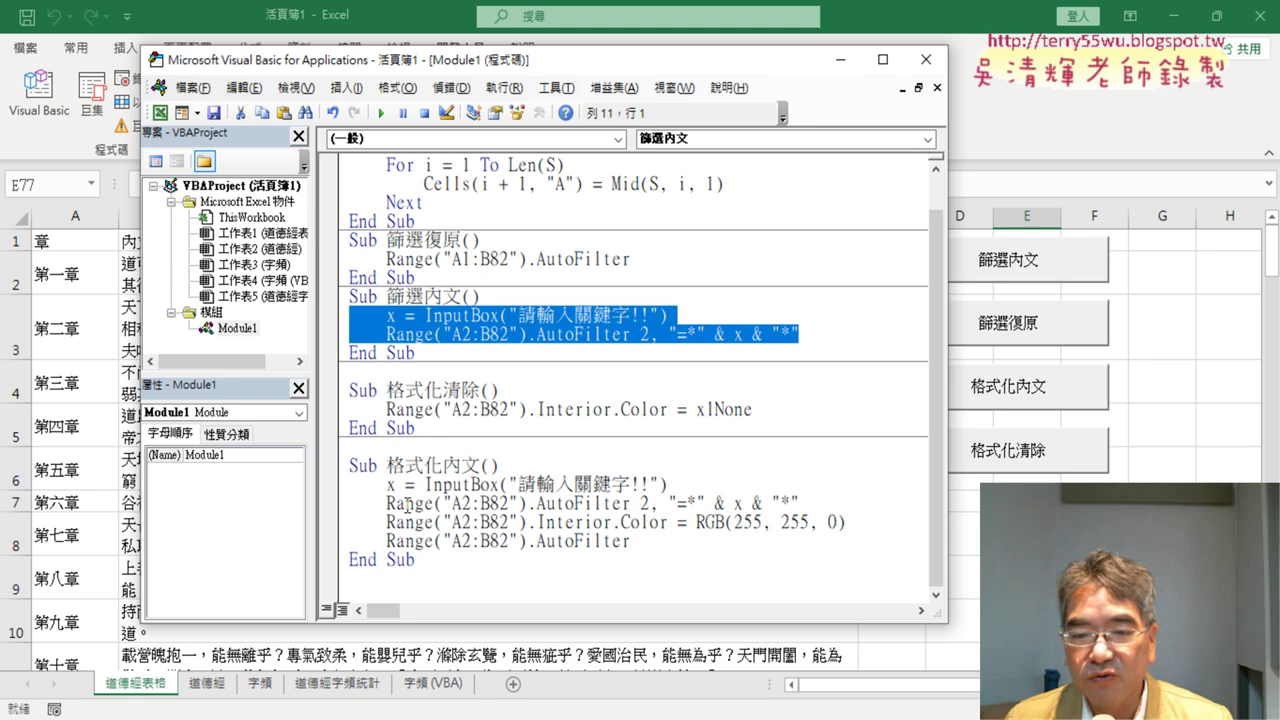
mouse_move(844, 505)
left_mouse_down()
mouse_move(434, 503)
mouse_move(332, 485)
left_mouse_up()
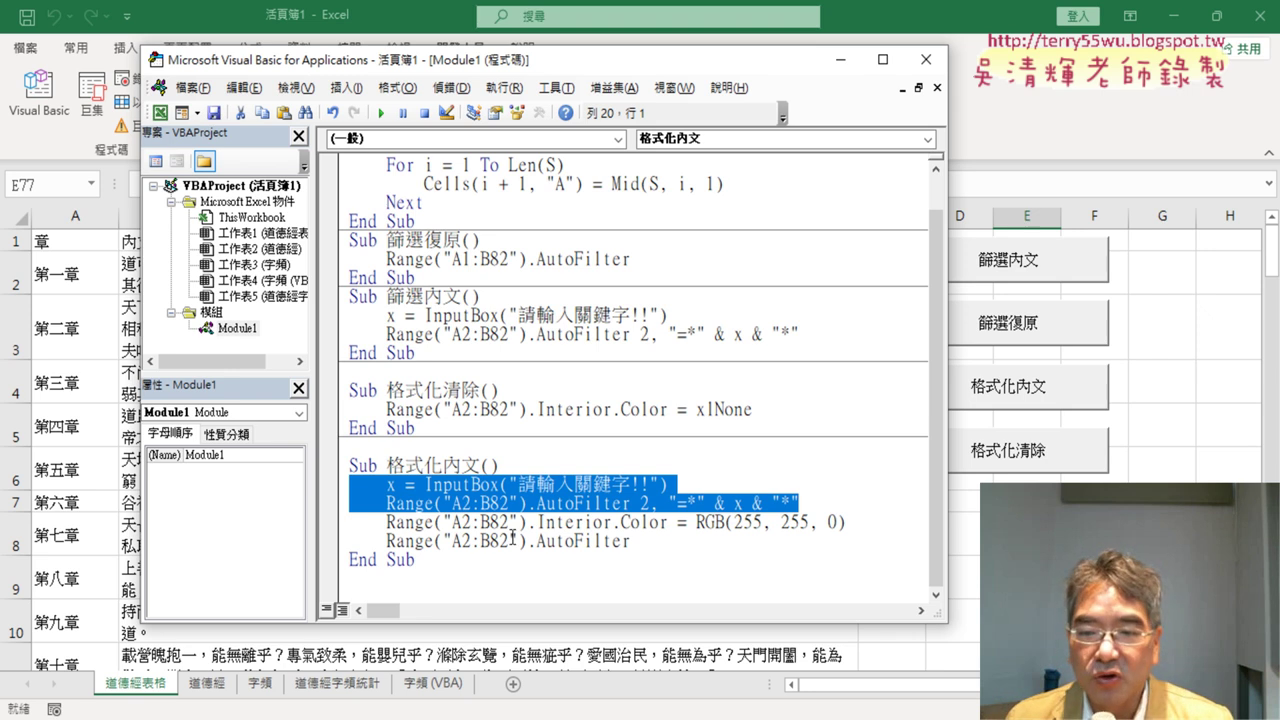
left_click_drag(386, 521, 851, 522)
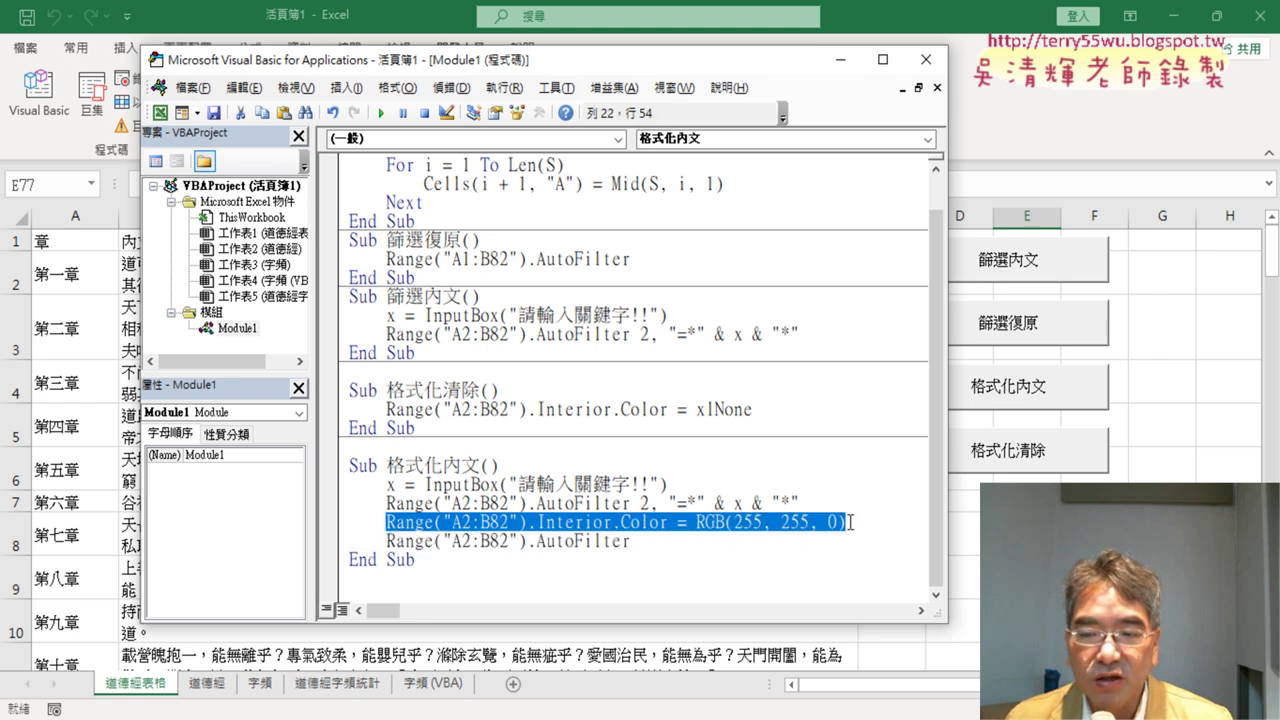
left_click_drag(630, 541, 388, 541)
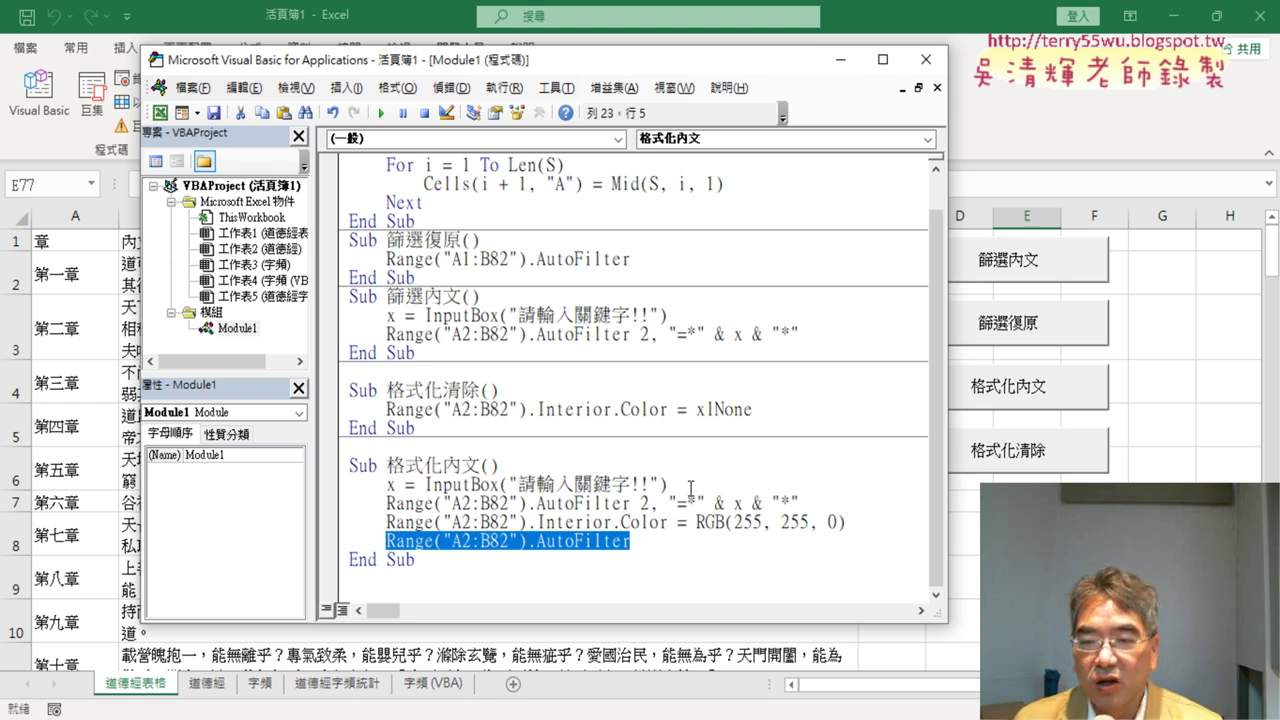
left_click_drag(812, 503, 342, 484)
left_click_drag(846, 523, 390, 521)
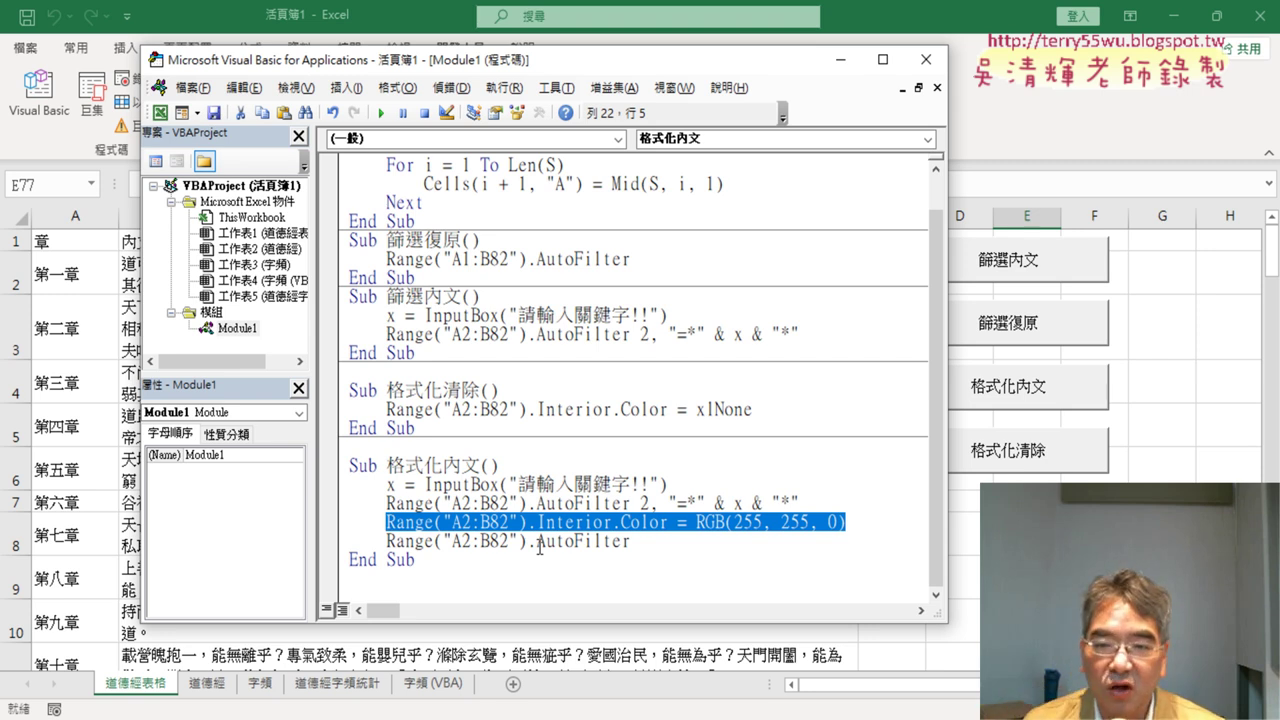
- Point out xlNone in the 格式化清除 macro and return to the worksheet with Alt+F11
left_click(753, 409)
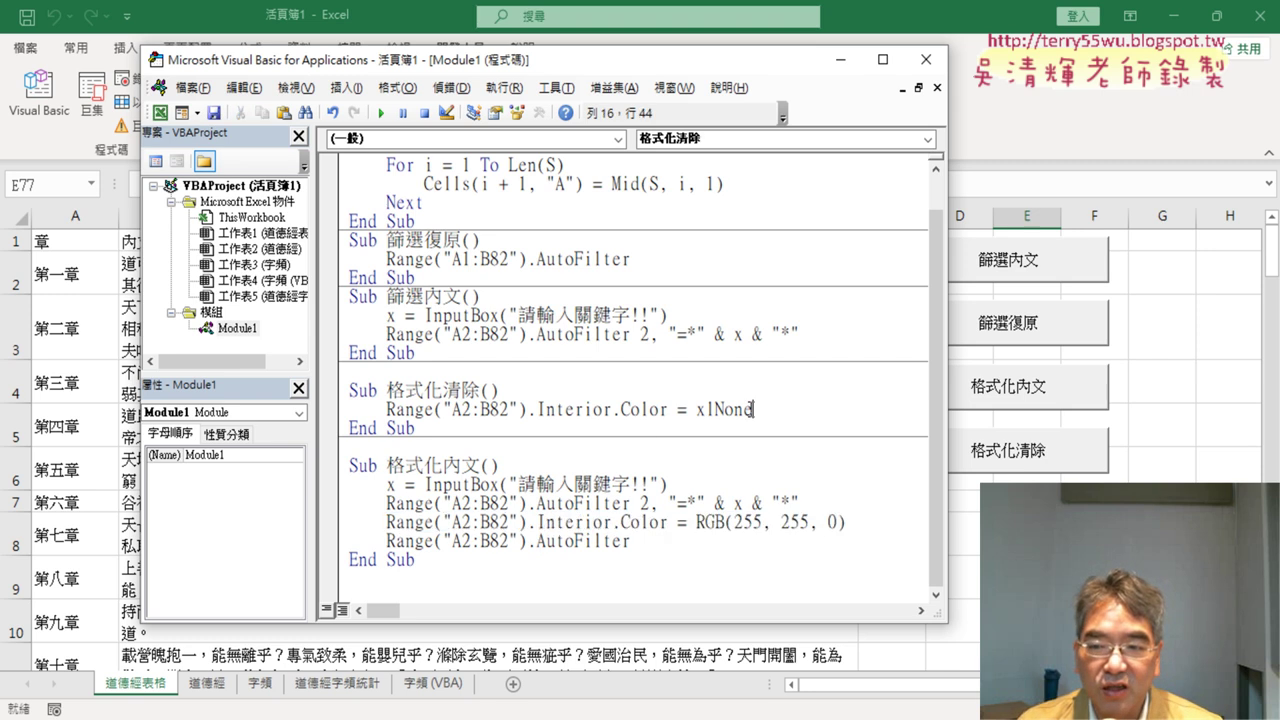
left_click_drag(753, 409, 695, 409)
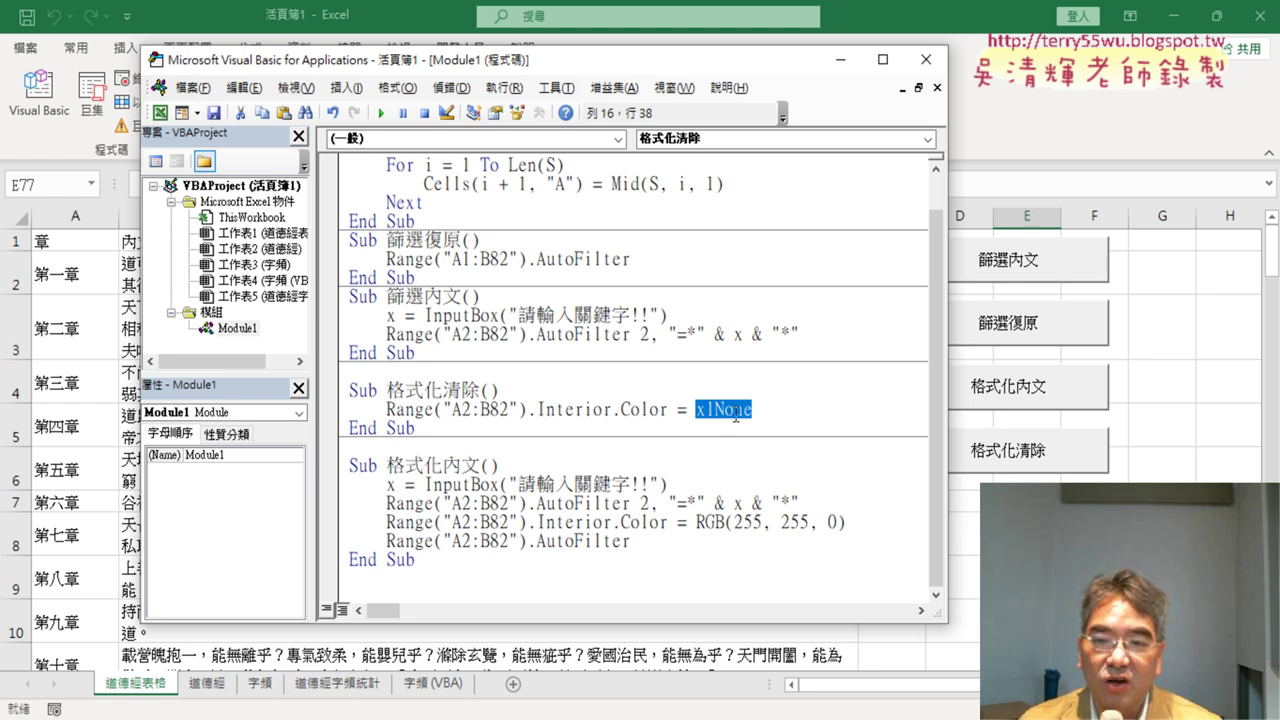
key("alt+F11")
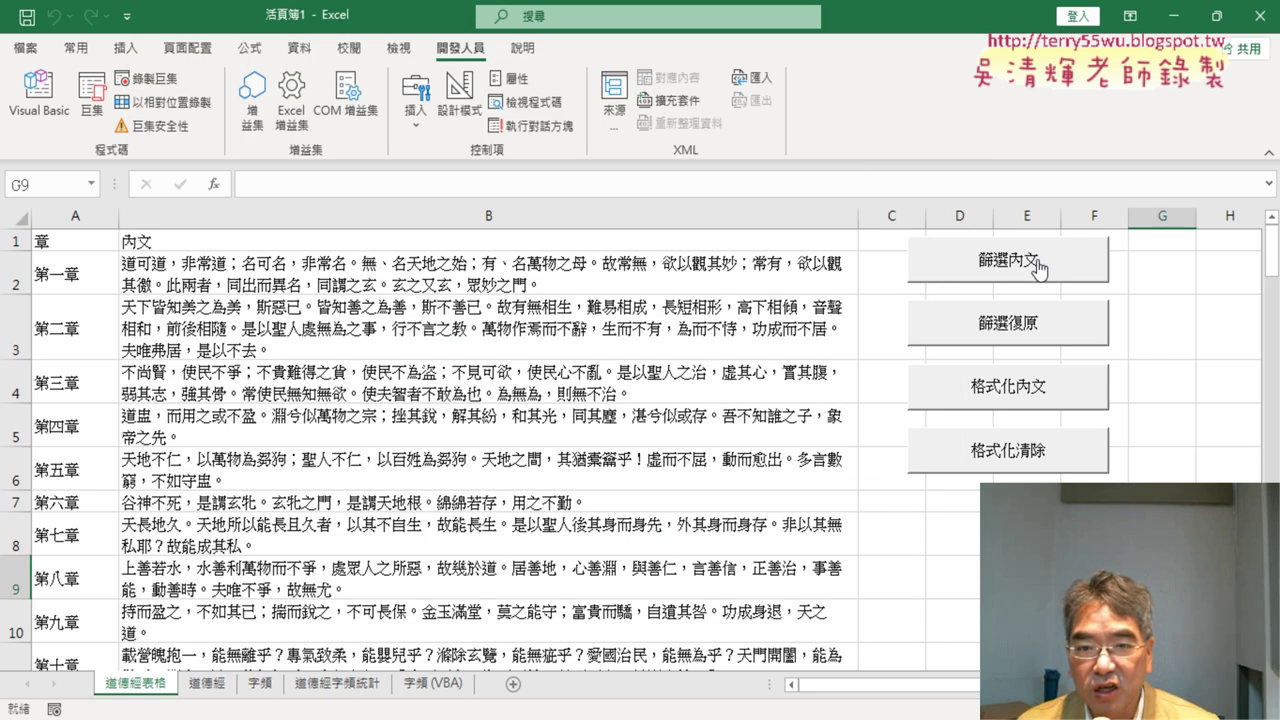
- Filter by 地 with 篩選內文, restore all rows with 篩選復原, then run 格式化內文
left_click(1040, 268)
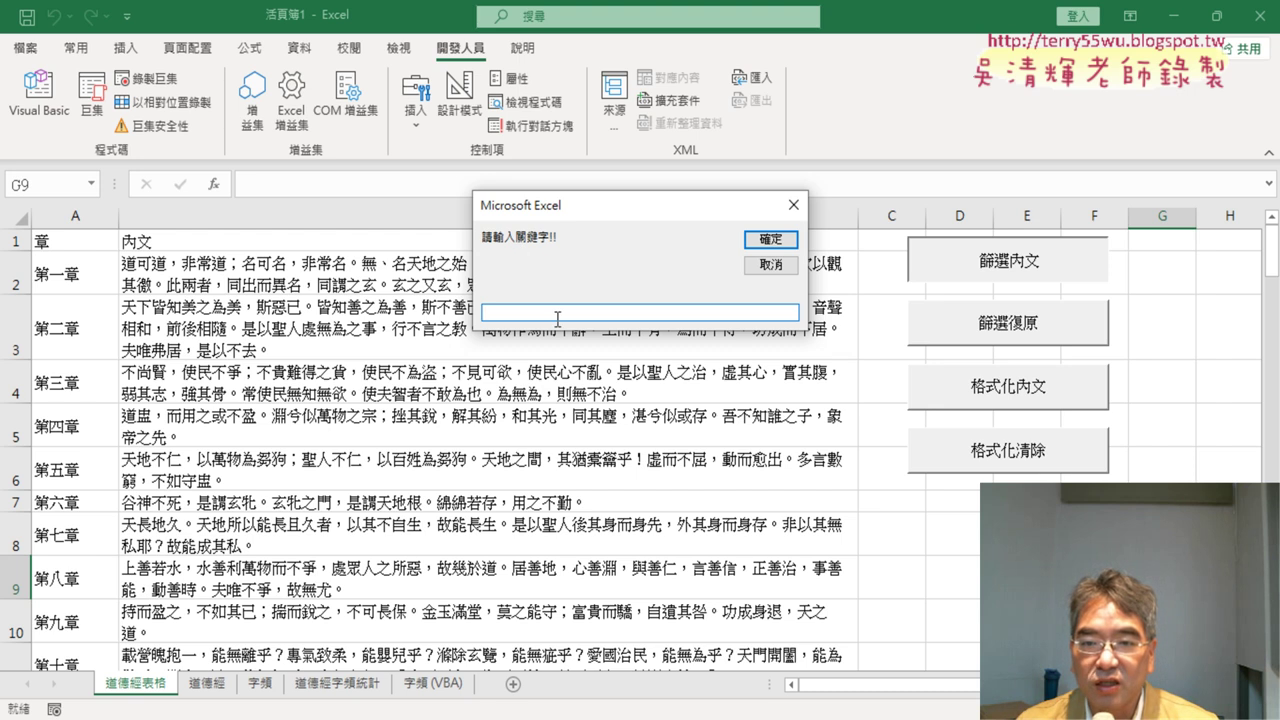
type("d")
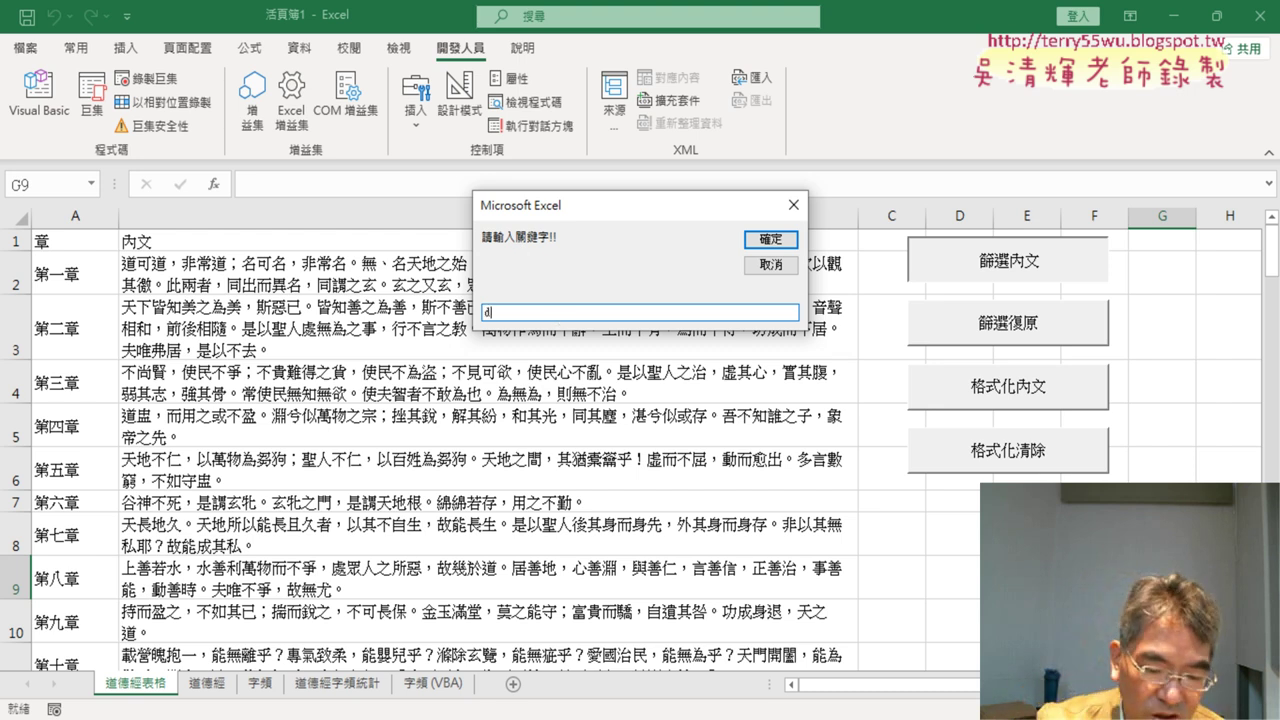
type("e")
key("BackSpace")
key("BackSpace")
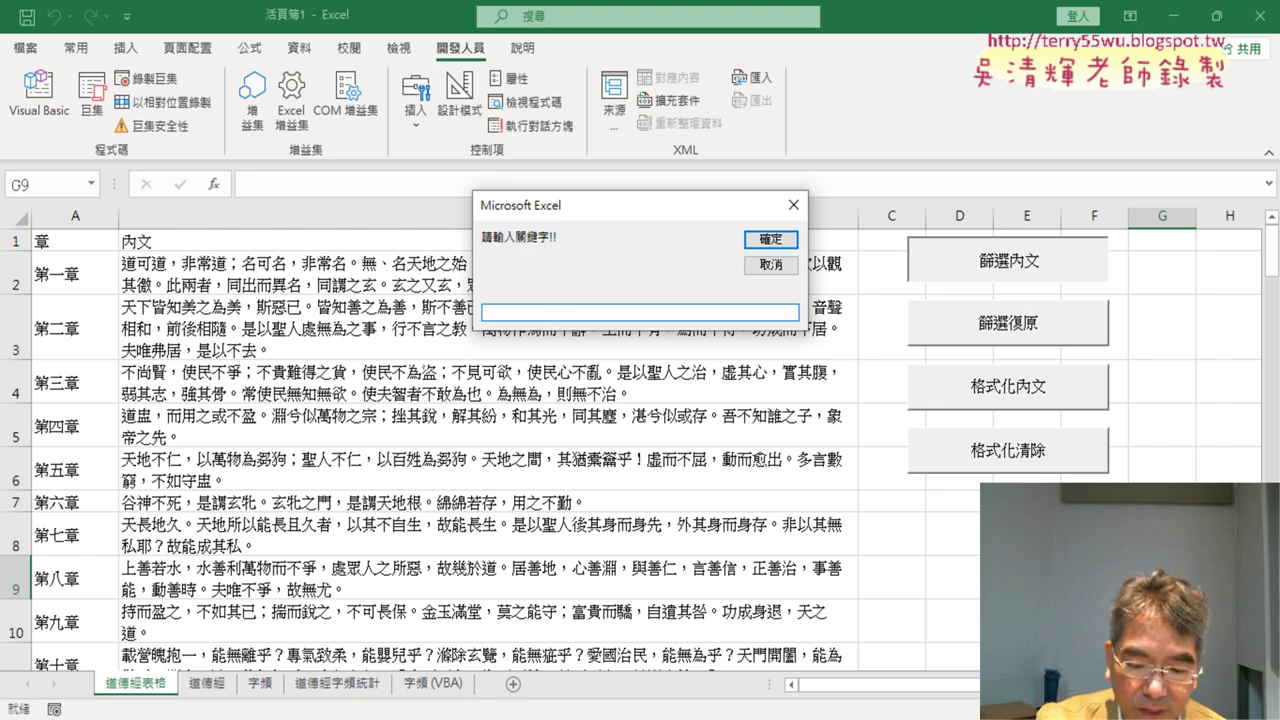
type("ㄉㄧ4")
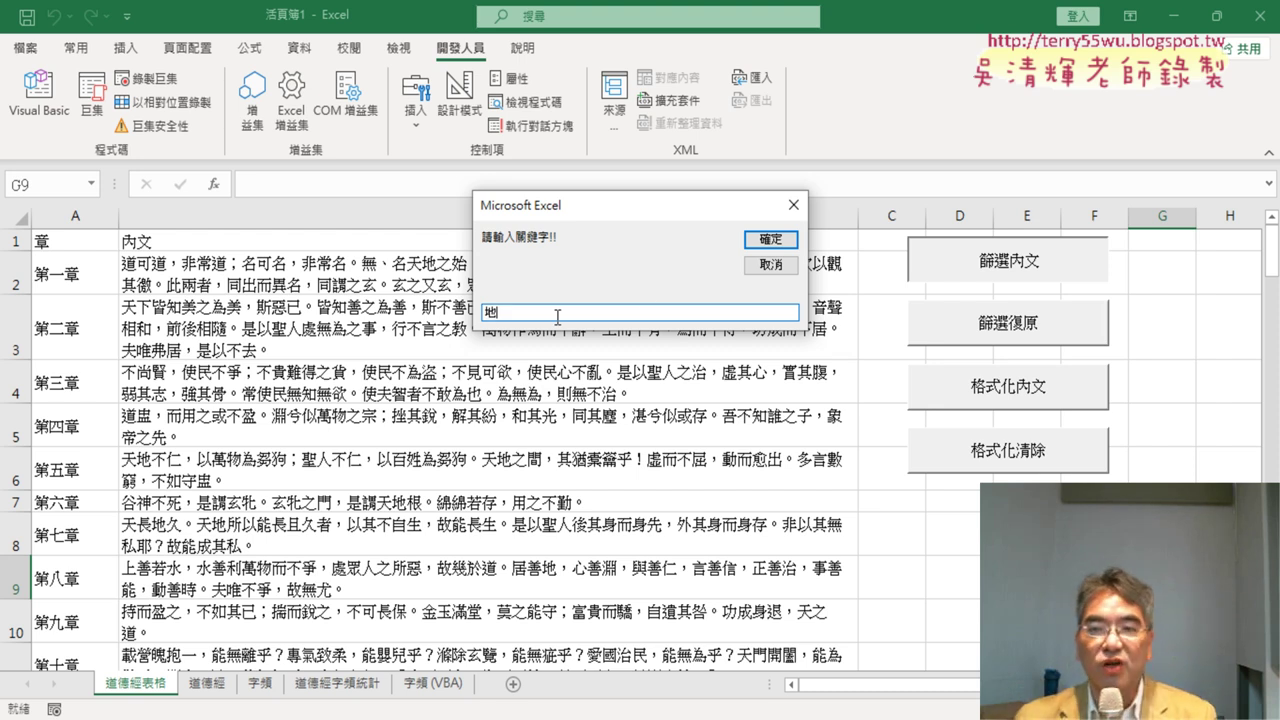
left_click(755, 240)
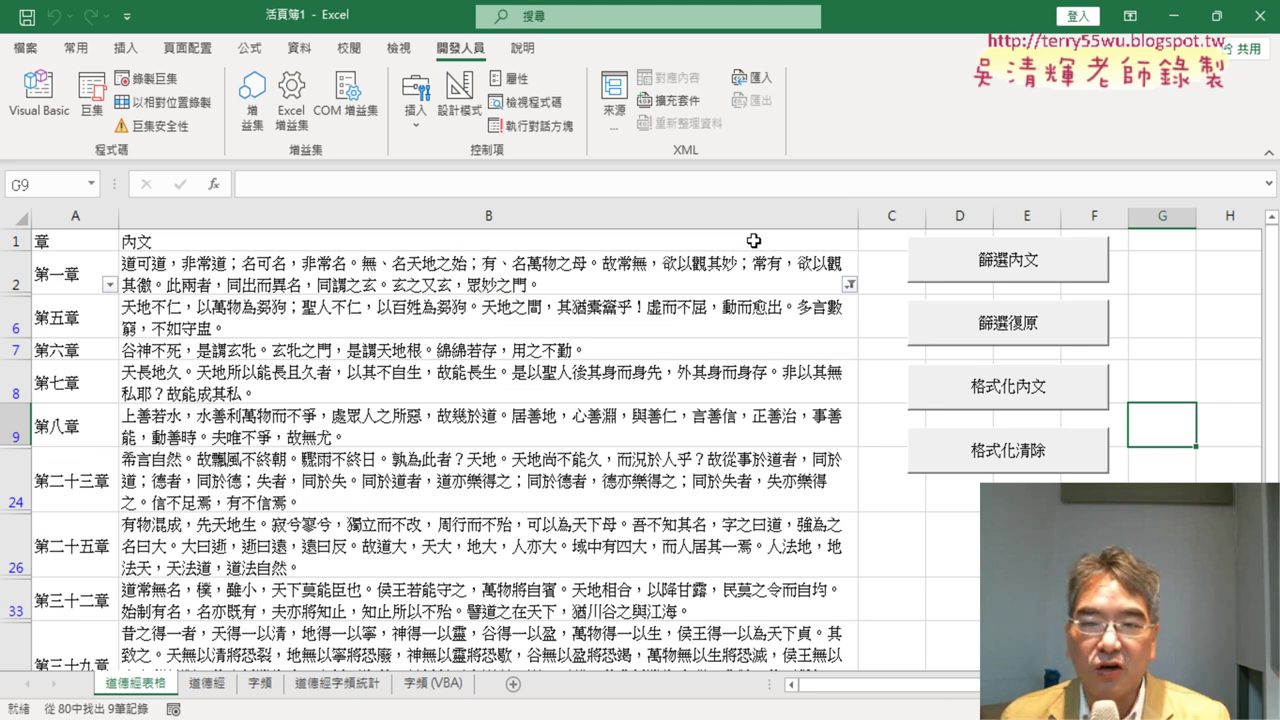
left_click(1040, 333)
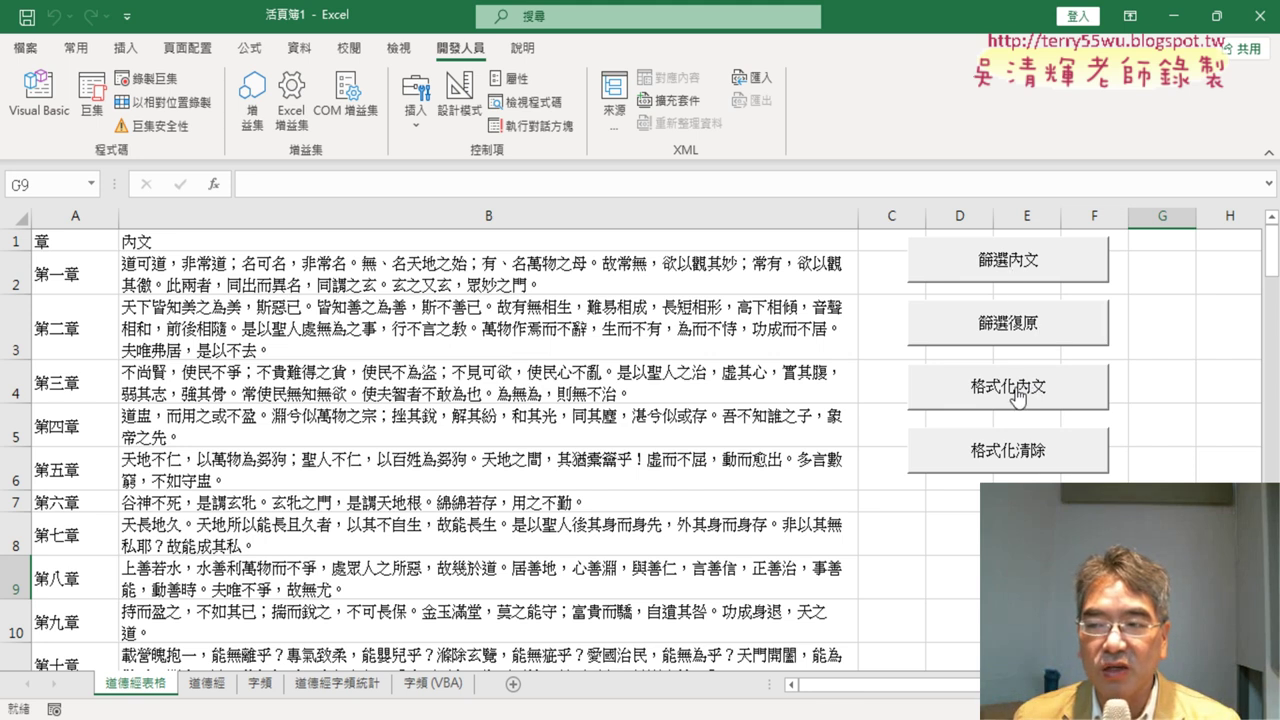
left_click(1016, 390)
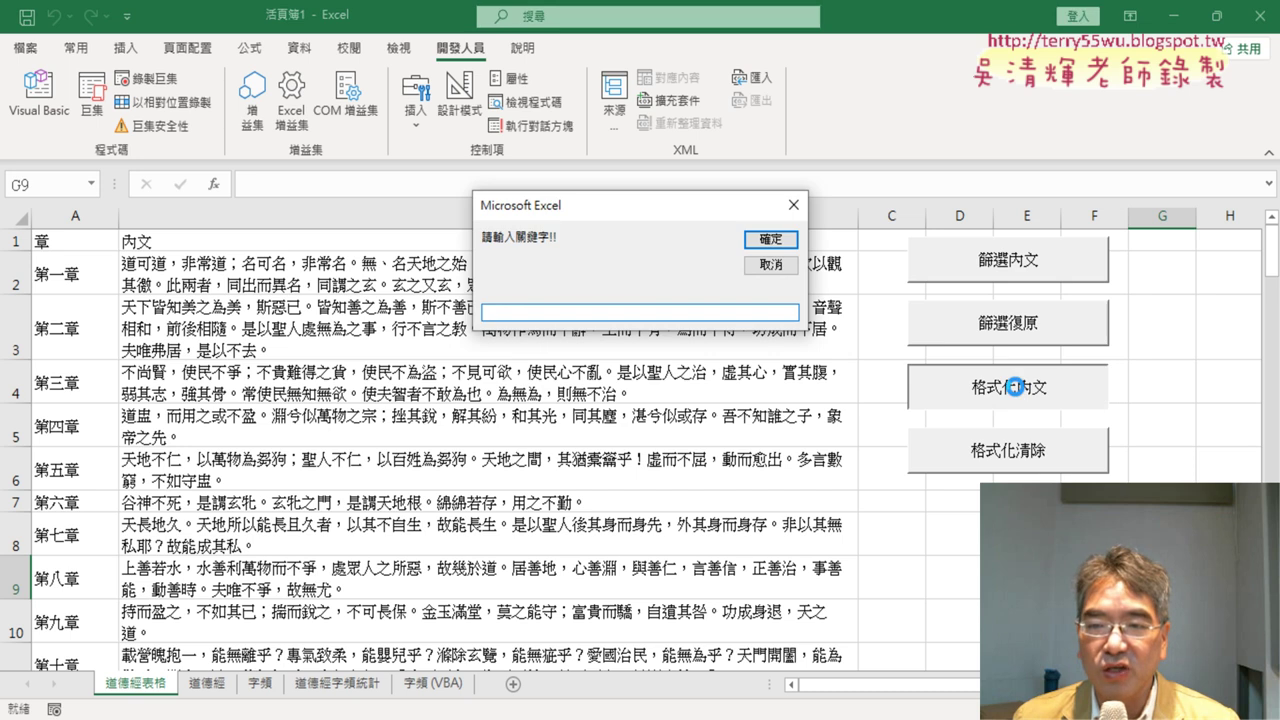
- Highlight the 地 chapters yellow, clear it with 格式化清除, and open the 字頻 (VBA) sheet
type("地")
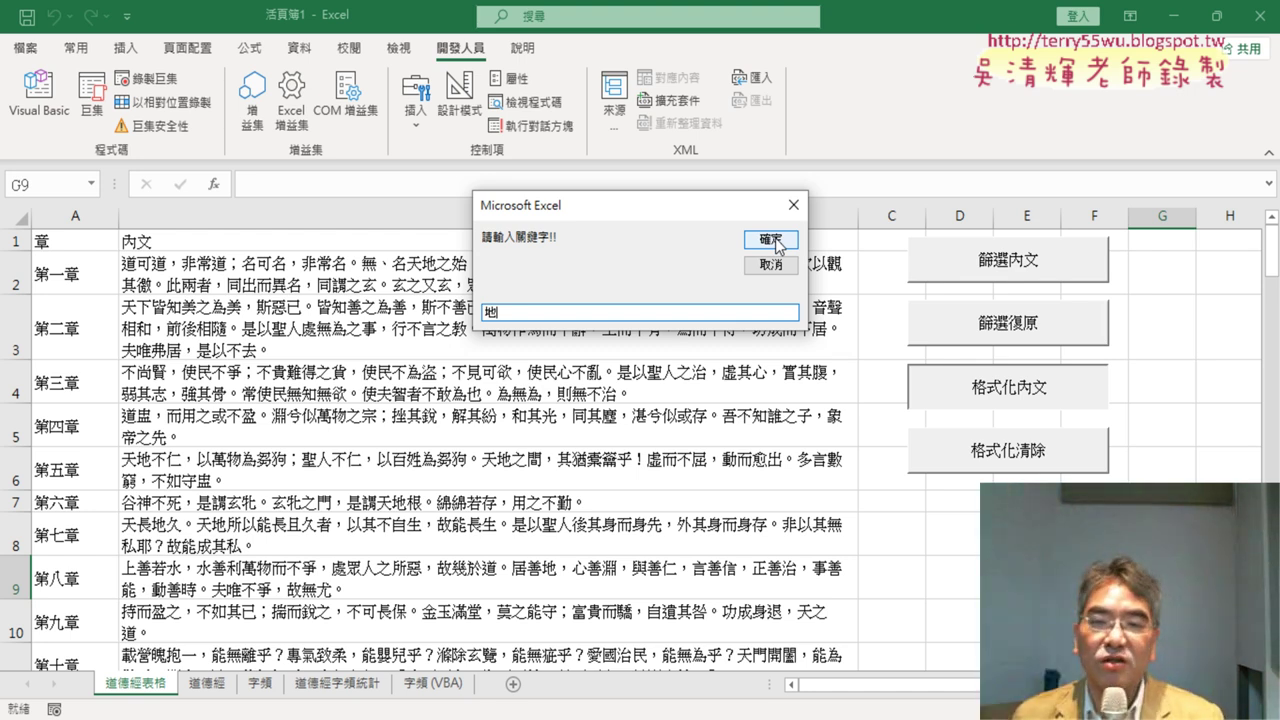
left_click(777, 242)
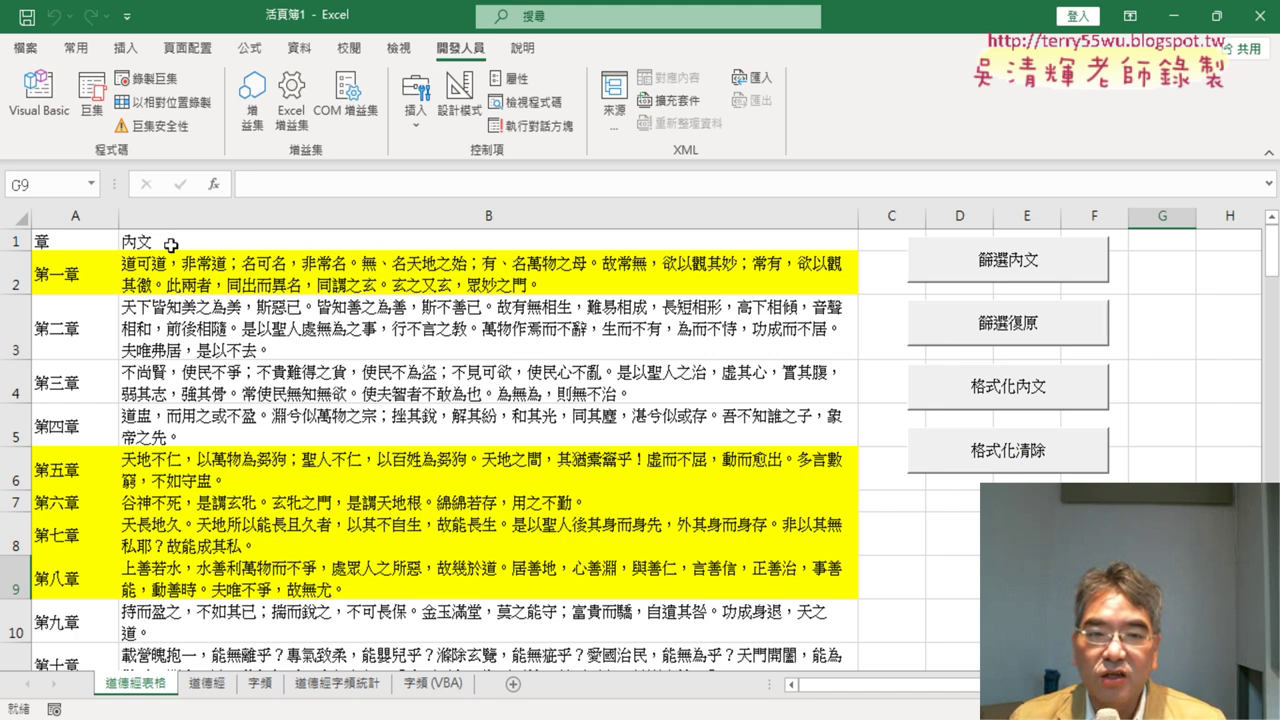
left_click(1041, 460)
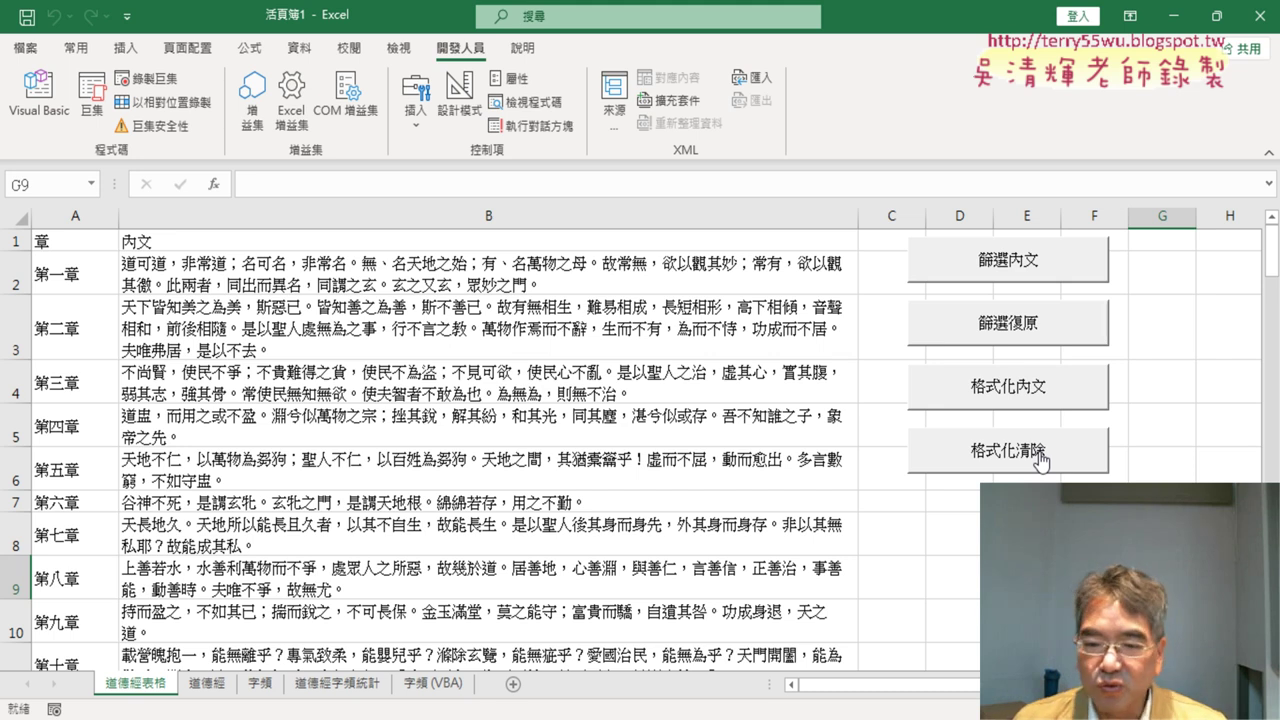
left_click(441, 688)
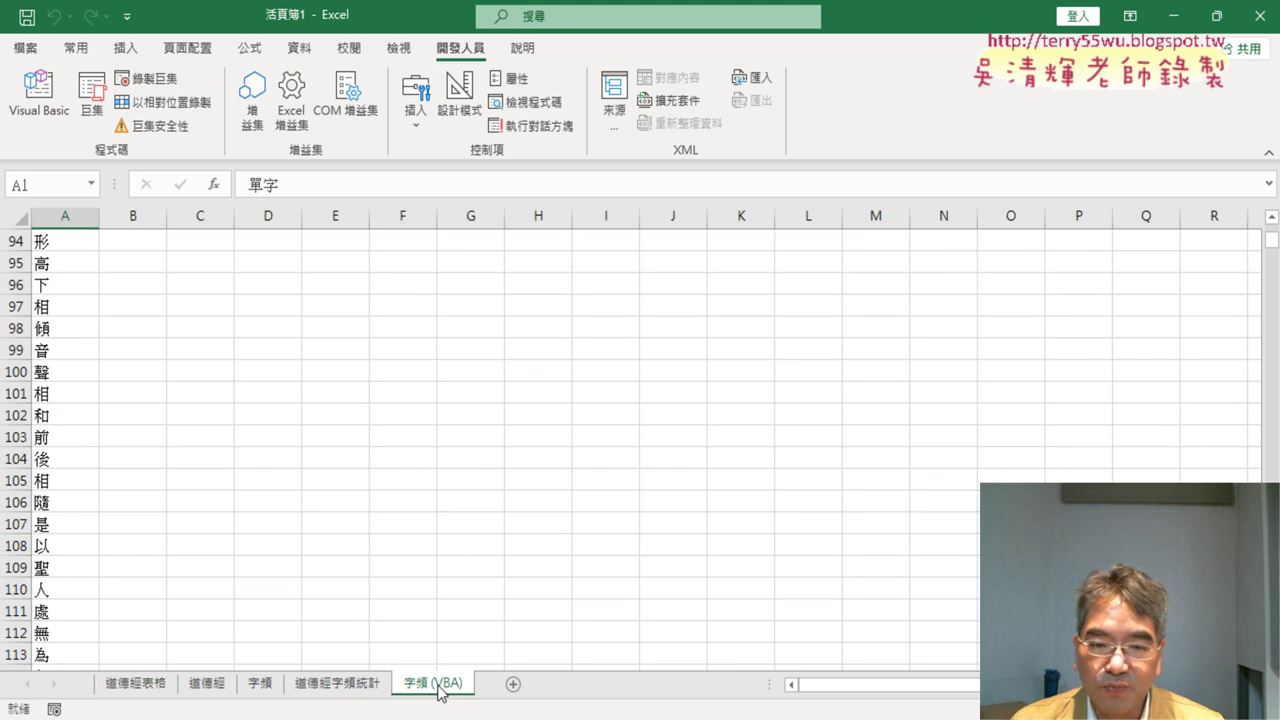
- On 道德經表格, set all four macro buttons to 大小位置不隨儲存格改變 via 物件格式
left_click(357, 697)
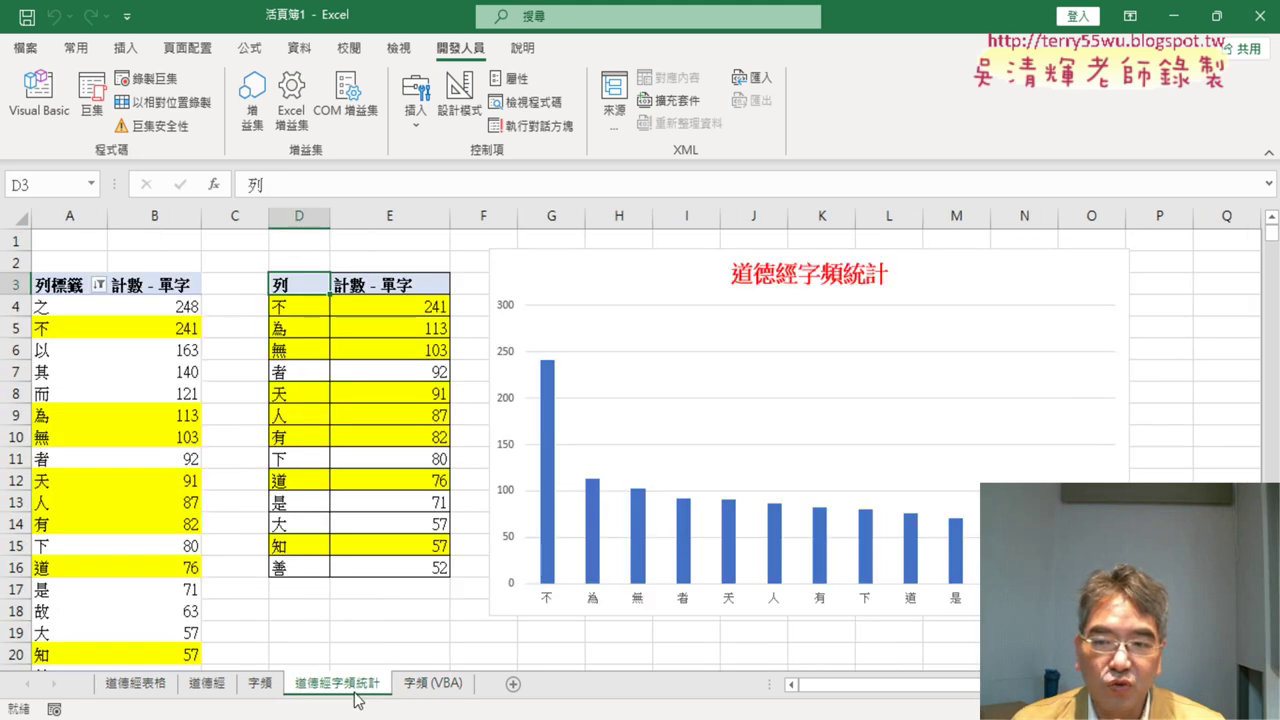
left_click(124, 684)
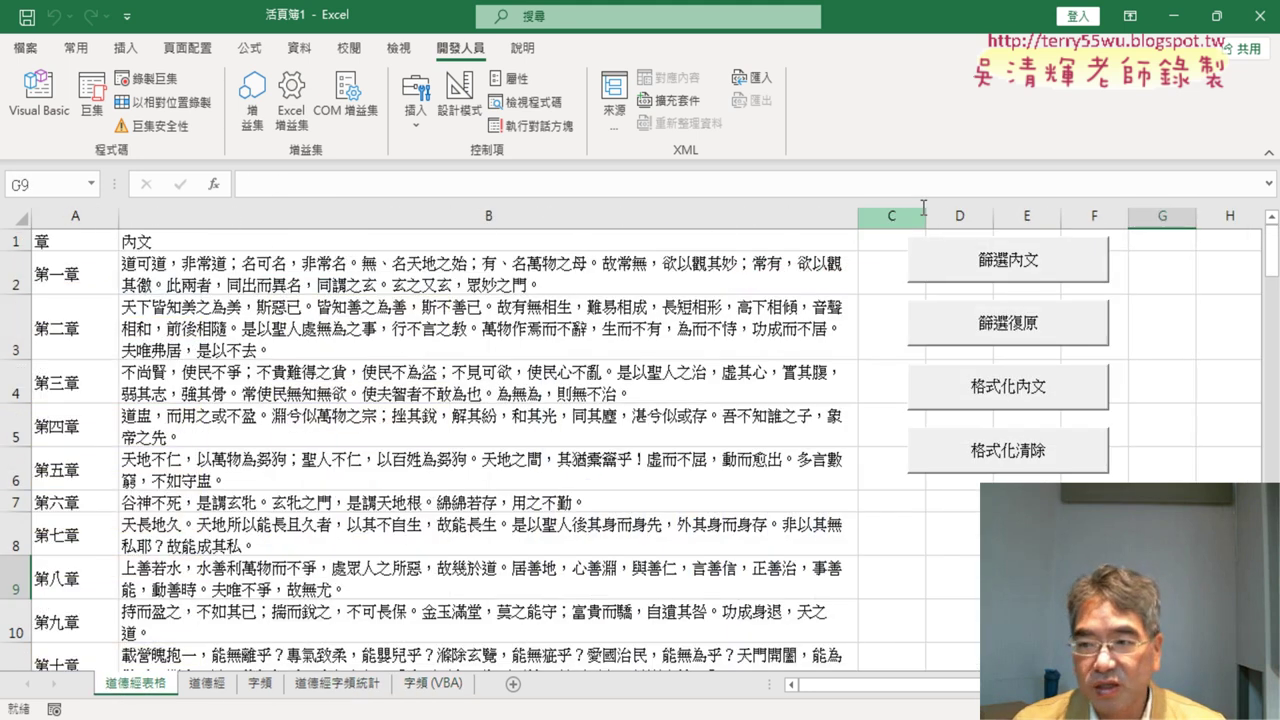
left_click(1063, 266, "ctrl")
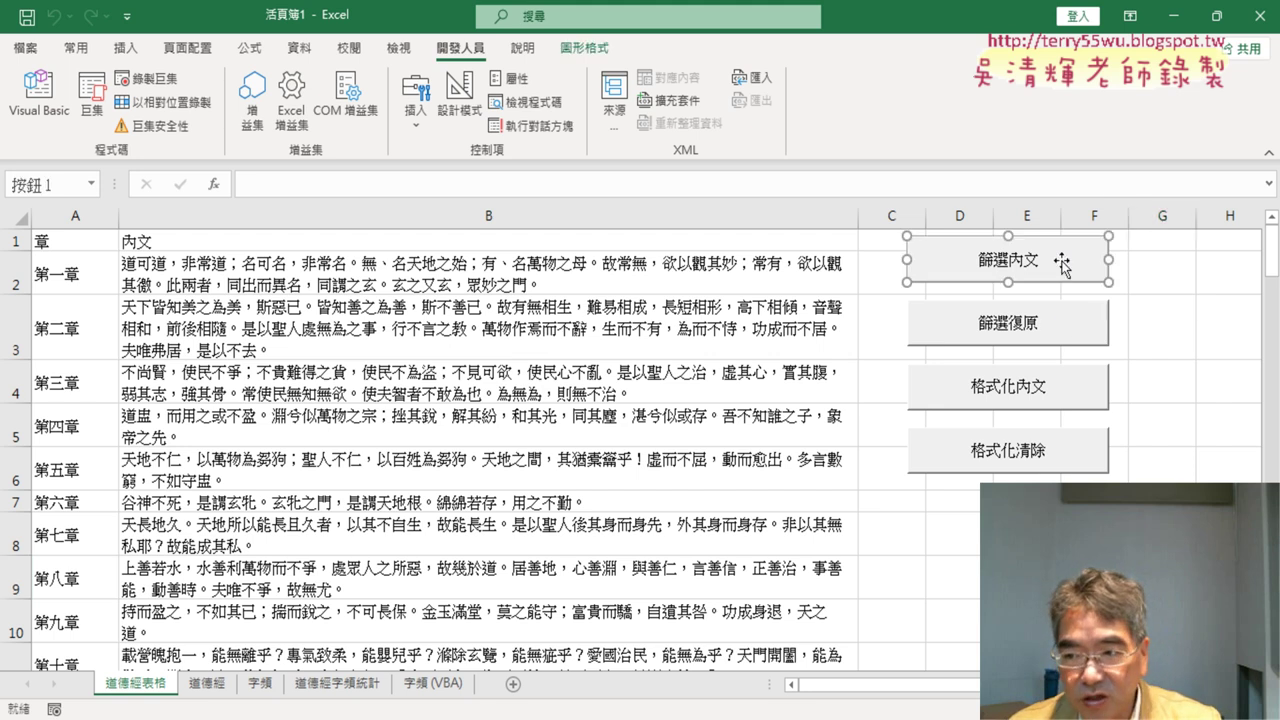
left_click(1058, 330, "ctrl")
left_click(1052, 392, "ctrl")
left_click(1046, 448, "ctrl")
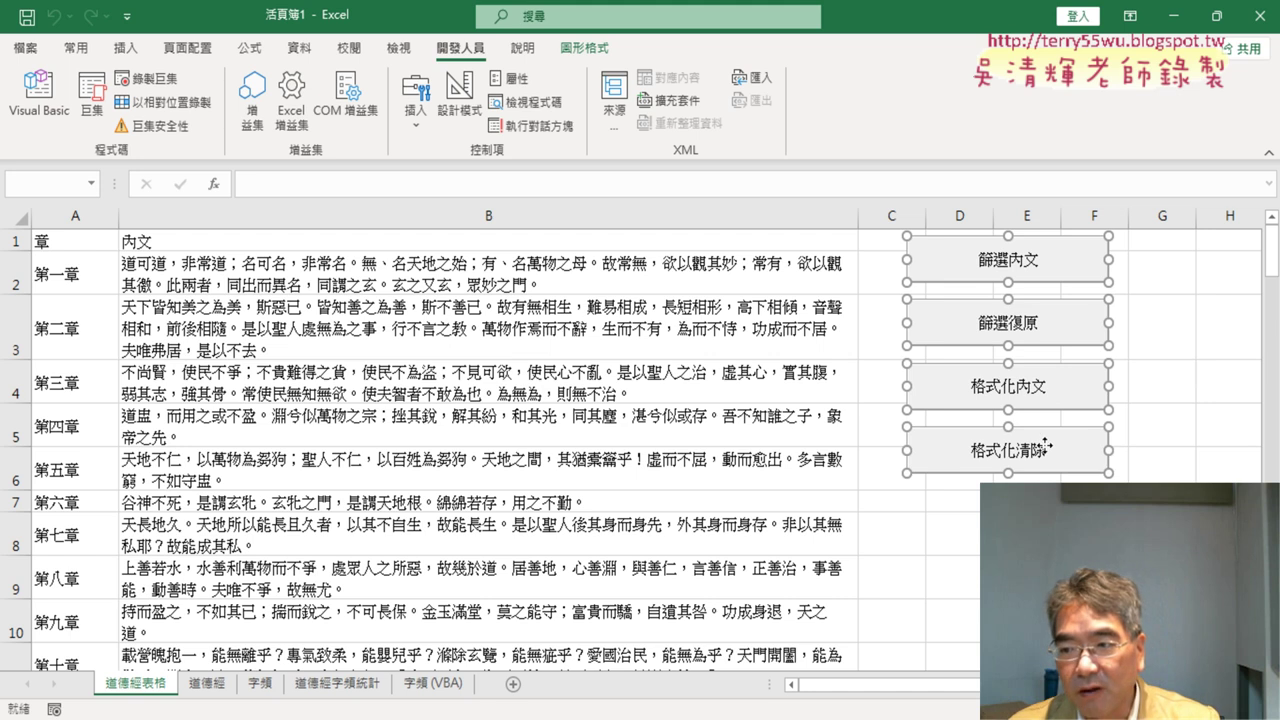
right_click(1046, 447)
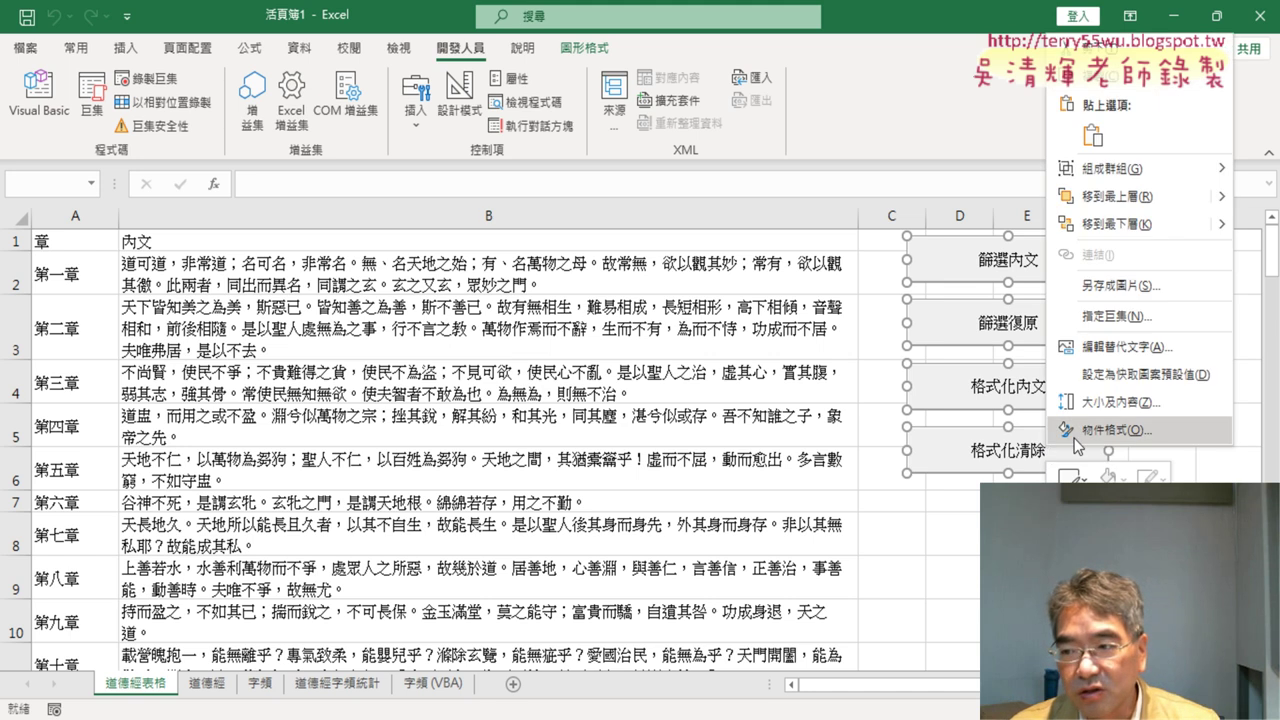
left_click(1077, 444)
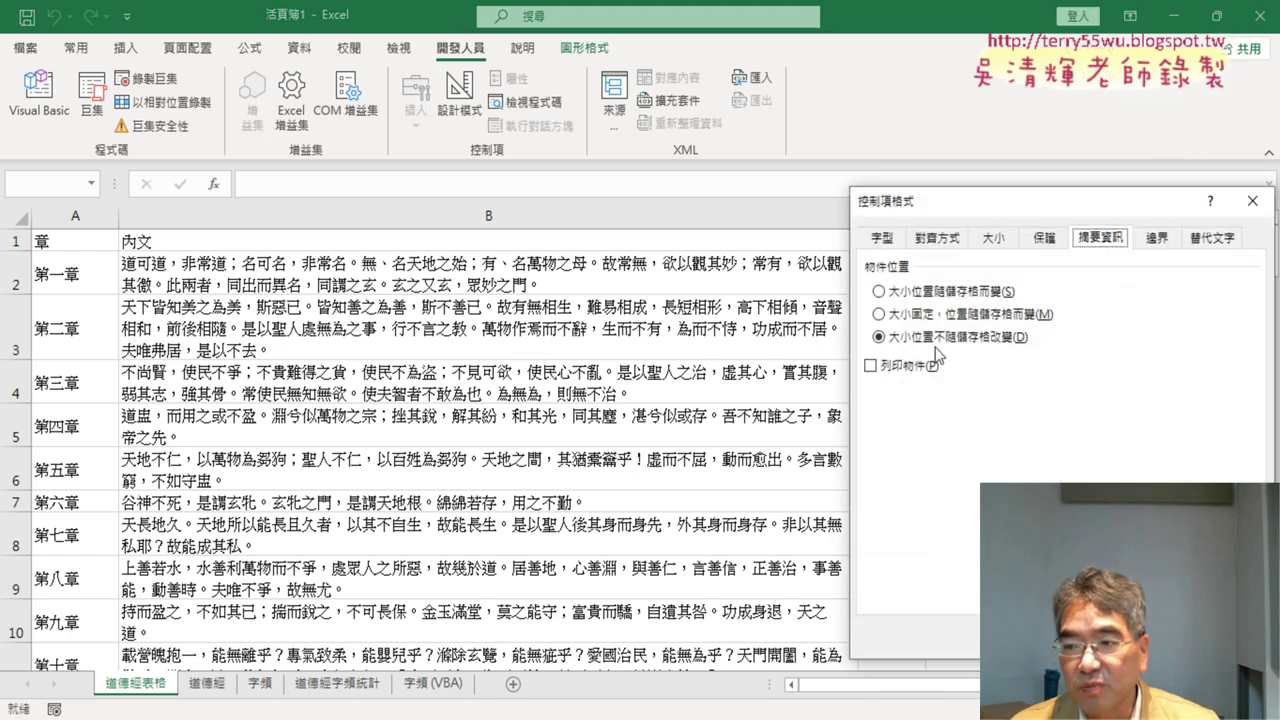
left_click(1150, 635)
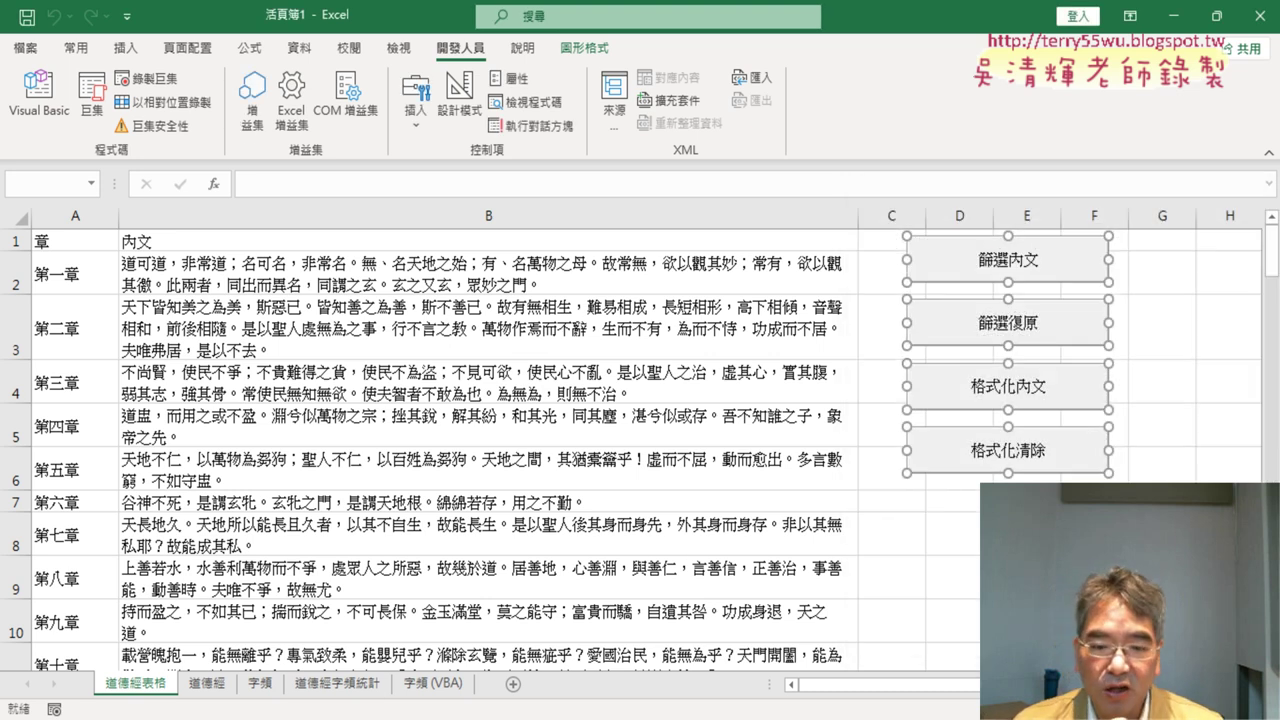
mouse_move(351, 679)
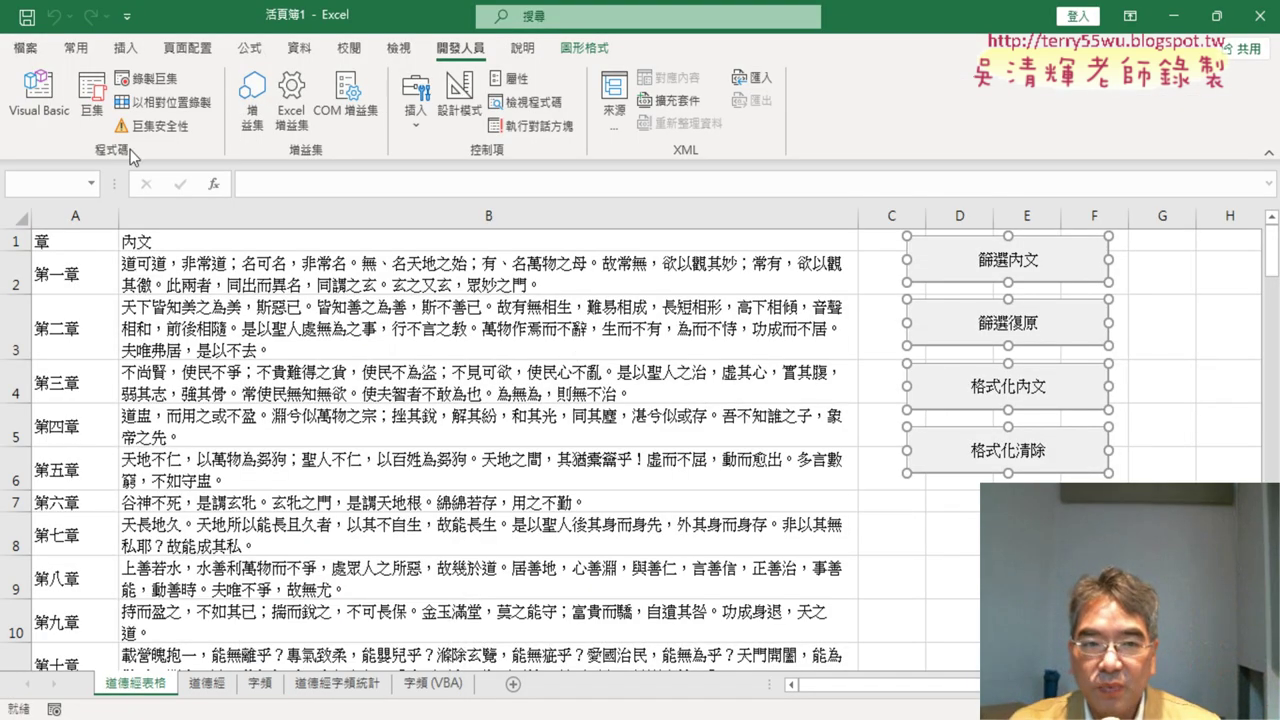
- In the document, change the 篩選復原 range from A1:C502 to A1:B82
left_click(39, 95)
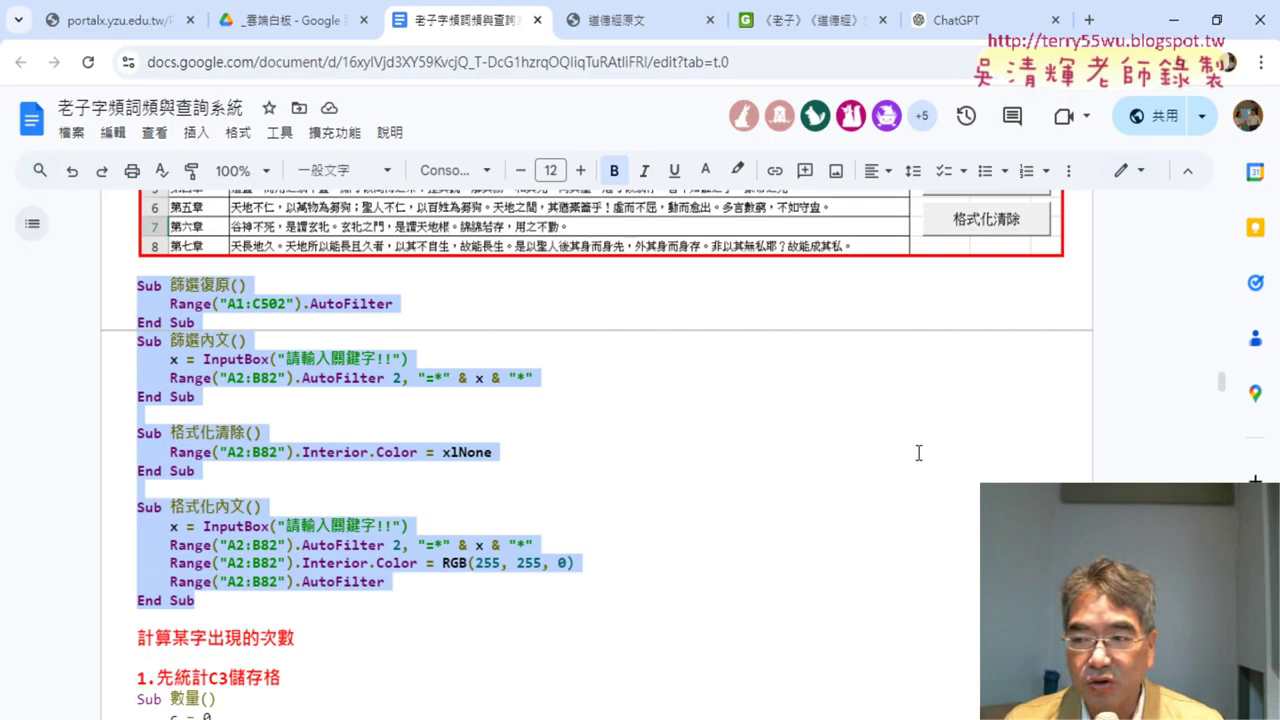
left_click(917, 450)
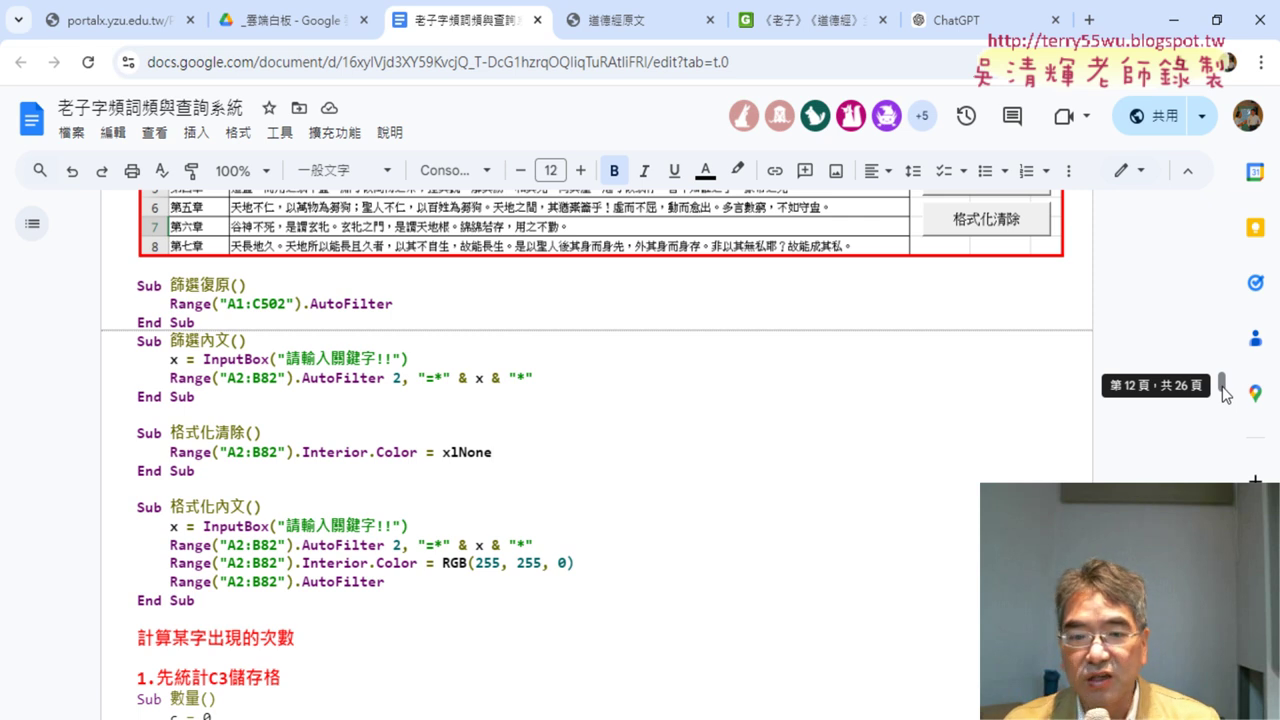
mouse_move(168, 287)
left_mouse_down()
mouse_move(230, 286)
mouse_move(262, 303)
left_mouse_up()
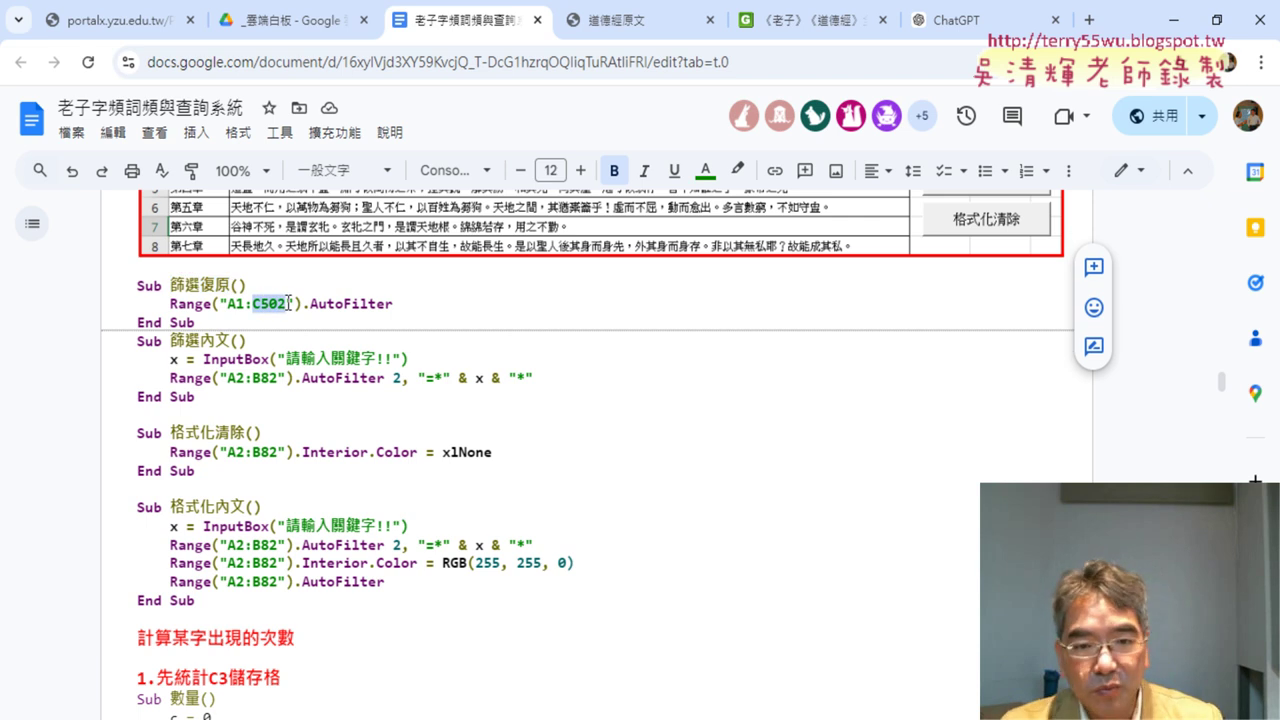
key("BackSpace")
type("B8")
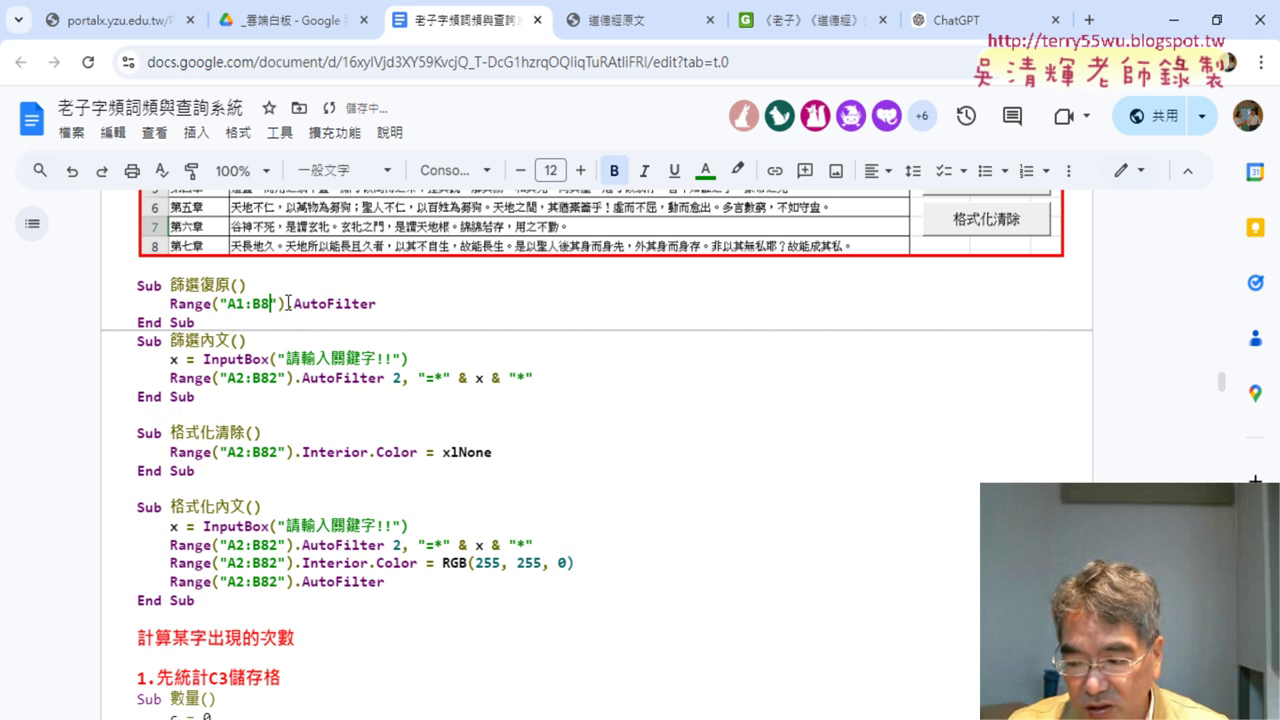
type("2")
- Review each of the four macros and add blank lines after the last End Sub
left_click_drag(236, 326, 136, 284)
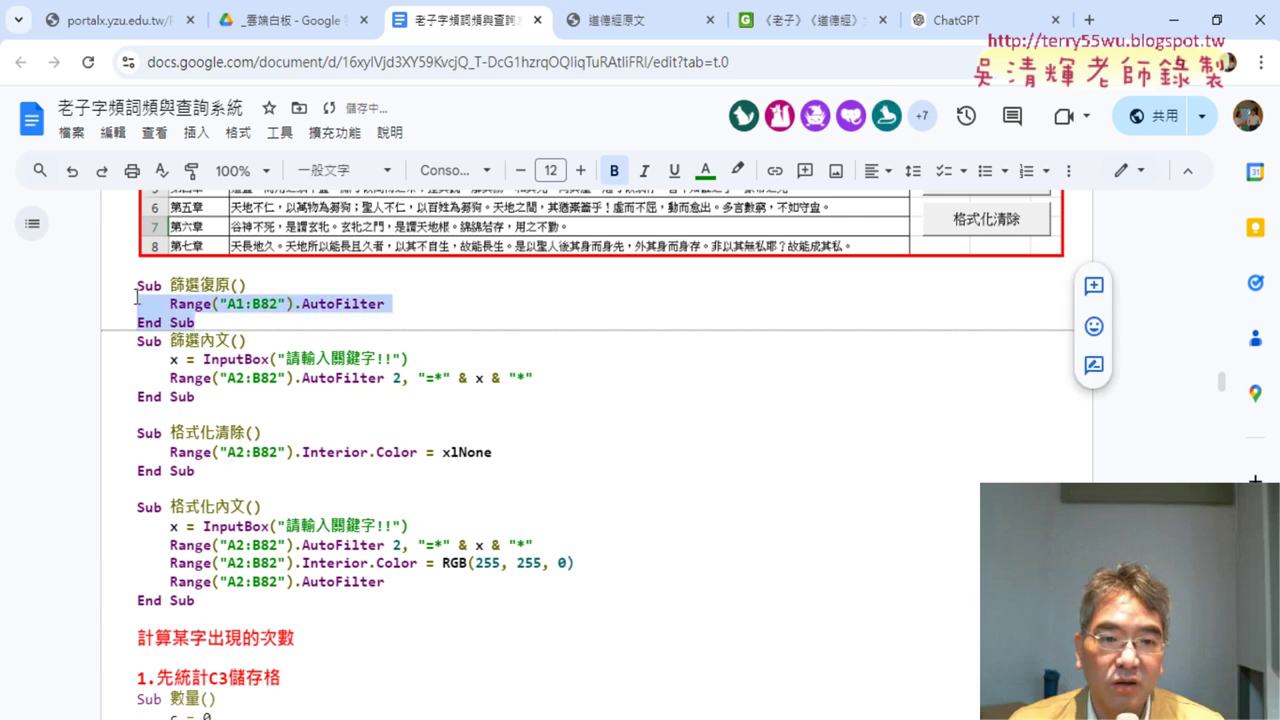
left_click_drag(231, 396, 130, 342)
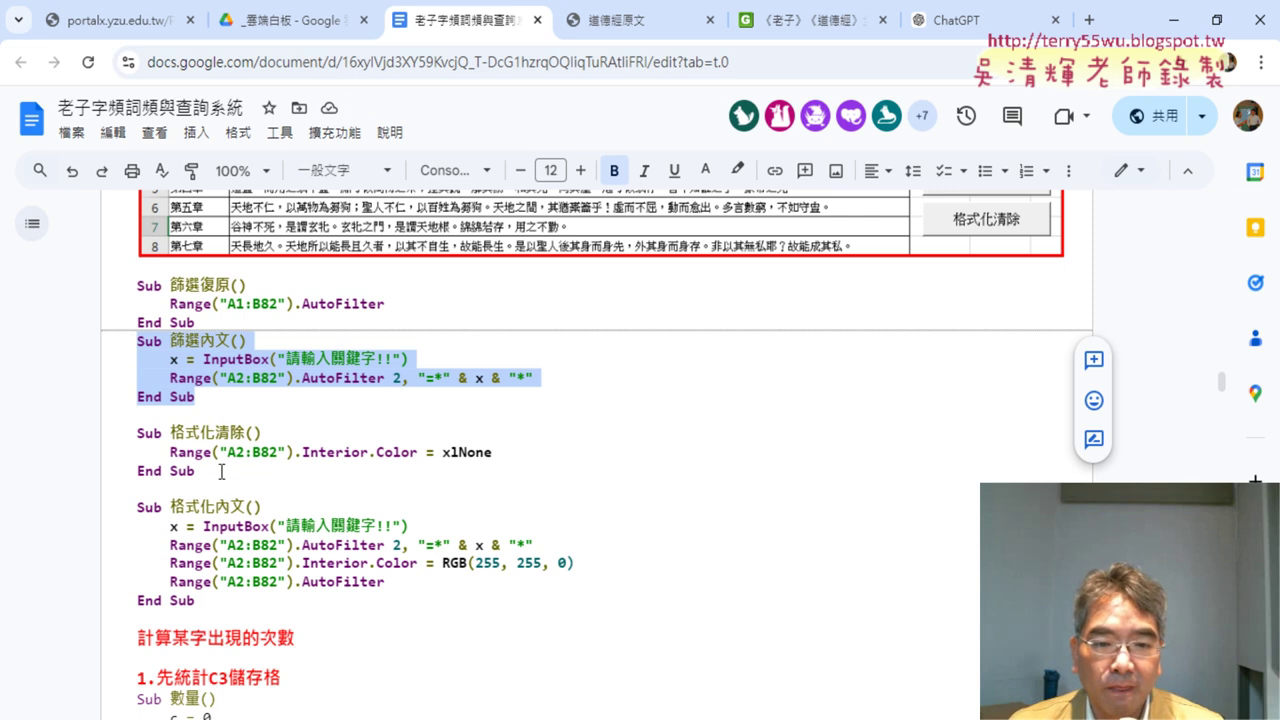
left_click_drag(196, 471, 125, 434)
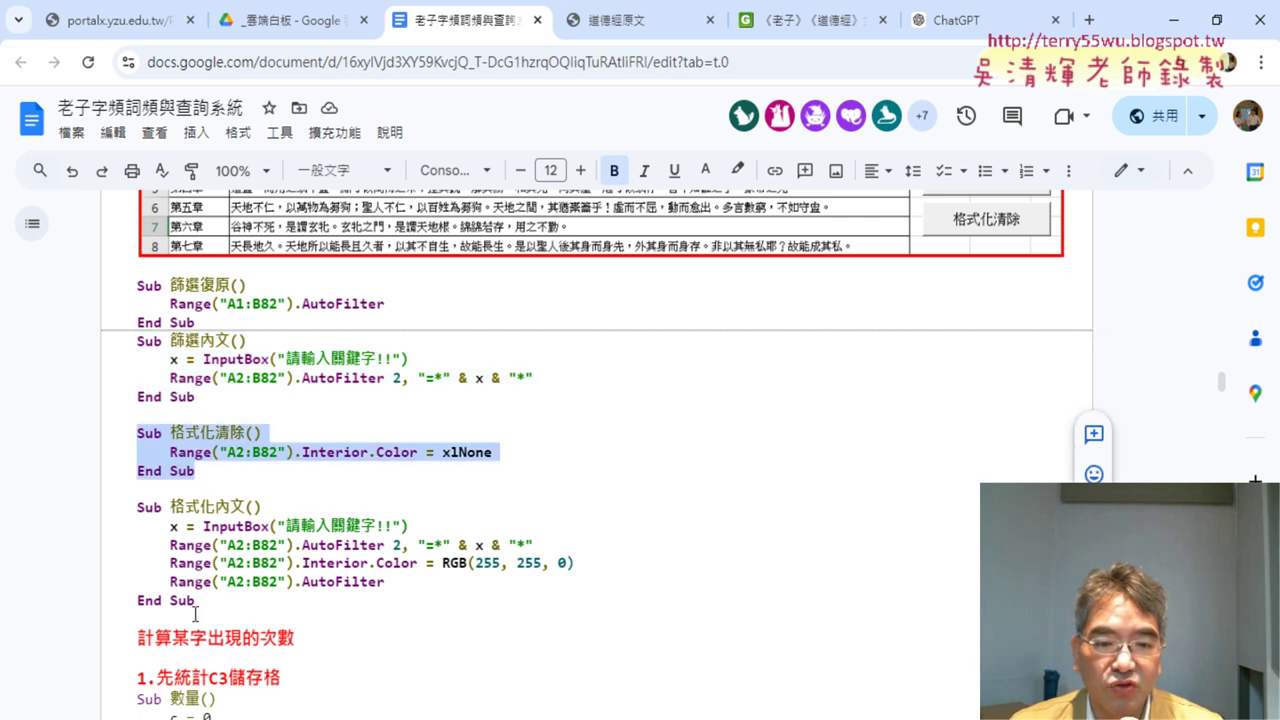
left_click_drag(196, 601, 128, 506)
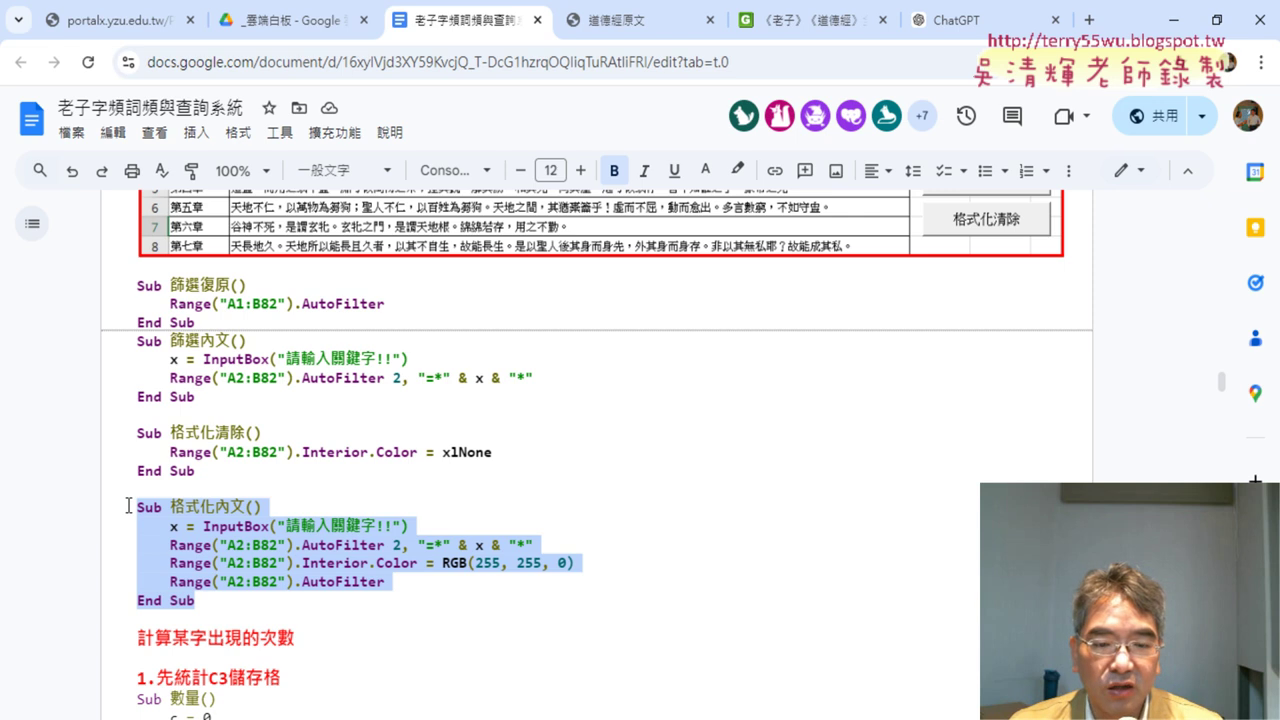
left_click(217, 600)
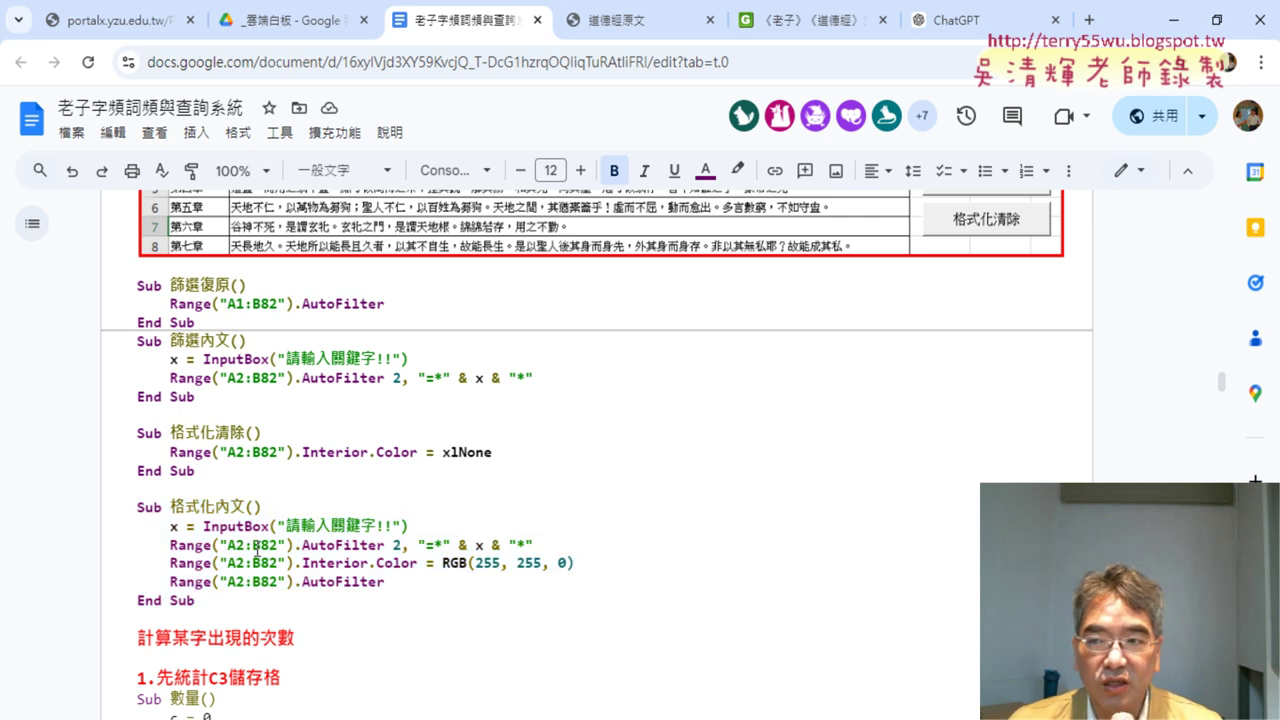
key("Return")
key("Return")
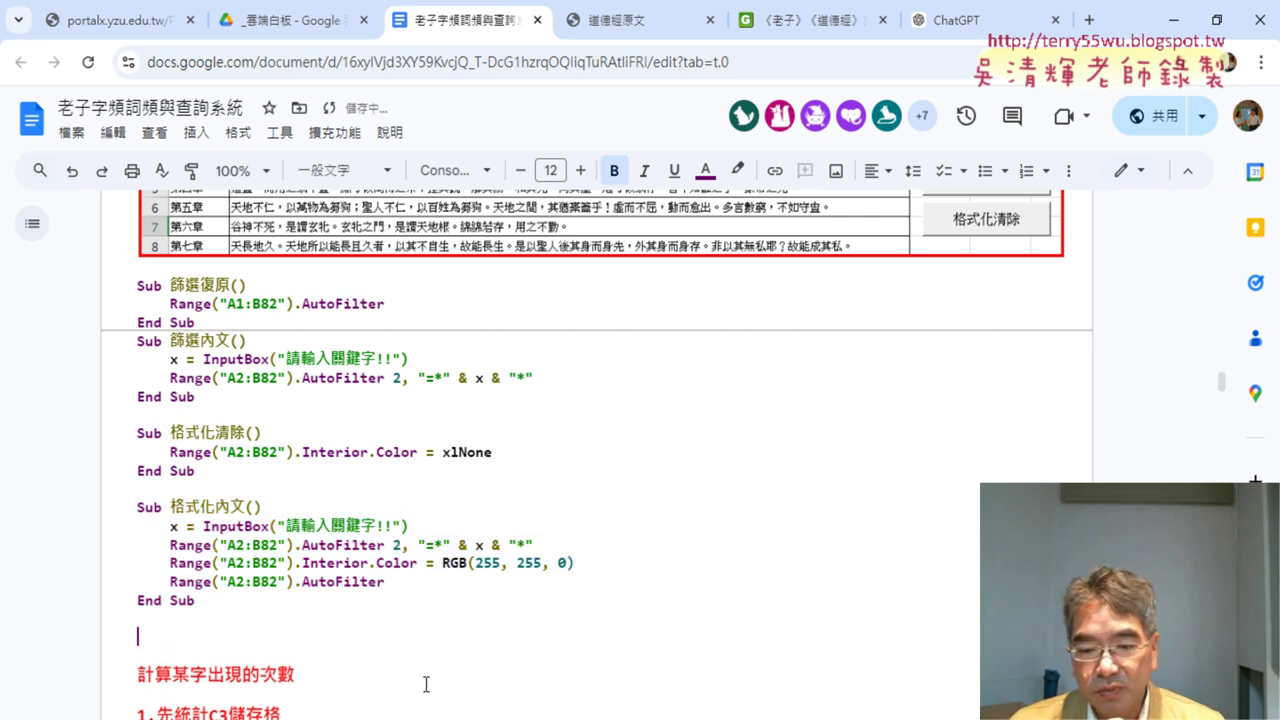
- Show the 篩選內文 button's Format Control dialog centred, highlighting 大小位置不隨儲存格改變
mouse_move(437, 716)
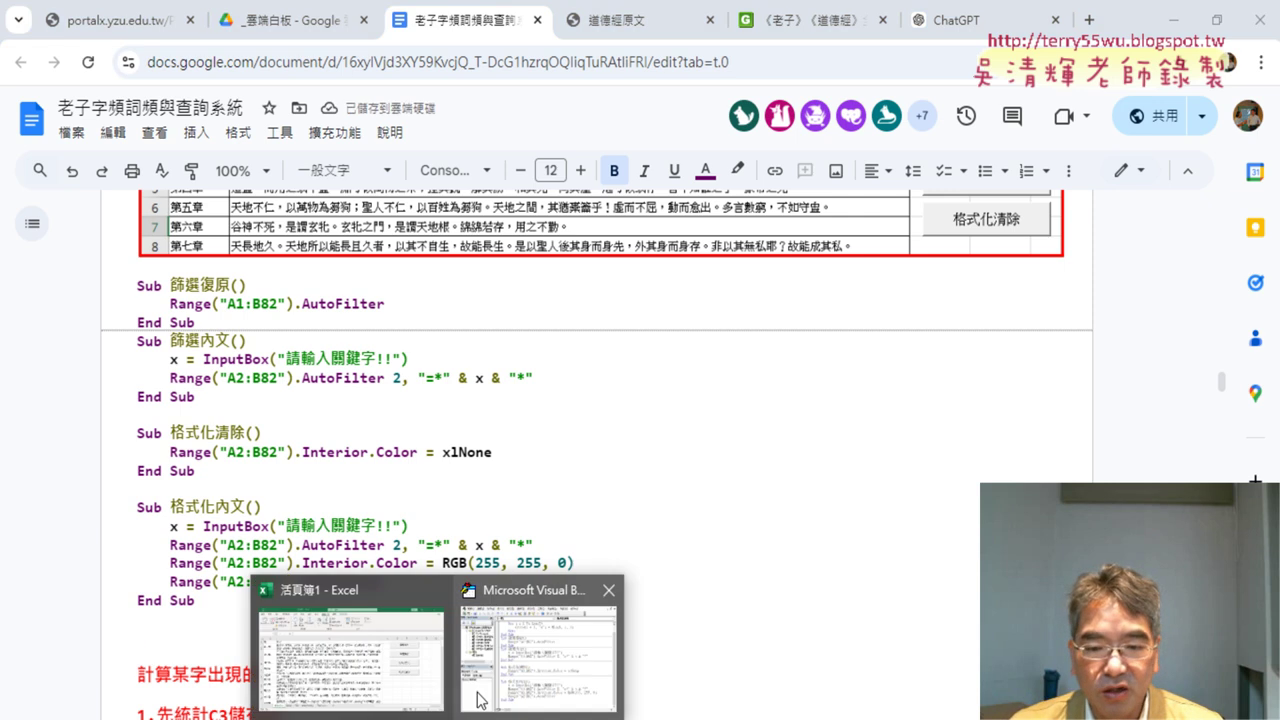
left_click(407, 683)
right_click(1033, 277)
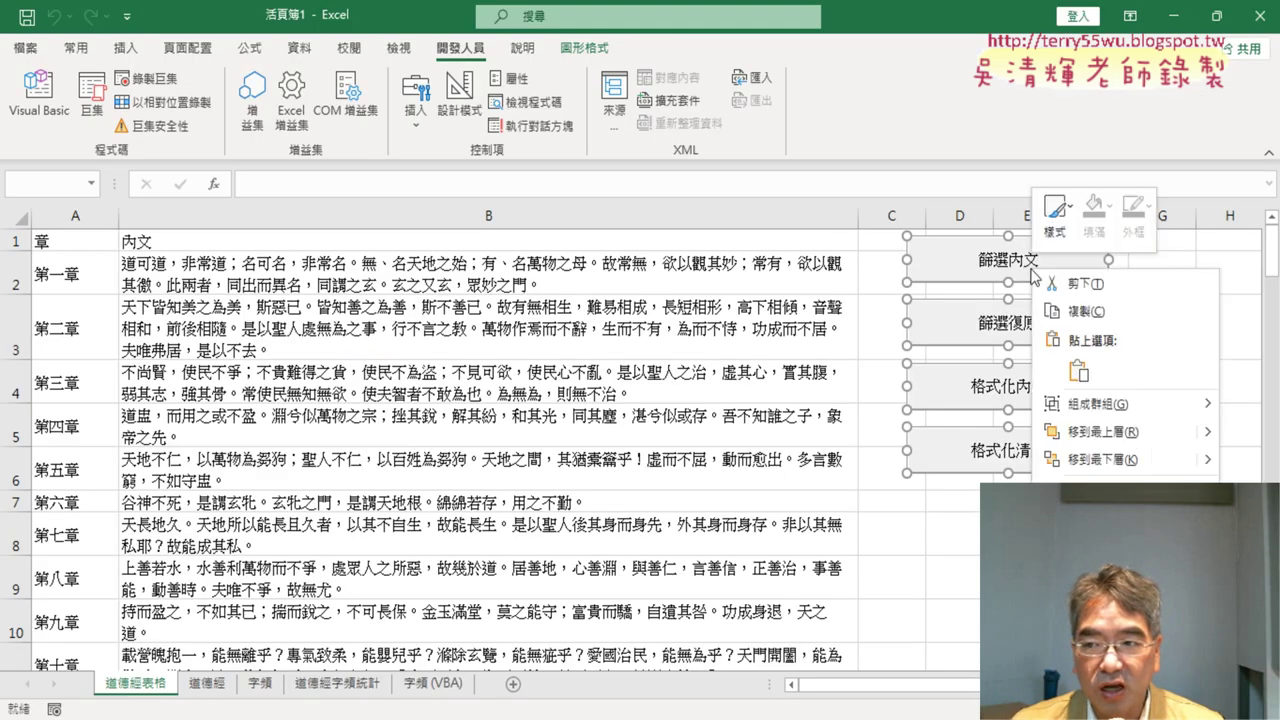
left_click(1090, 515)
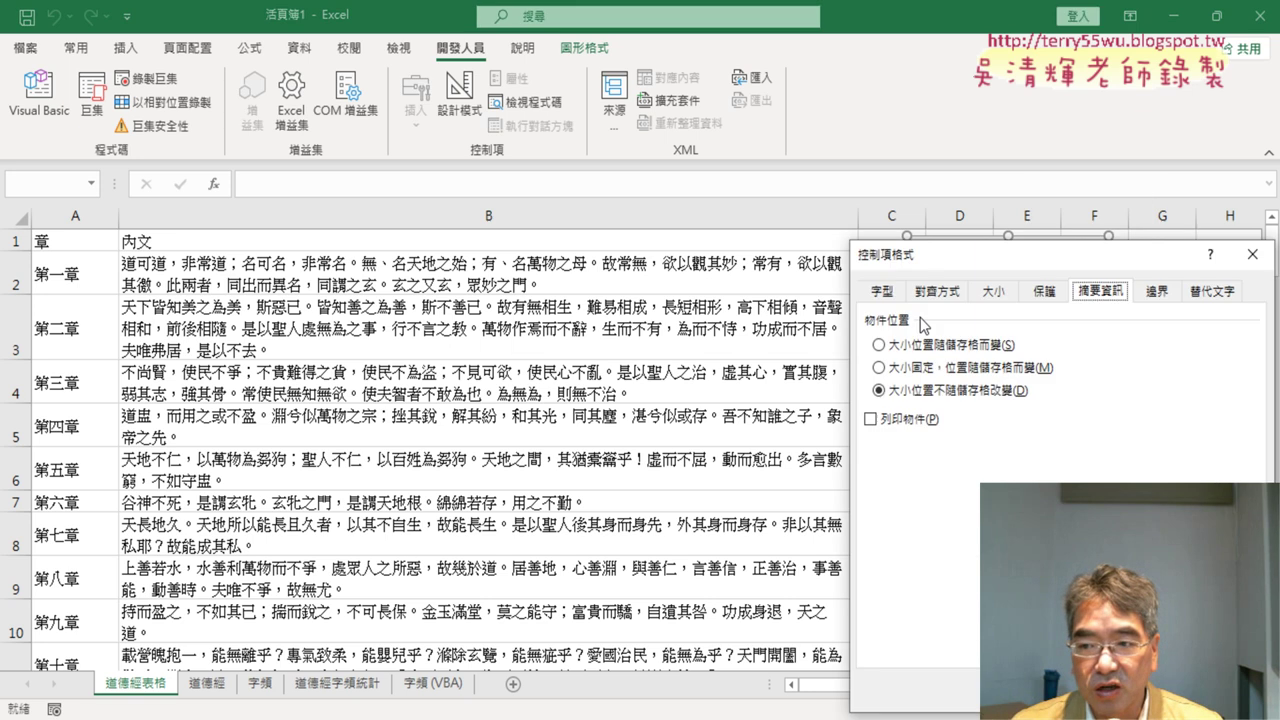
left_click_drag(960, 245, 581, 179)
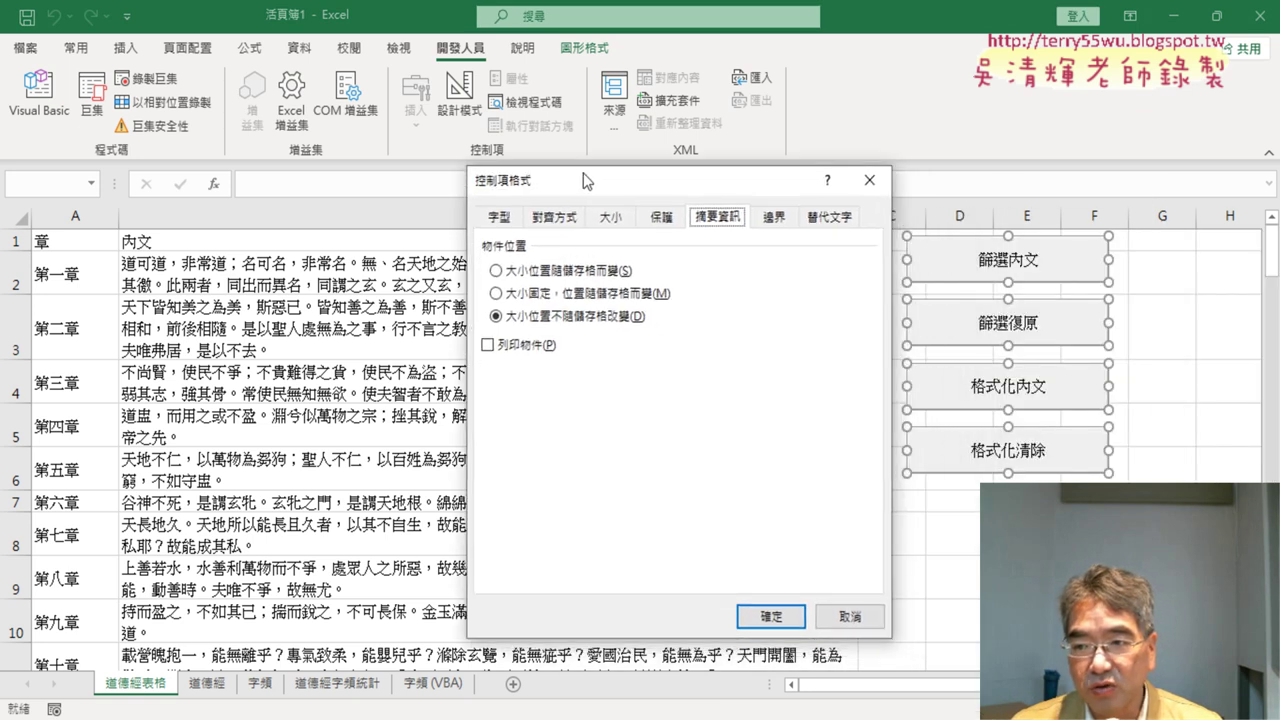
left_click(543, 318)
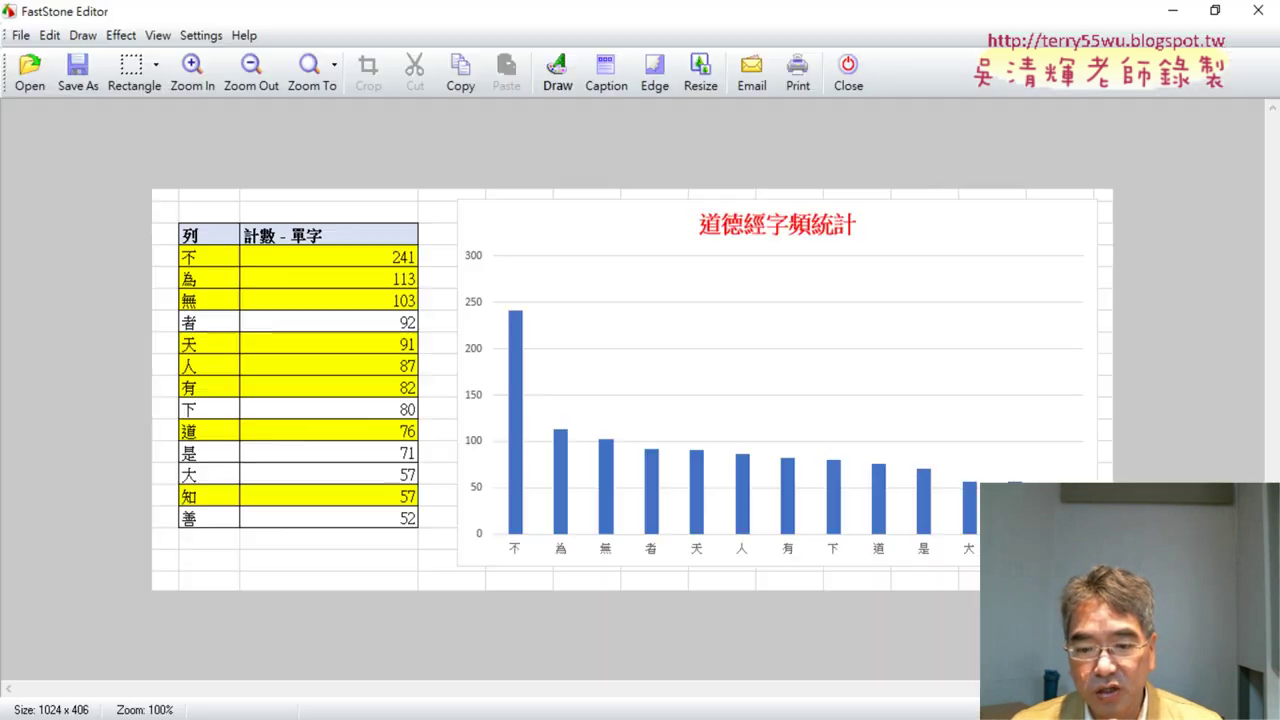
- Capture a rectangular region covering the dialog and the four macro buttons with FastStone
left_click(1270, 12)
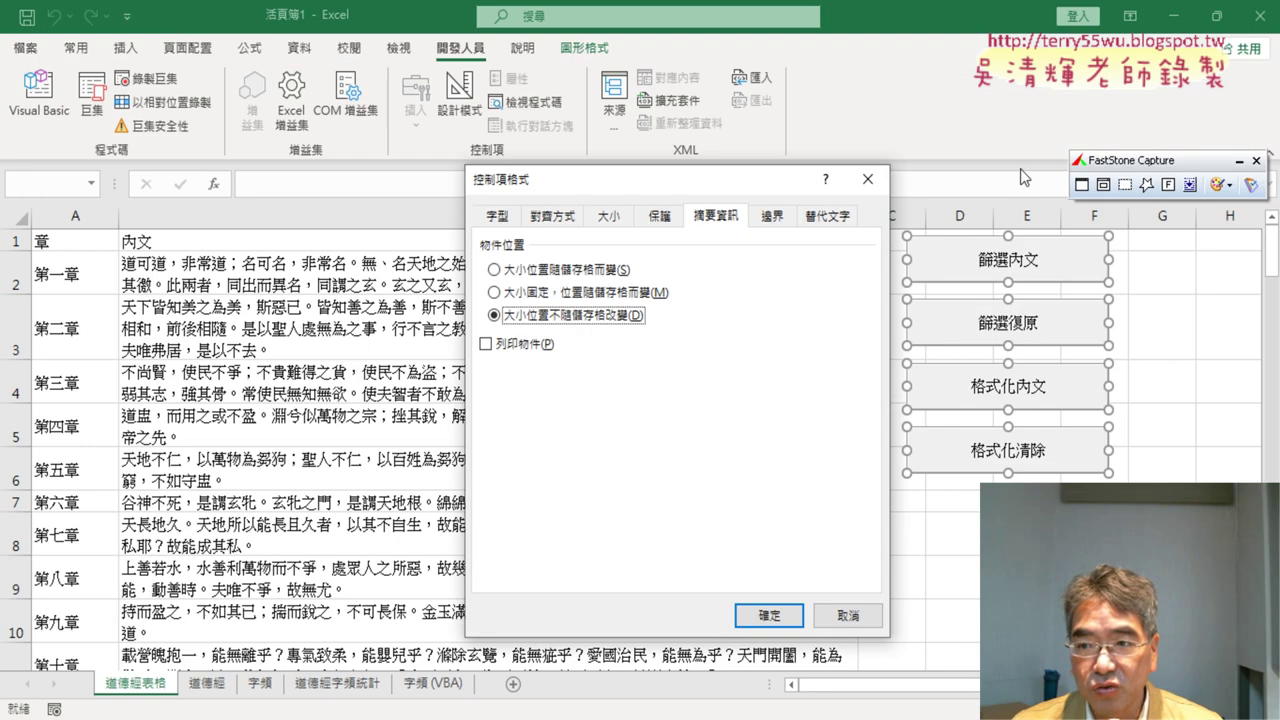
left_click(1122, 182)
left_click_drag(448, 150, 1126, 497)
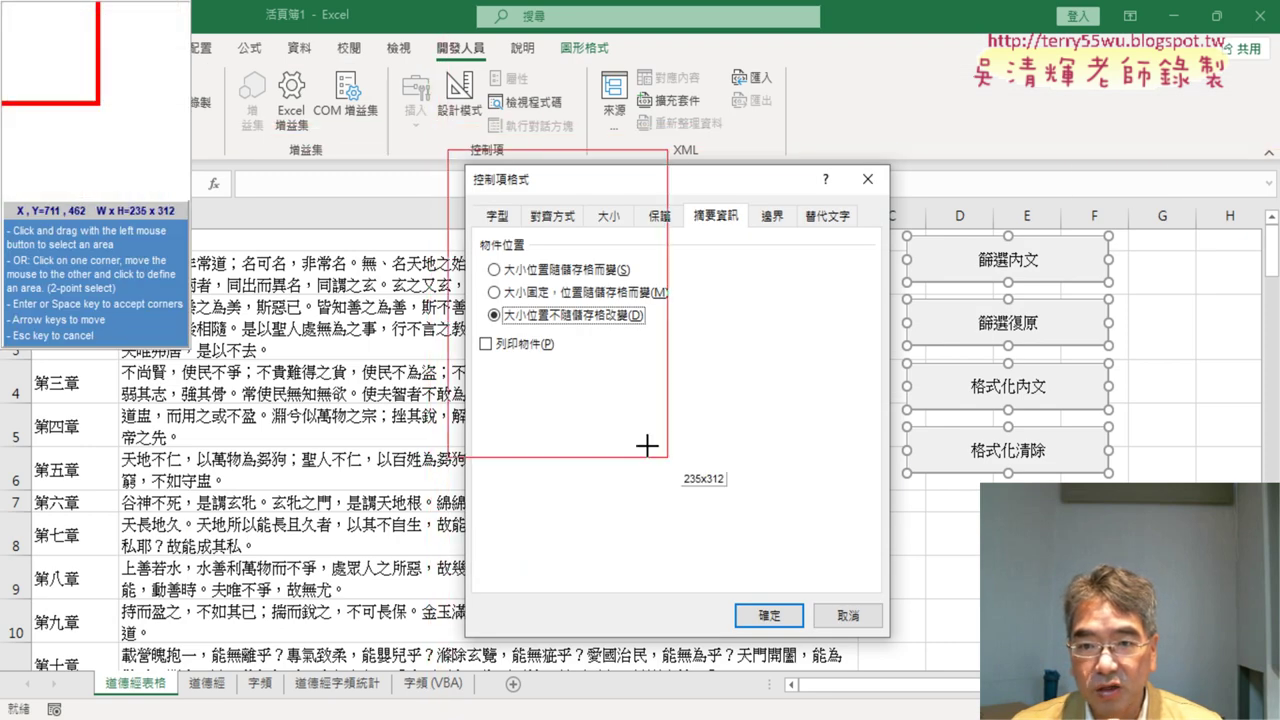
left_click(1126, 497)
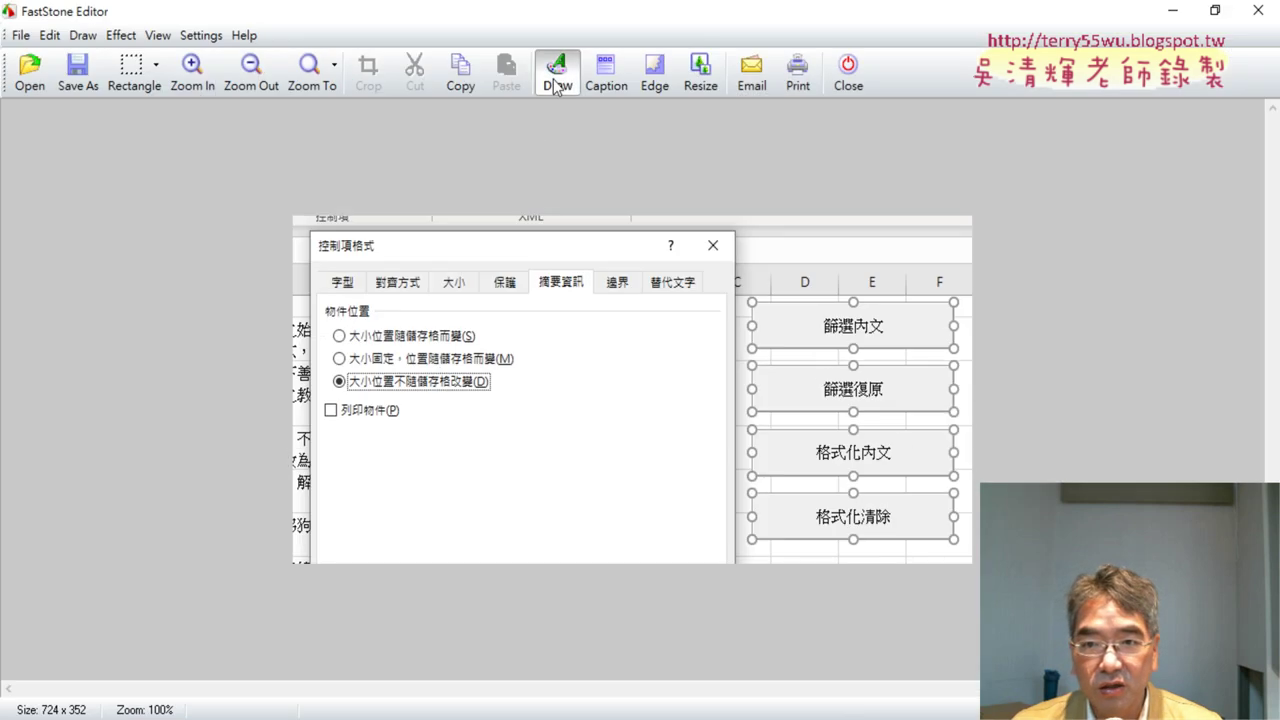
- Draw a red outline-only rectangle around the 大小位置不隨儲存格改變 option
left_click(557, 72)
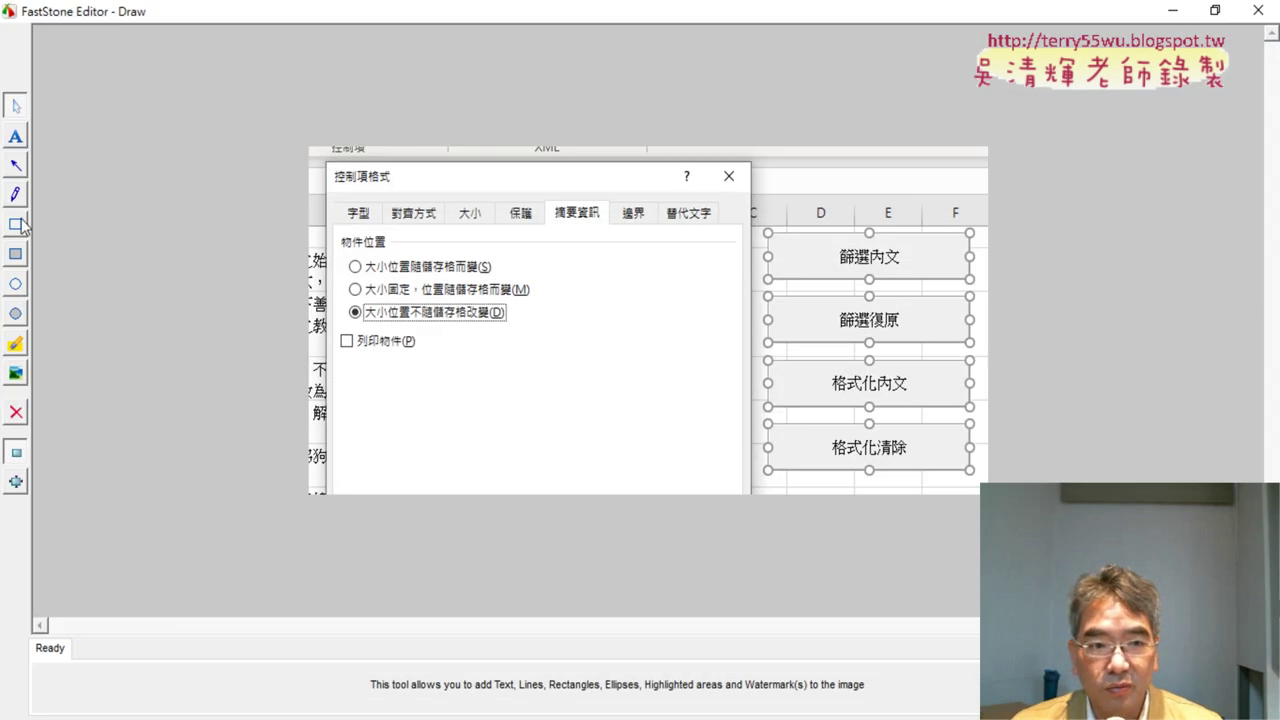
left_click(16, 224)
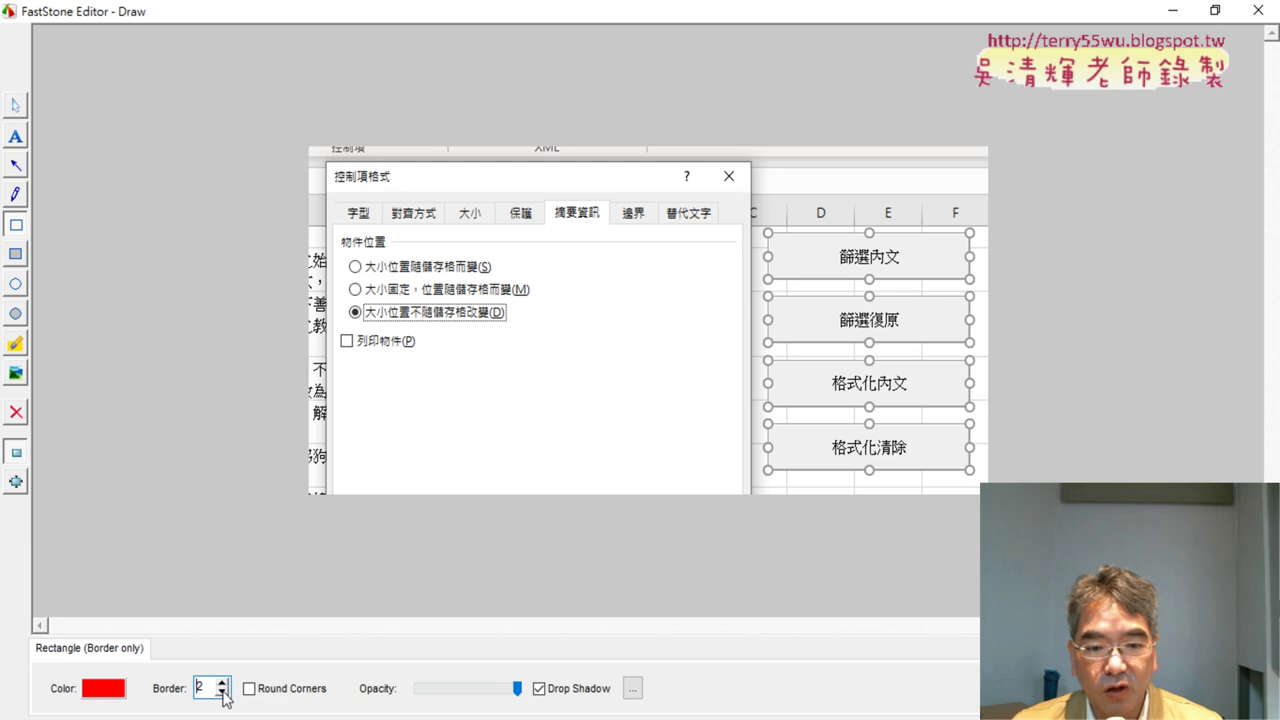
left_click_drag(340, 291, 538, 333)
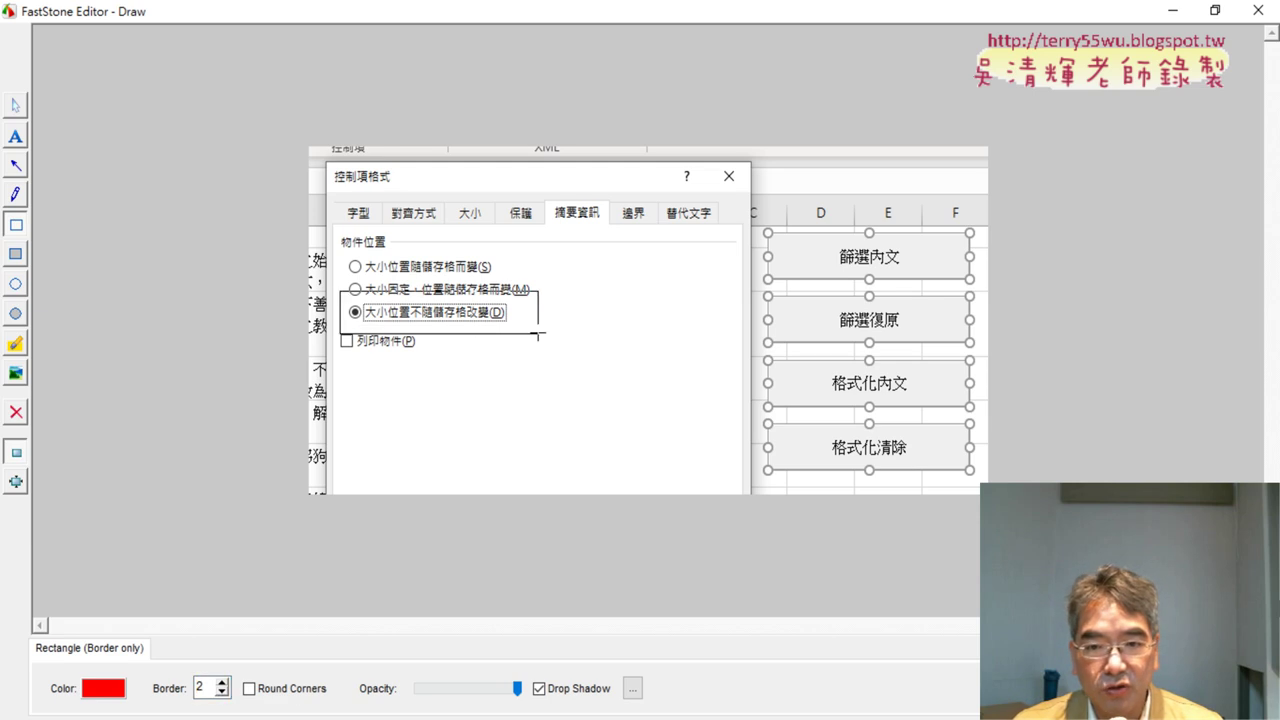
key("Escape")
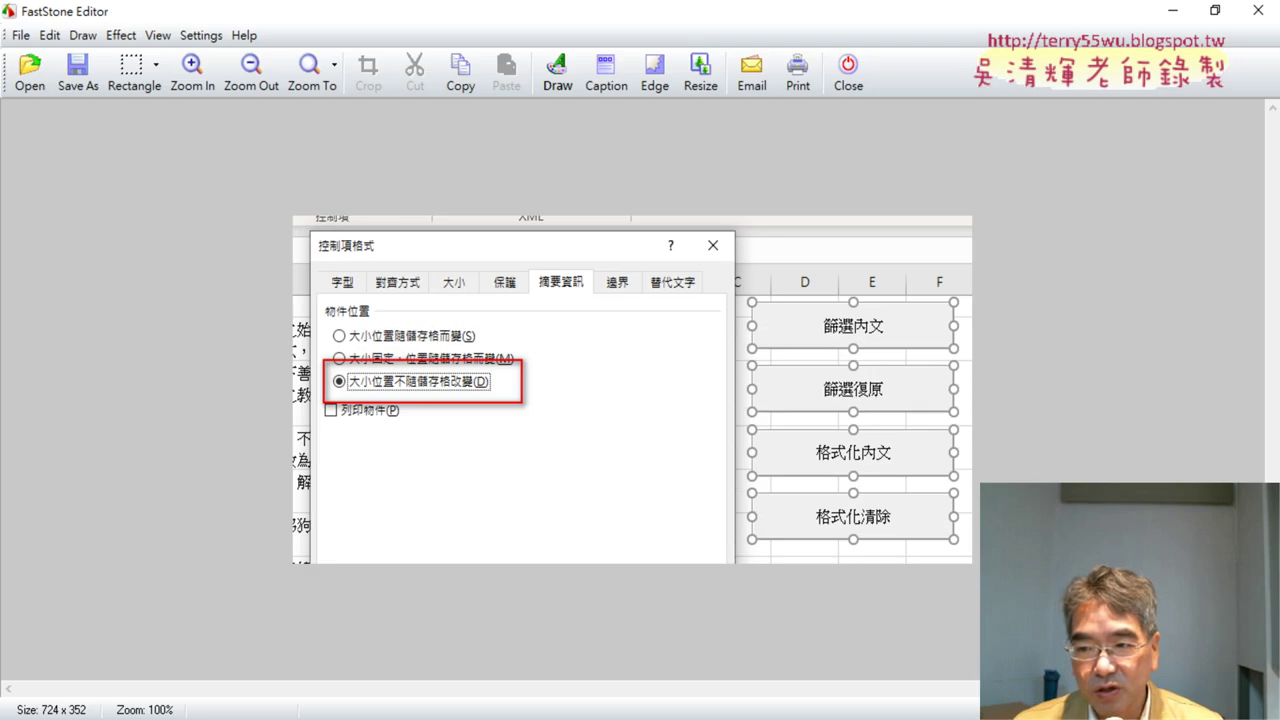
- Copy the annotated image and close FastStone Editor without saving
right_click(620, 437)
left_click(690, 421)
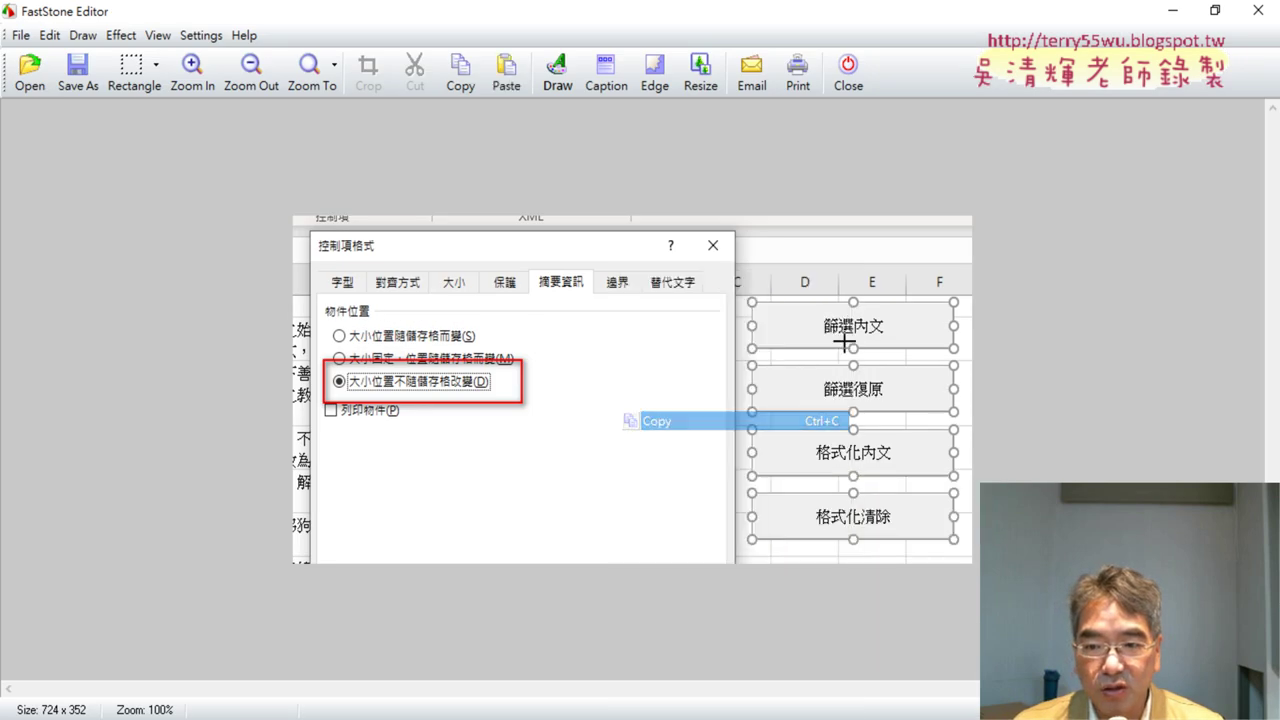
left_click(1258, 10)
left_click(618, 424)
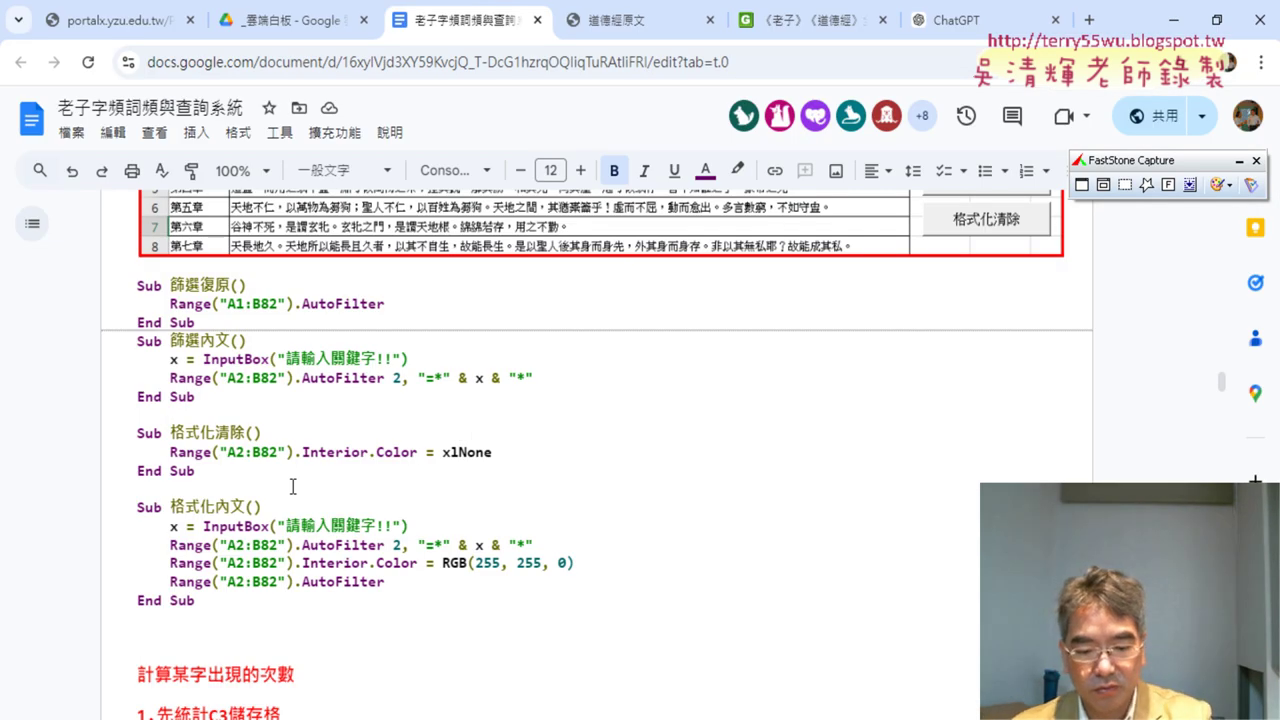
- Paste the red-annotated screenshot below the 格式化內文 code and view its border colour choices
key("ctrl+v")
left_click(300, 575)
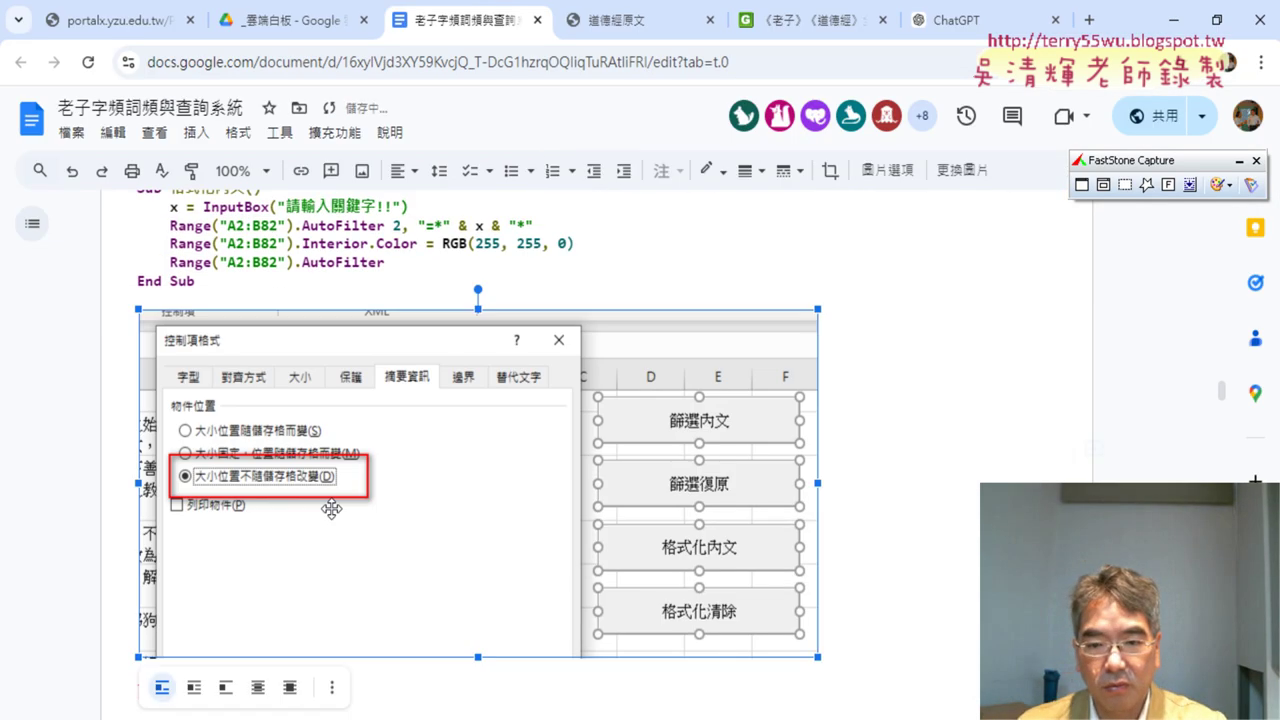
left_click(706, 172)
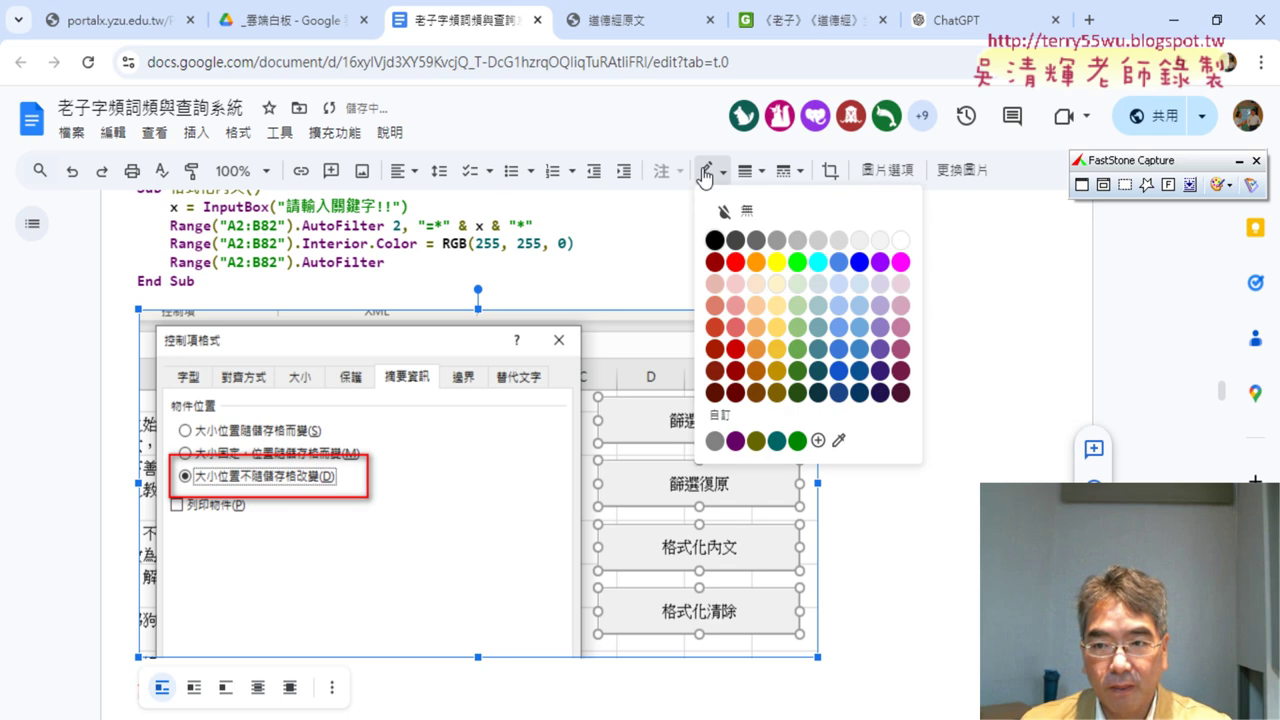